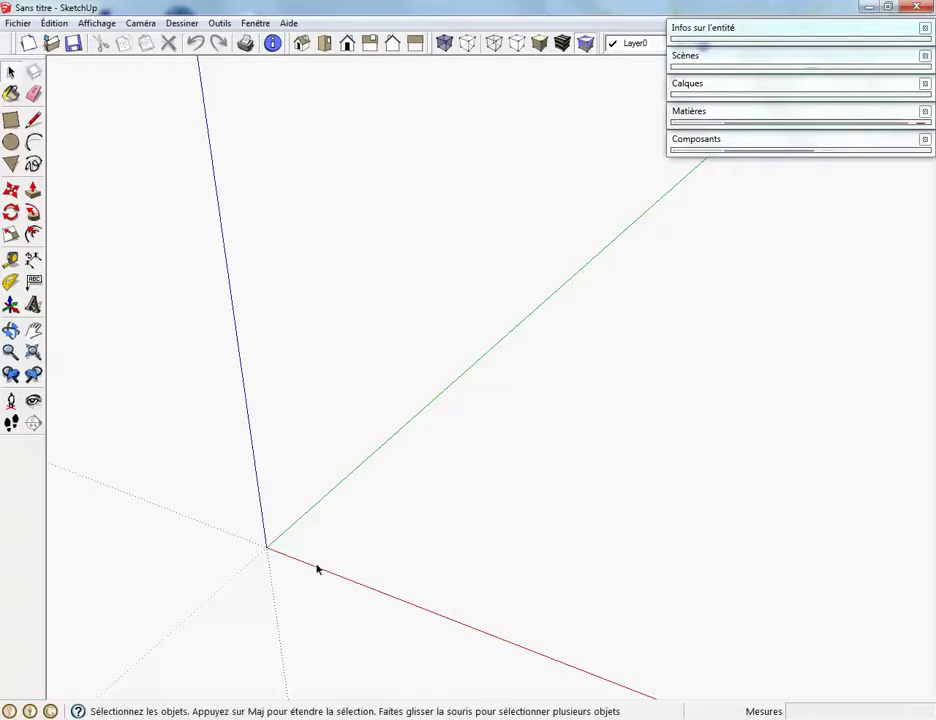
- Import the 3DS file Base_1_door_RHS_hinge and place the cabinet beside the origin
key(h)
drag(316, 564, 307, 467)
key(space)
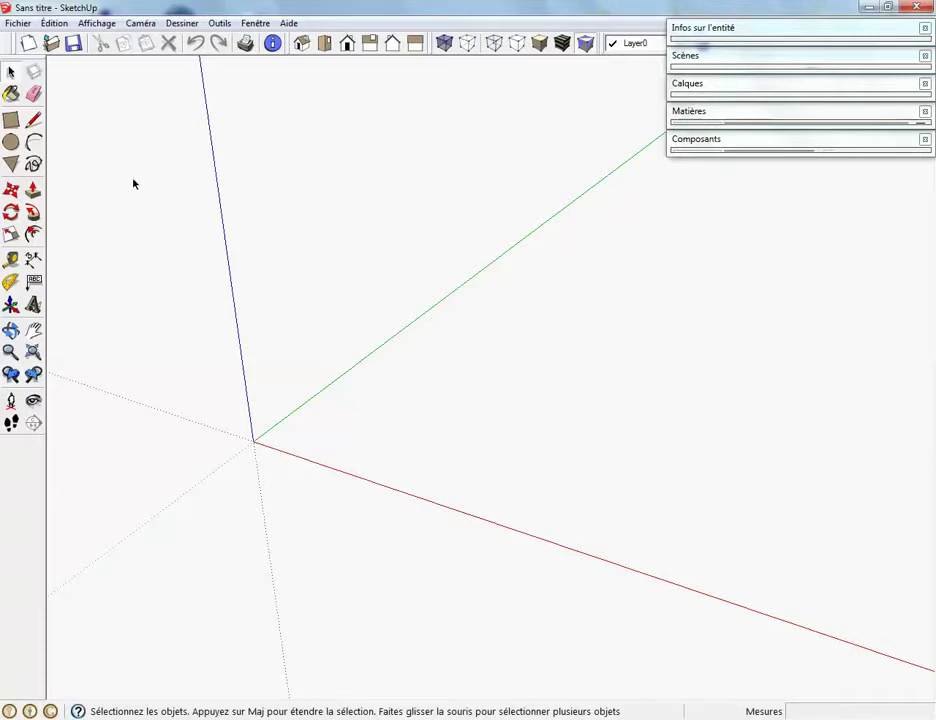
click(17, 23)
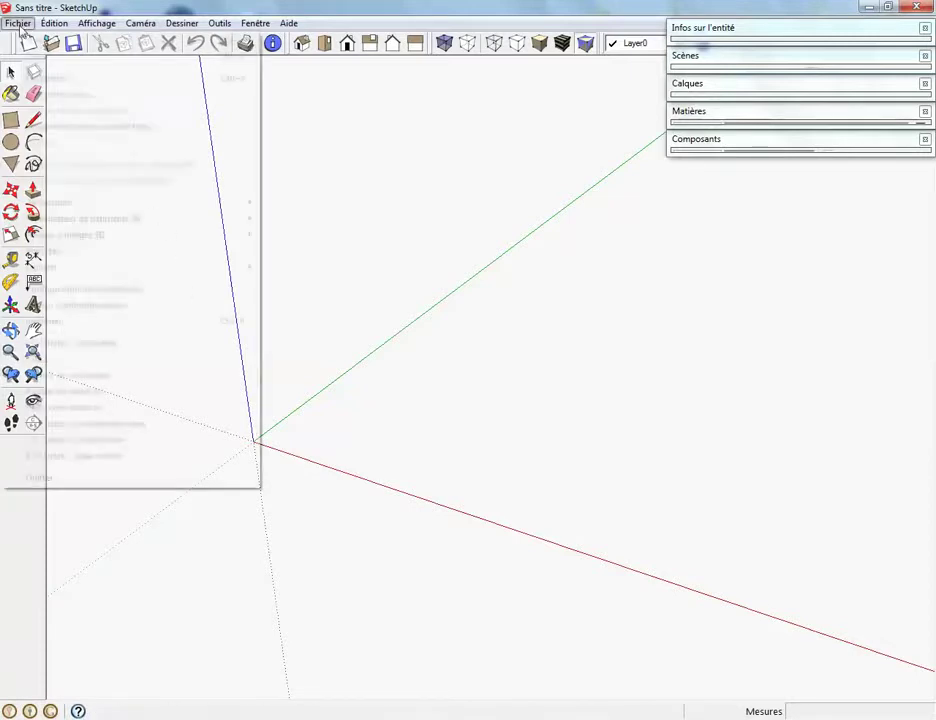
click(60, 254)
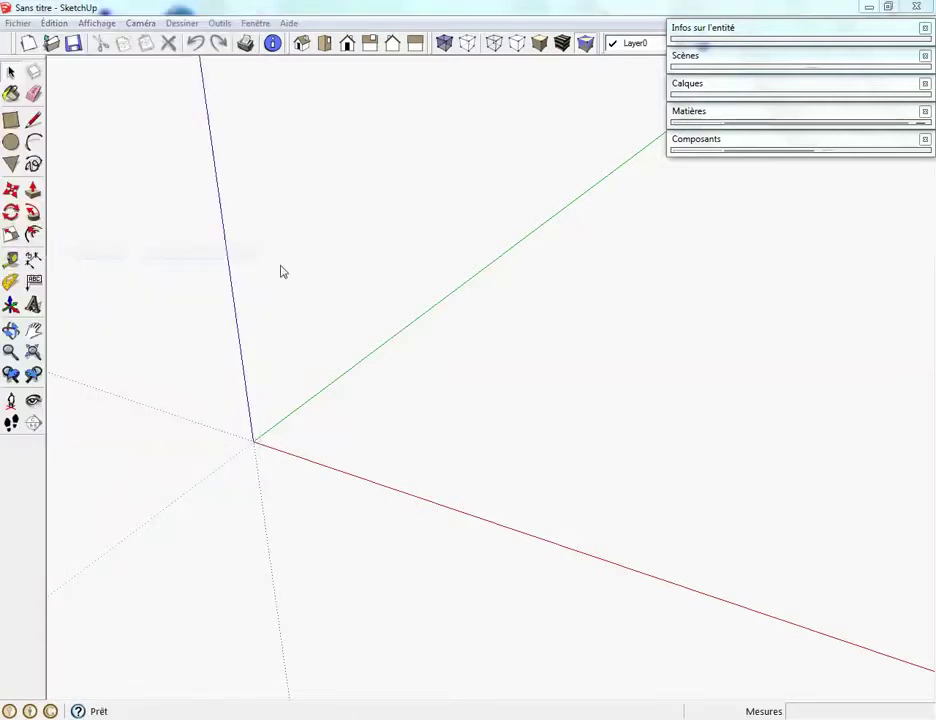
click(378, 282)
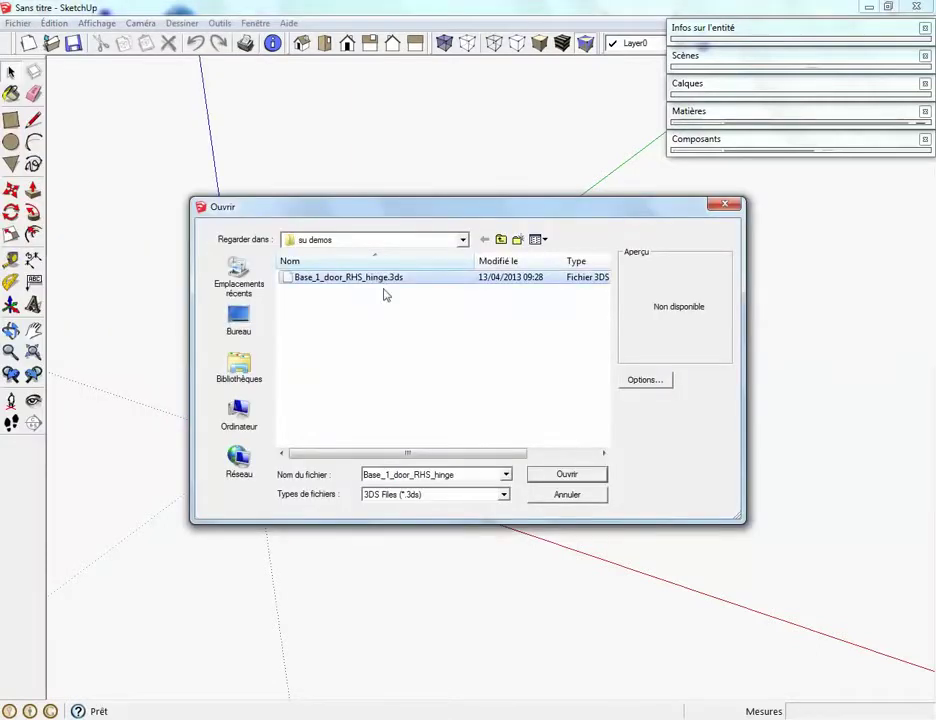
click(595, 474)
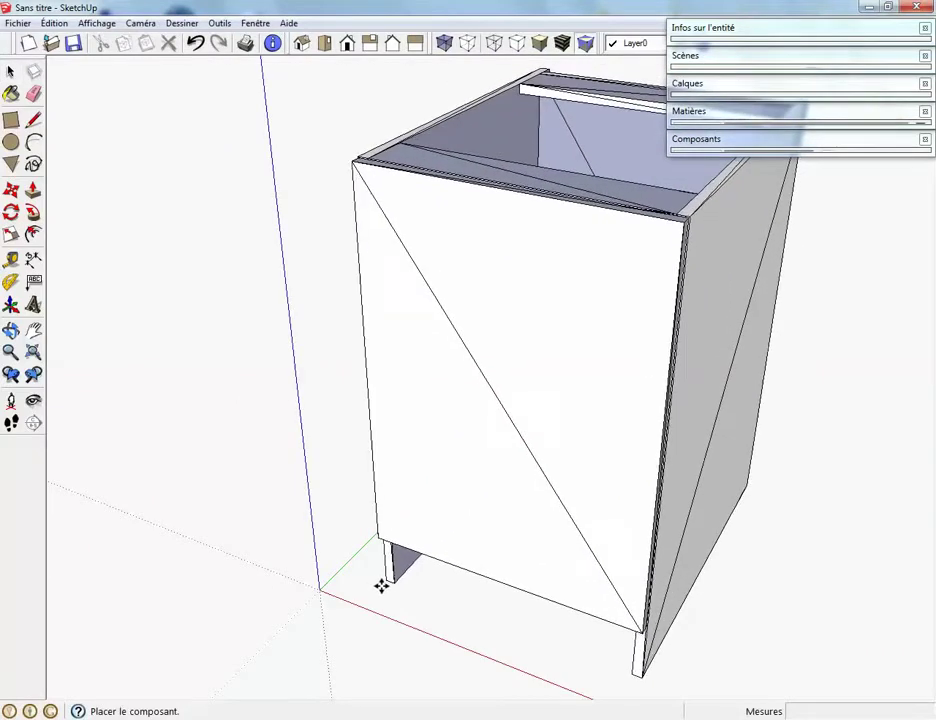
click(386, 585)
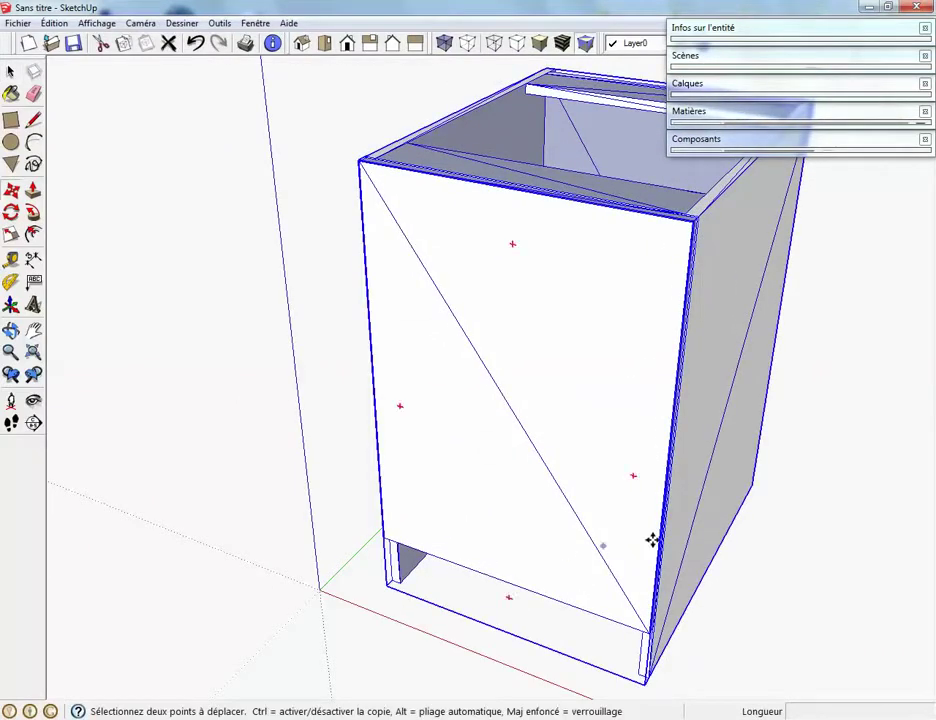
key(space)
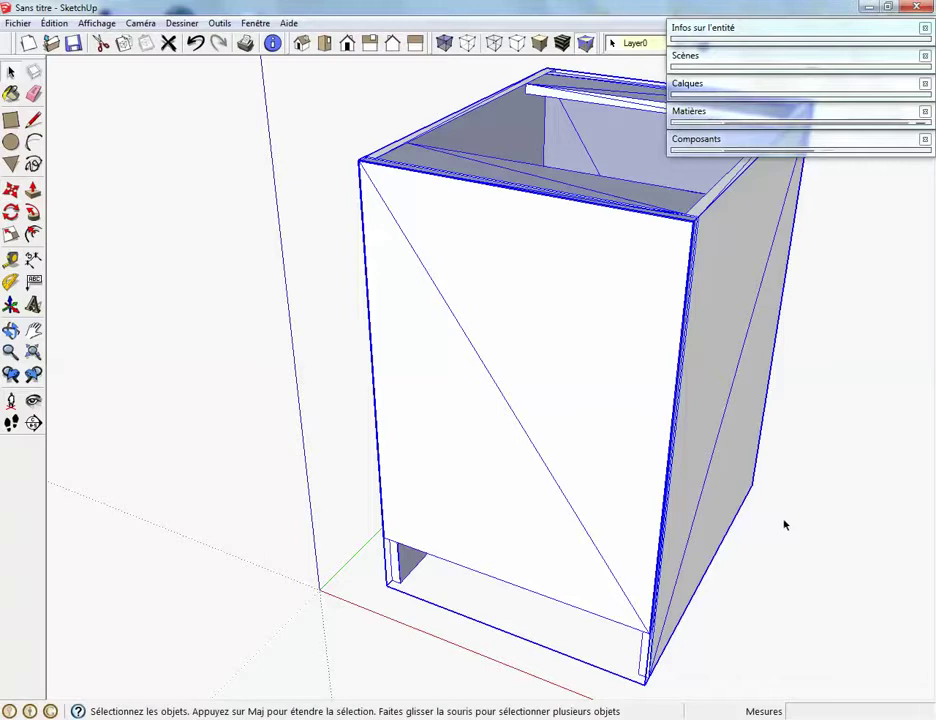
- Explode the imported cabinet component into its separate parts
right_click(692, 521)
mouse_move(726, 462)
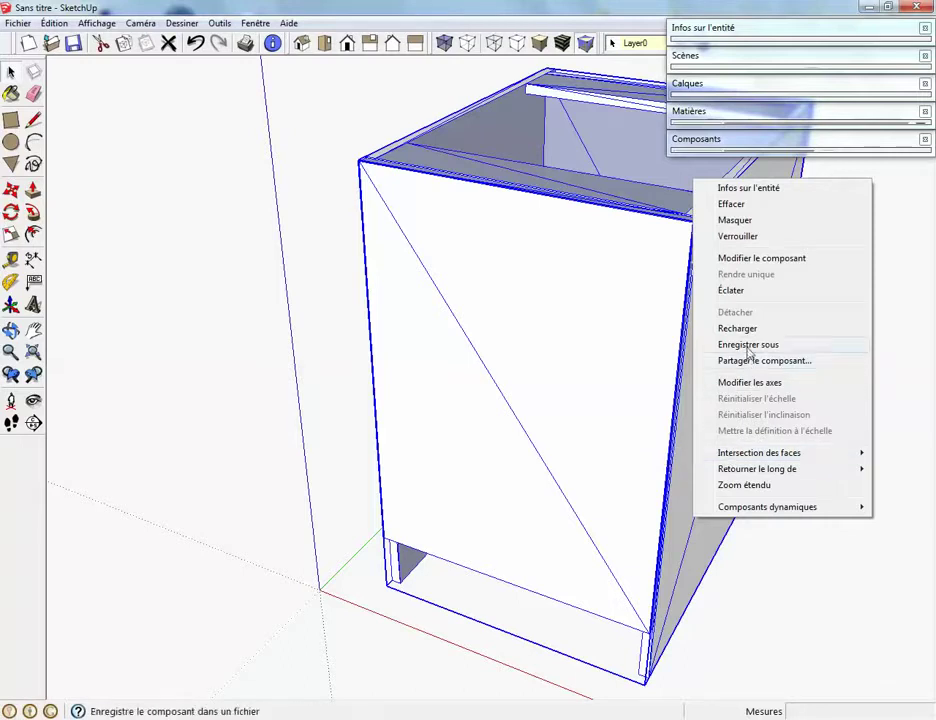
click(705, 291)
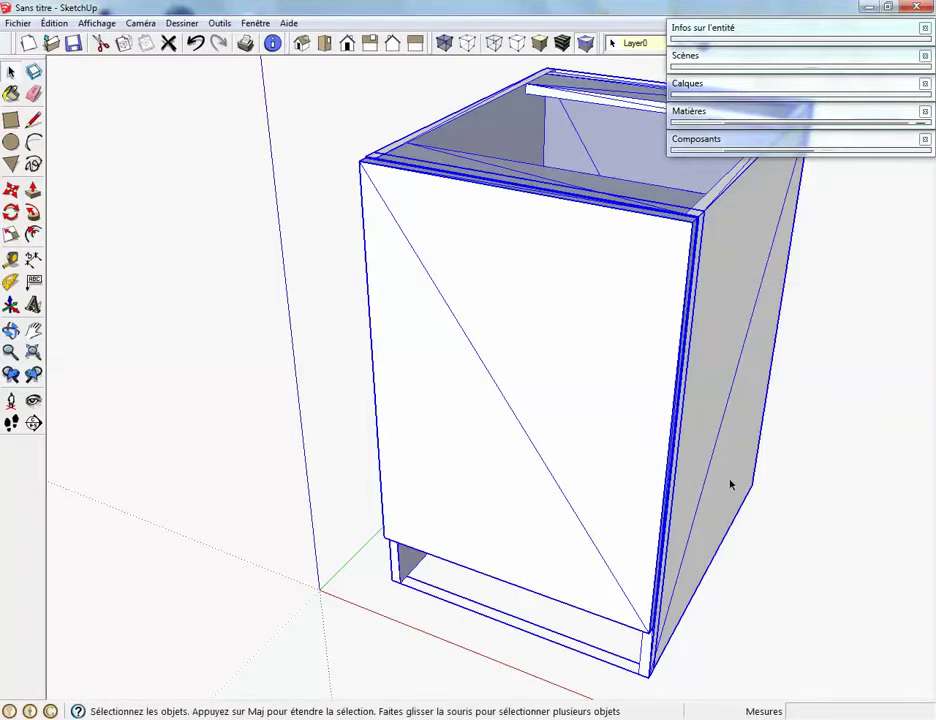
- Measure the cabinet's front width along its base with the Tape Measure and resize the whole model so it equals 600
scroll(688, 464, down, 3)
middle_drag(765, 435, 817, 489)
shift+middle_drag(760, 555, 616, 472)
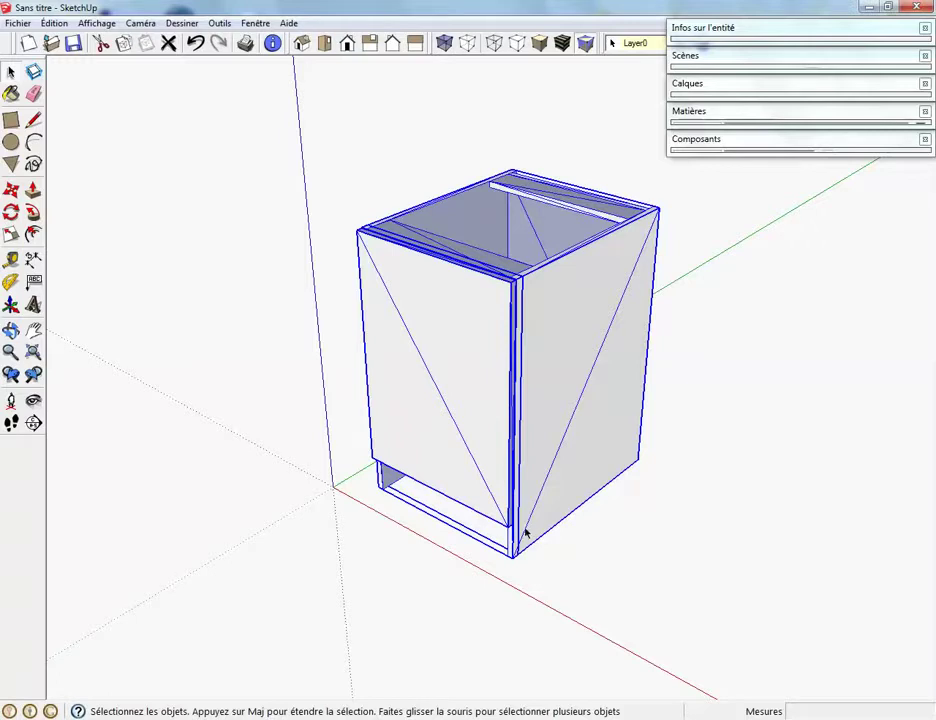
scroll(397, 505, up, 1)
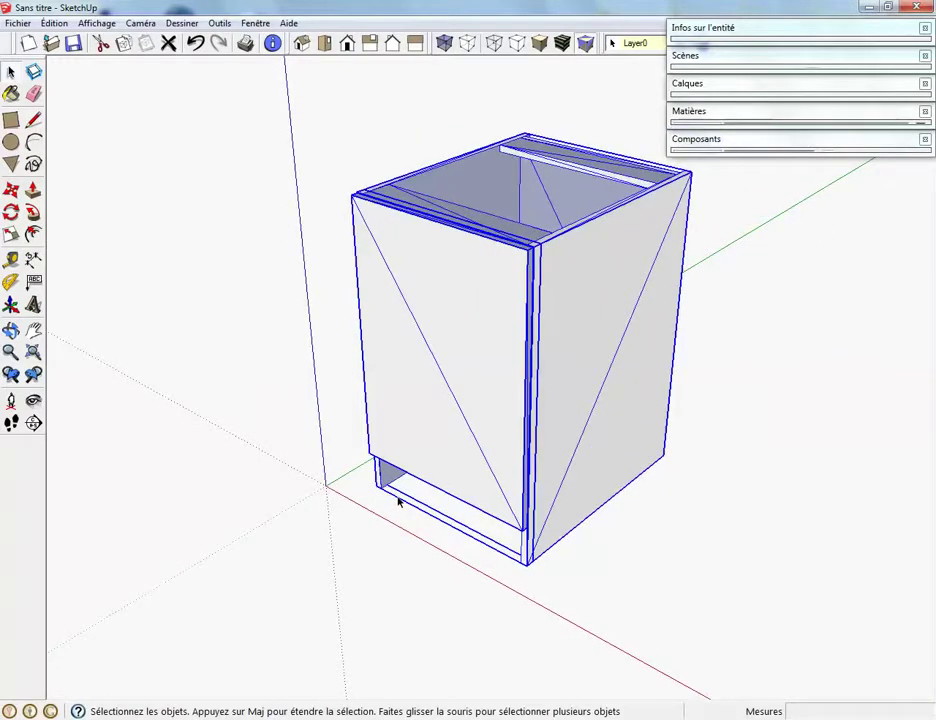
scroll(397, 503, up, 1)
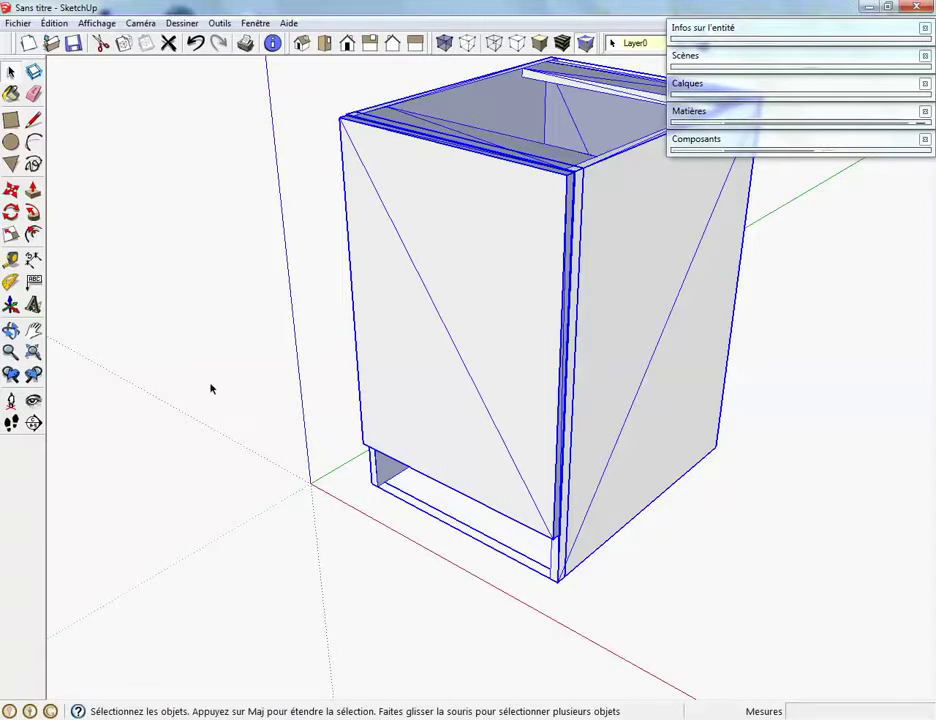
click(10, 258)
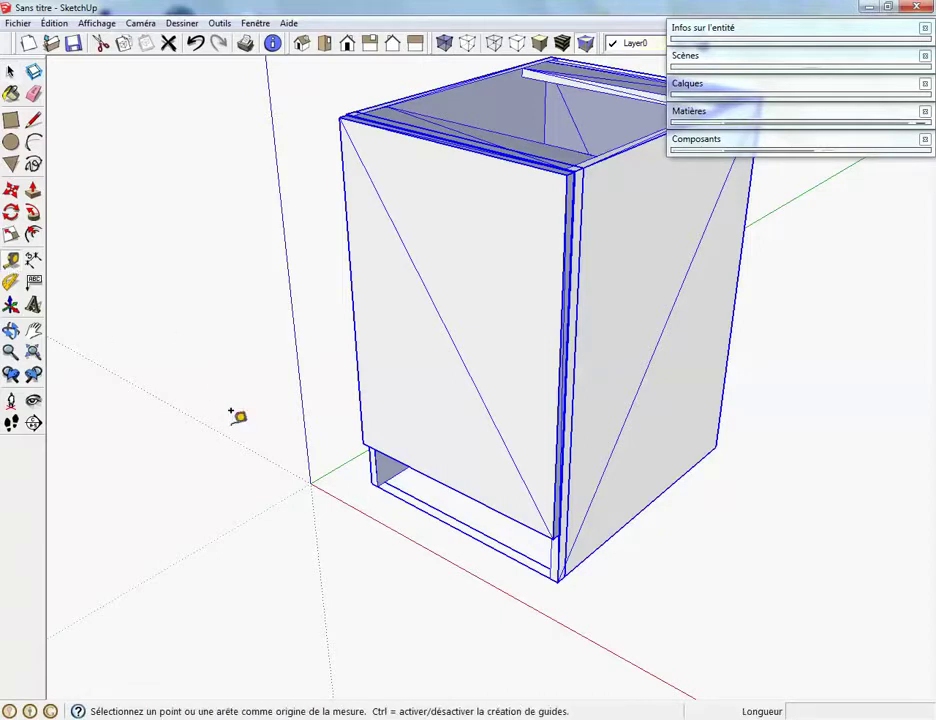
click(376, 483)
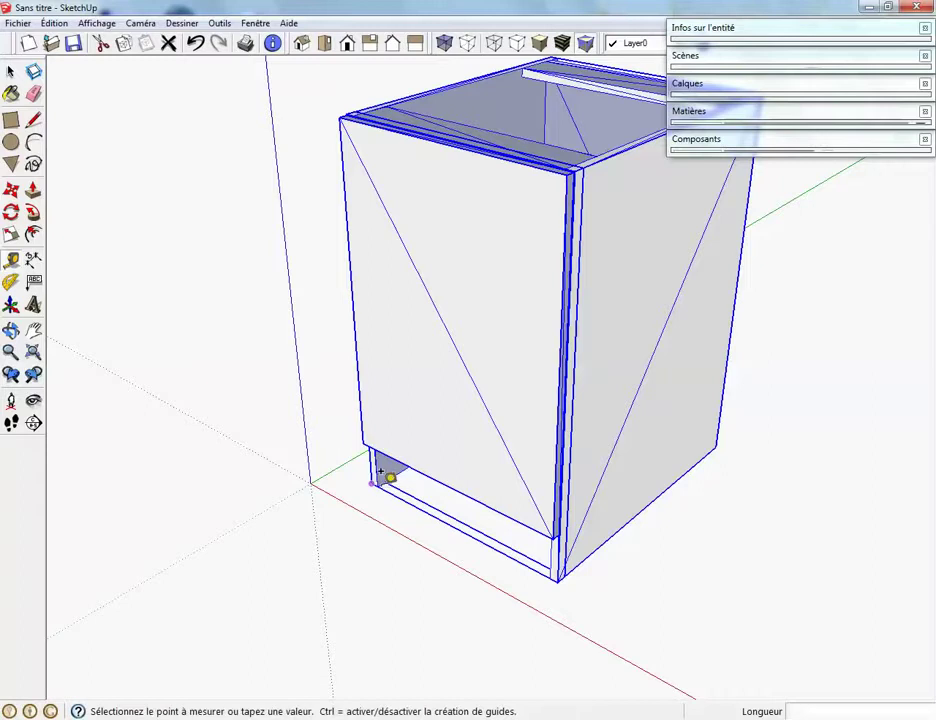
click(563, 575)
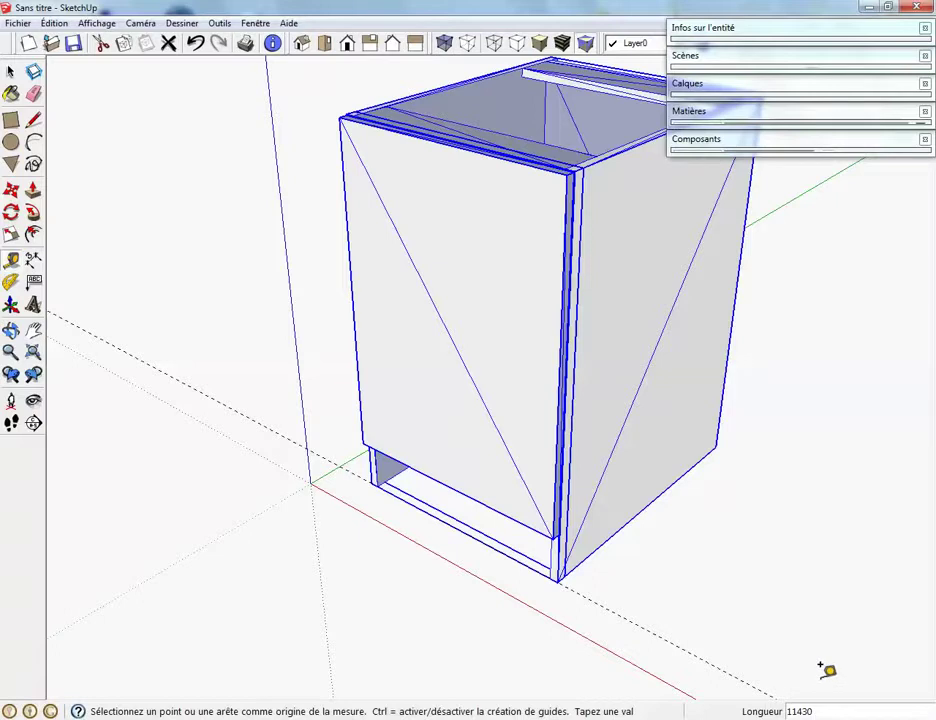
text(600)
key(Return)
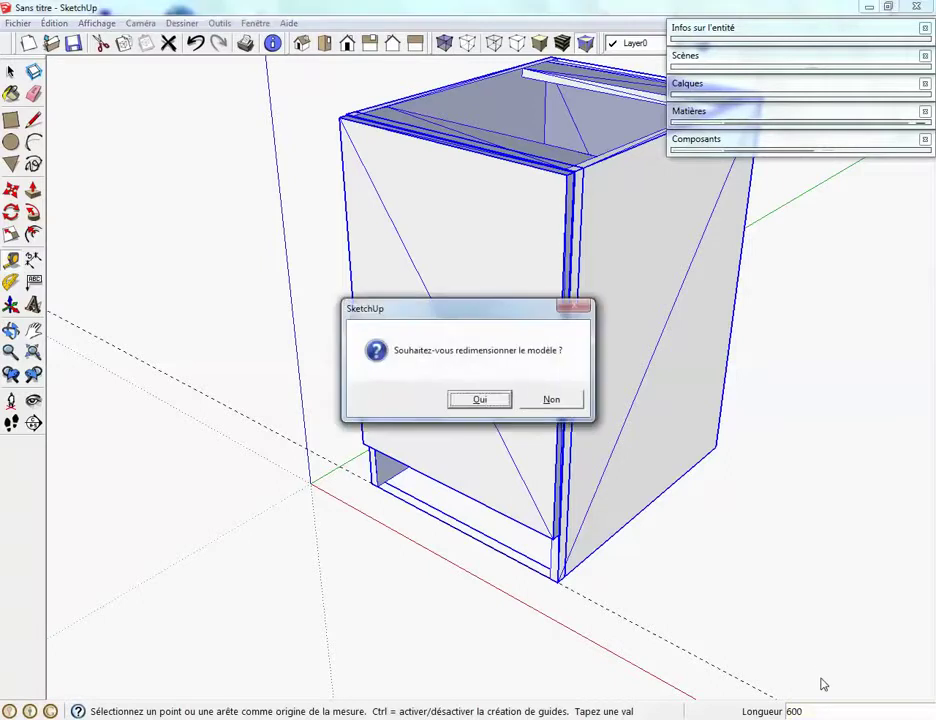
click(479, 400)
- Dimension the cabinet's front width between the two outer bottom corners, placing the dimension in front of the base
scroll(318, 484, up, 10)
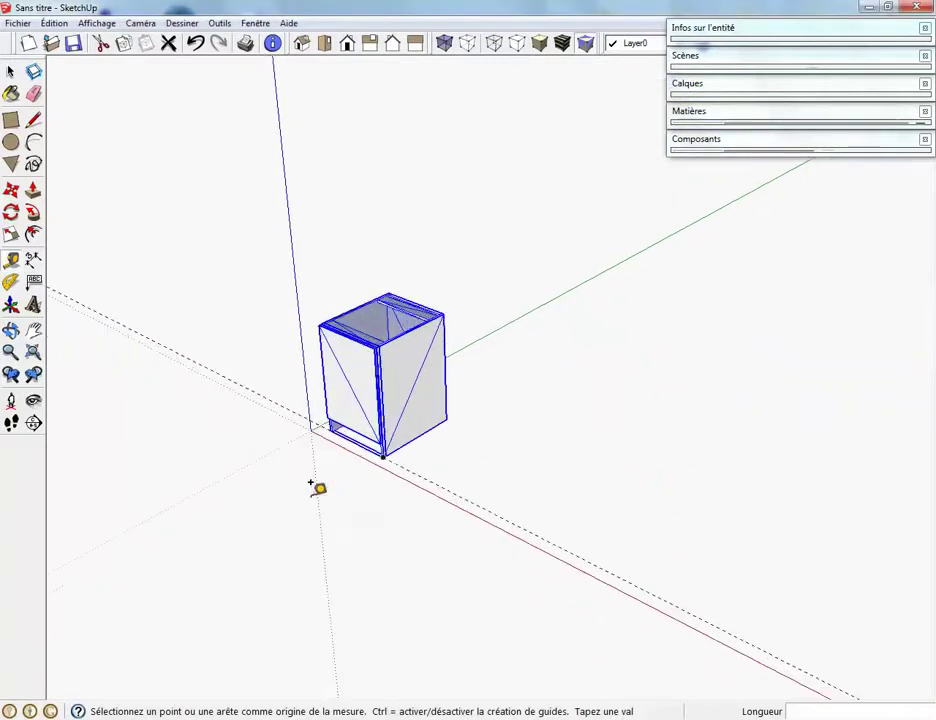
scroll(372, 365, up, 3)
middle_drag(372, 365, 382, 338)
key(t)
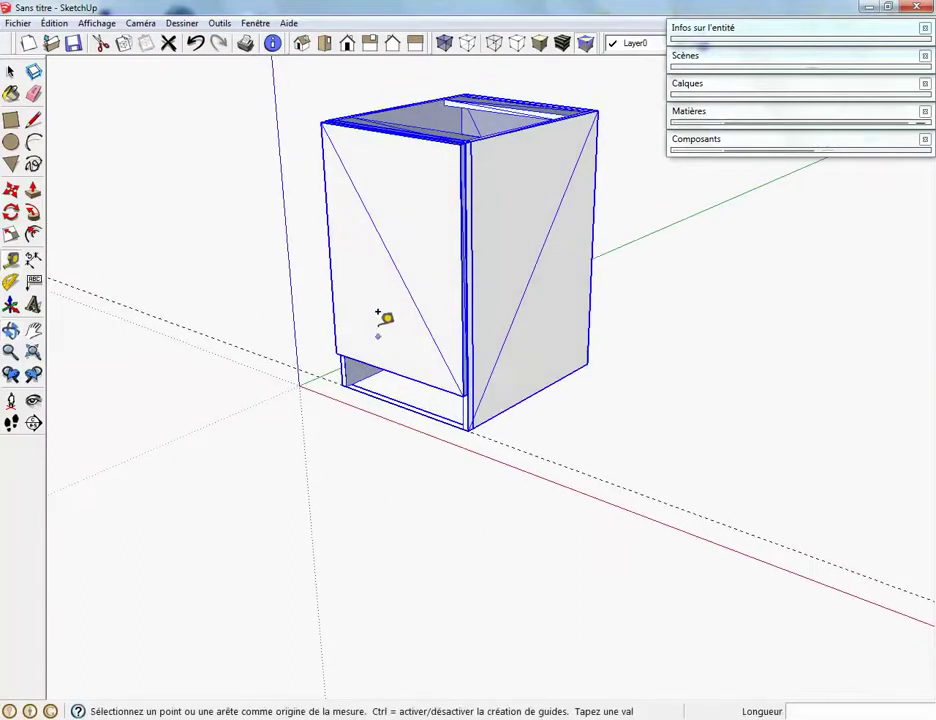
click(220, 23)
click(266, 295)
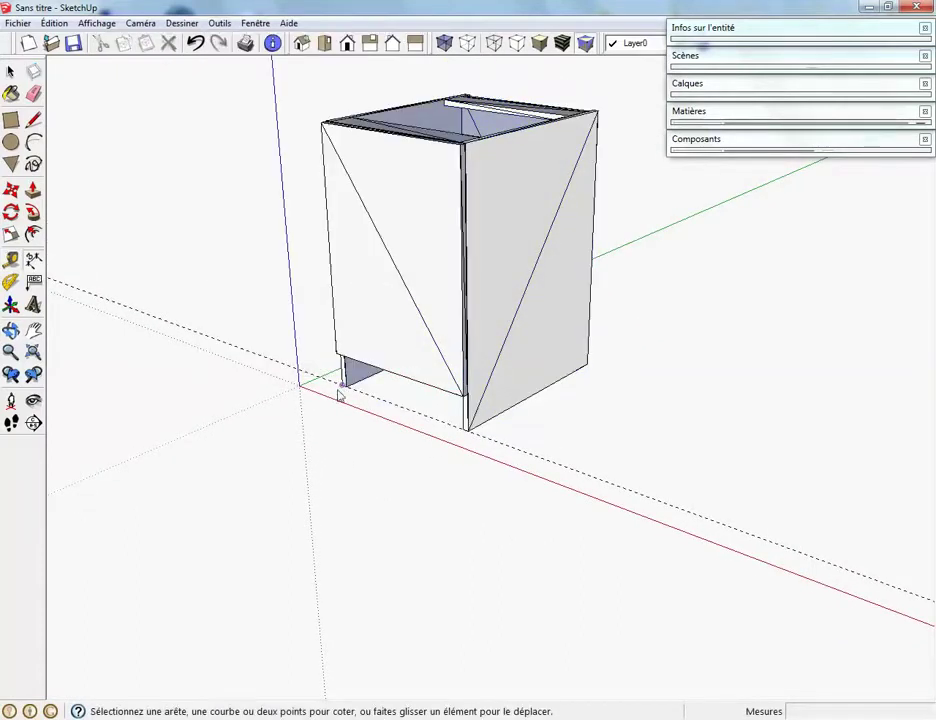
click(343, 390)
click(469, 436)
click(390, 472)
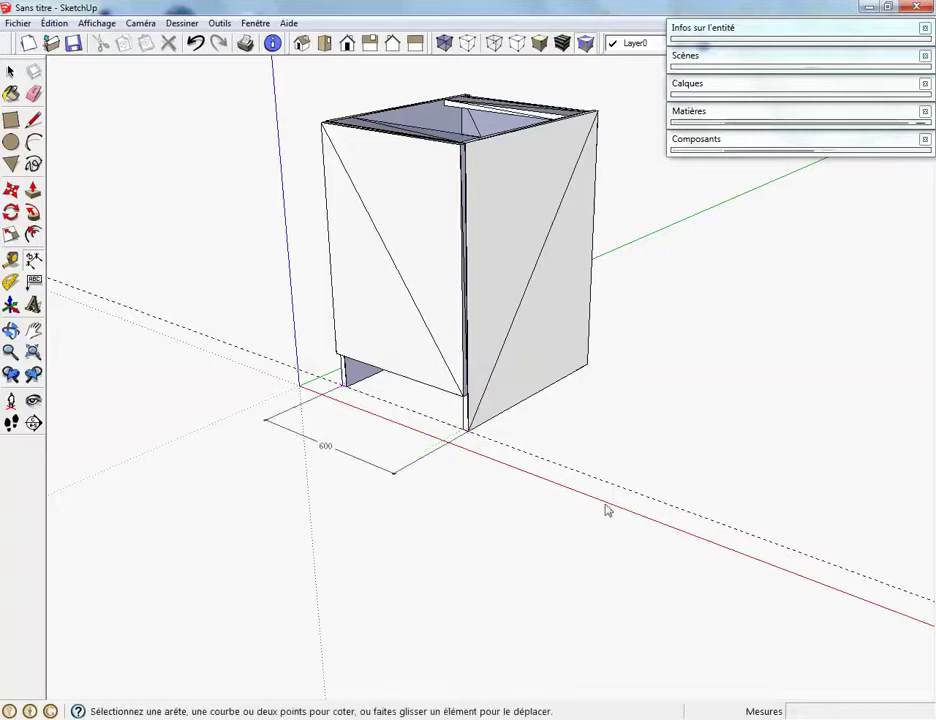
- Delete the door front and the remaining door part behind it from the cabinet
scroll(437, 350, up, 2)
middle_drag(416, 296, 455, 357)
shift+middle_drag(580, 347, 582, 348)
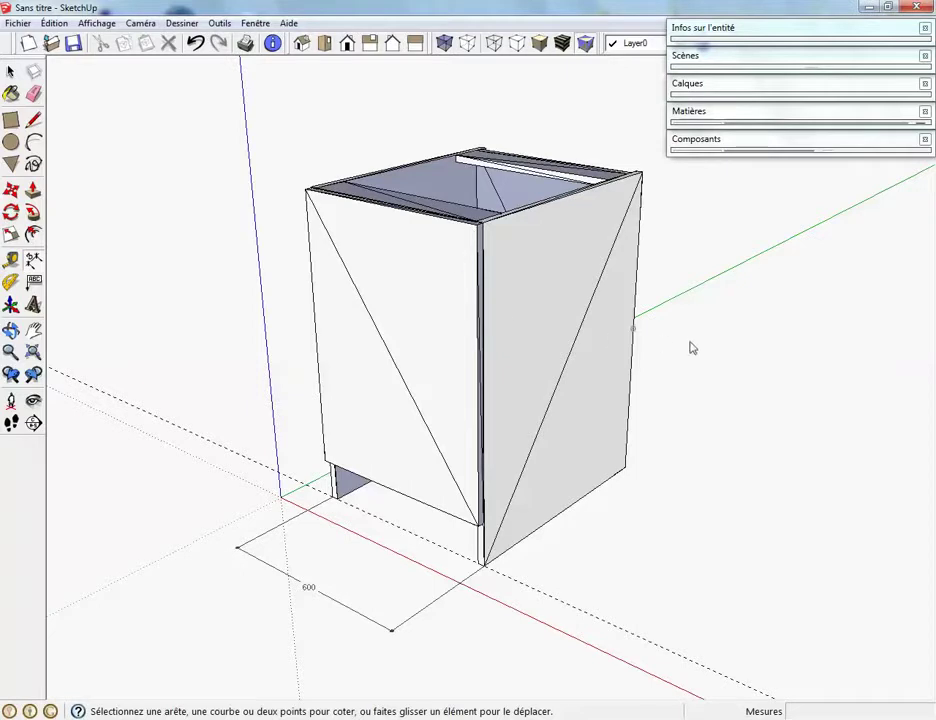
key(space)
click(450, 226)
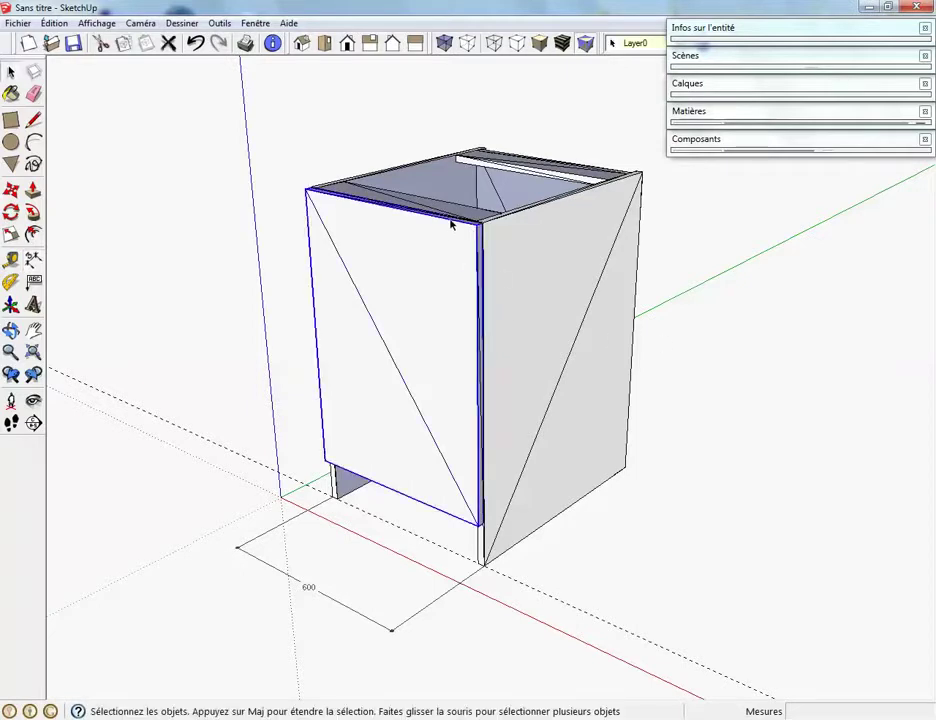
key(Delete)
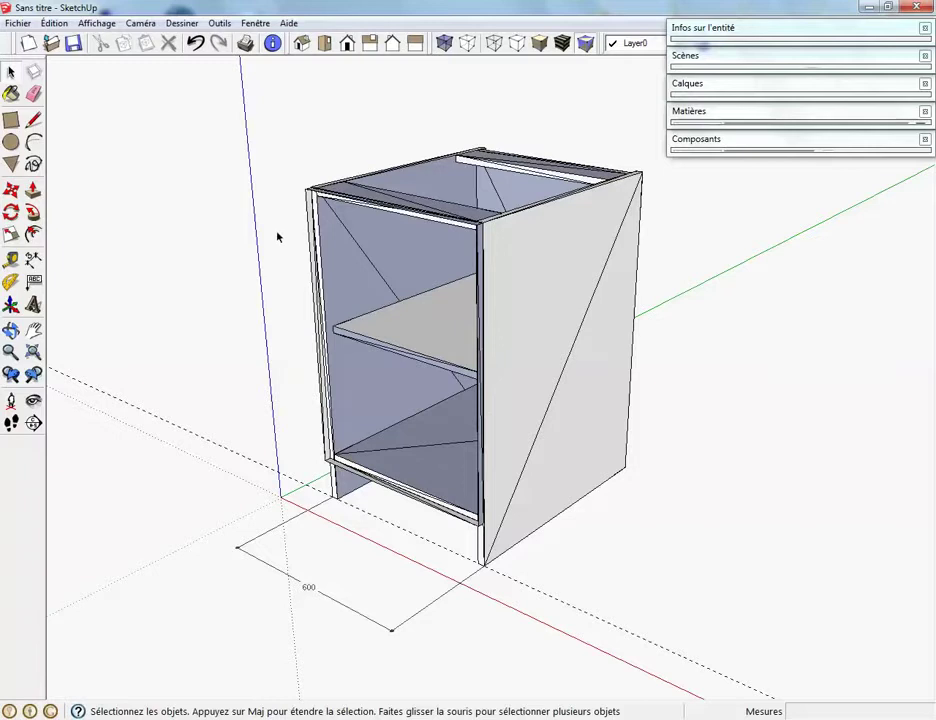
click(310, 234)
key(Delete)
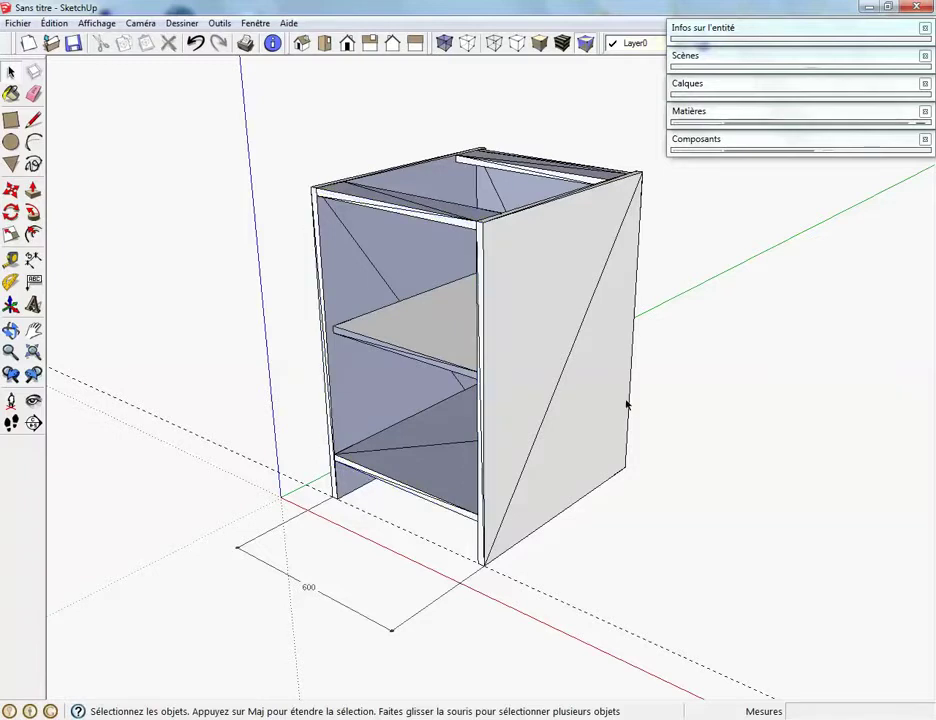
- Delete the guide line and the width dimension at the cabinet's base
middle_drag(565, 438, 660, 380)
middle_drag(574, 439, 525, 420)
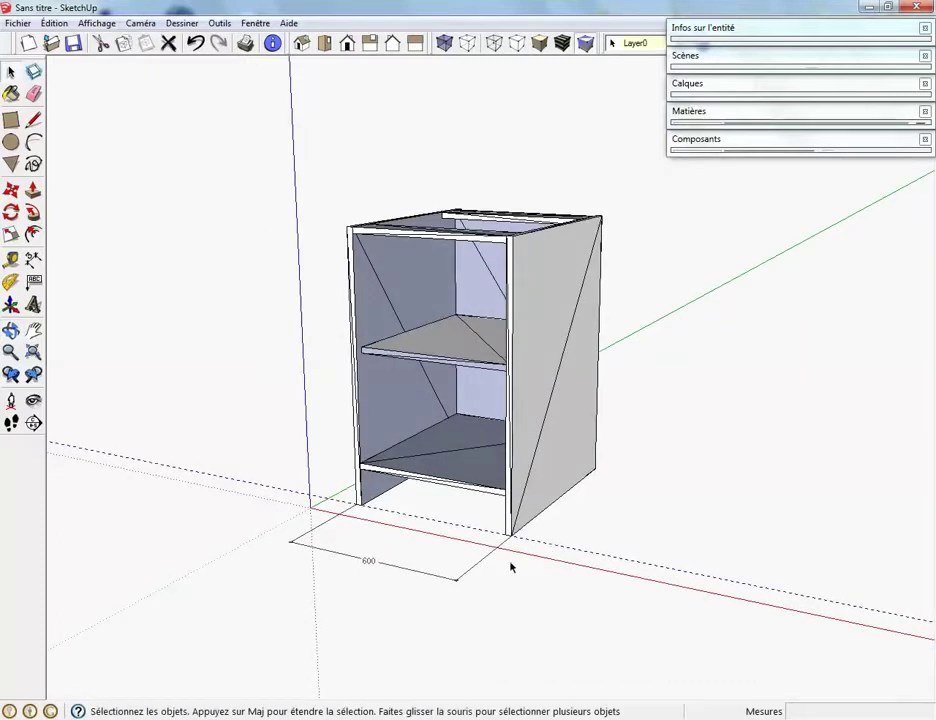
click(482, 563)
key(Delete)
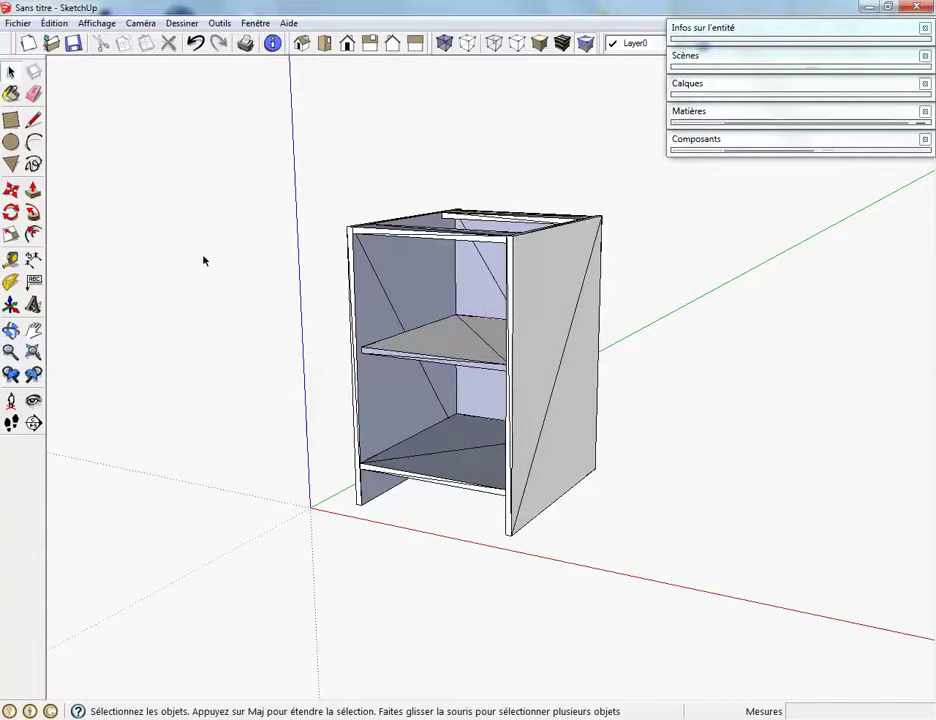
click(33, 258)
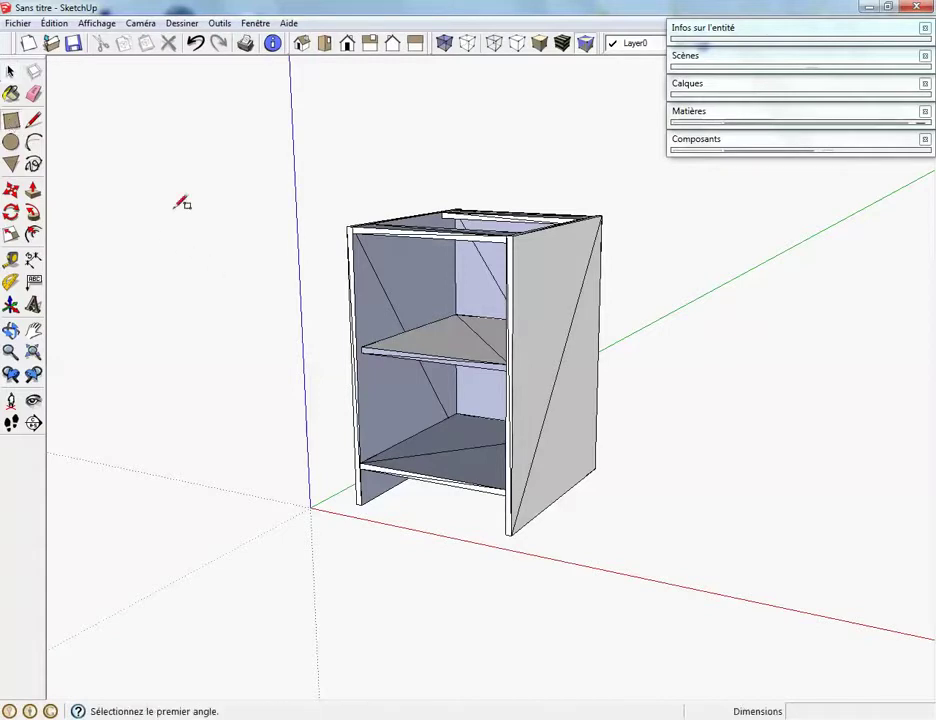
click(346, 228)
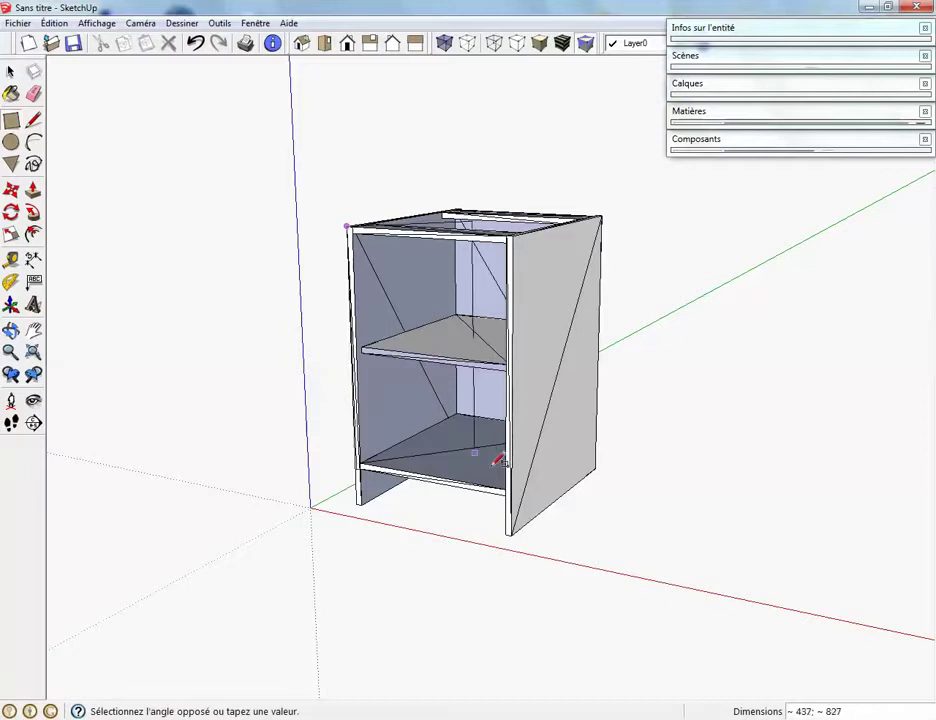
scroll(508, 500, up, 3)
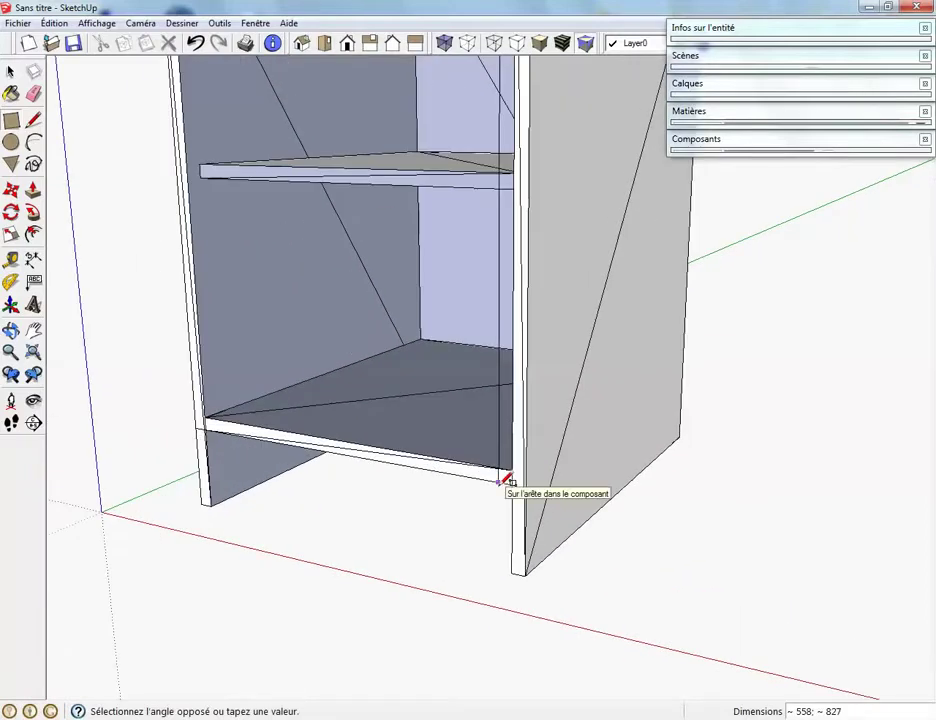
click(504, 481)
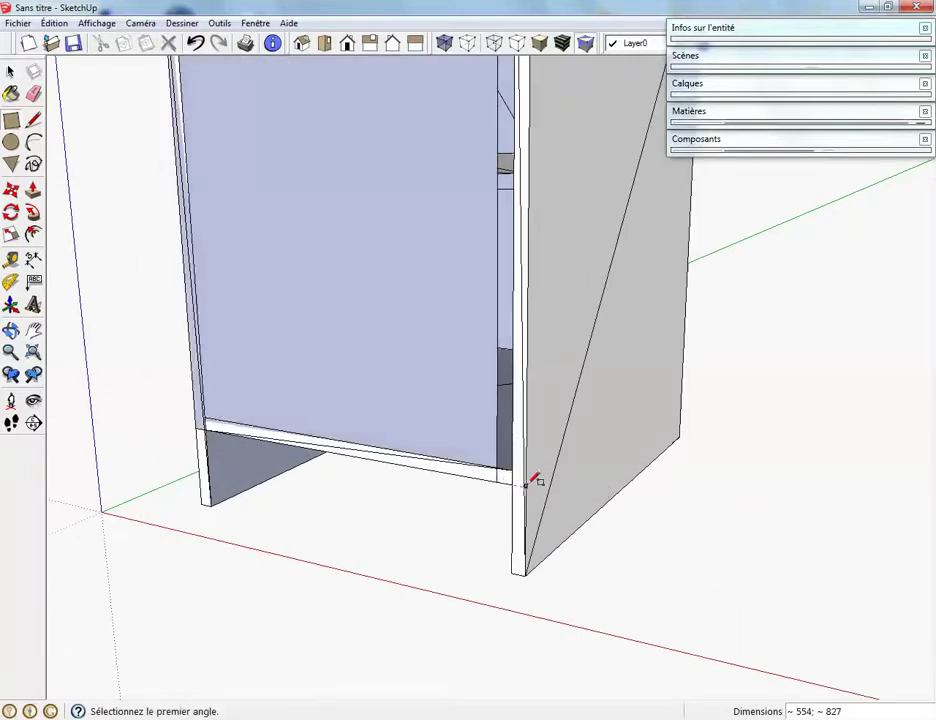
click(197, 44)
- Draw a 600 by about 827 rectangle over the cabinet front, from its upper corner to the opposite side panel's outer edge below the bottom shelf
scroll(440, 310, down, 2)
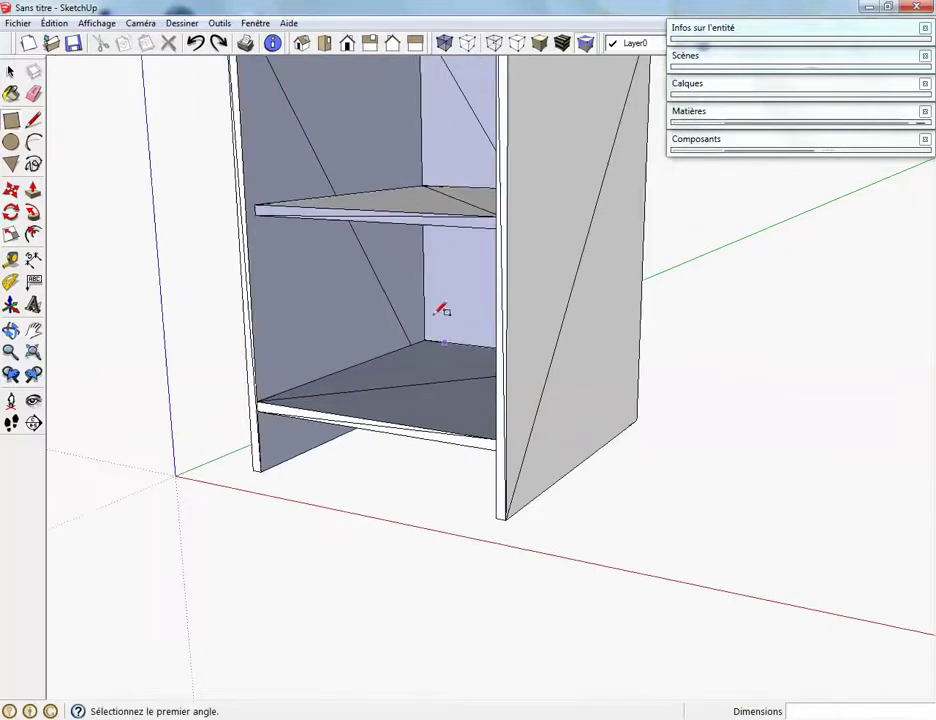
middle_drag(440, 310, 388, 360)
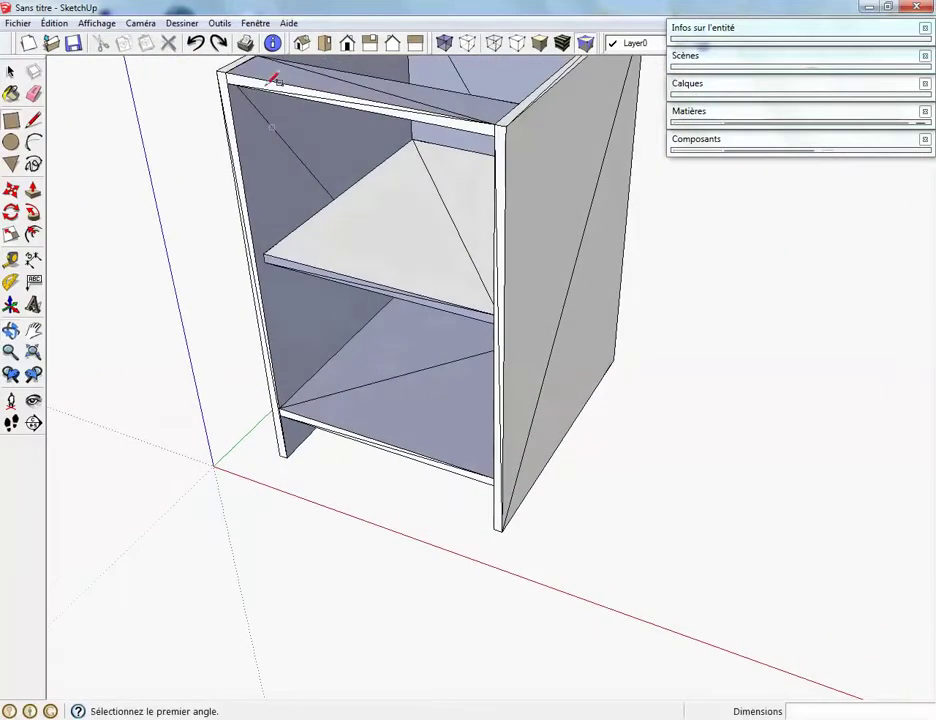
click(220, 64)
scroll(493, 470, up, 3)
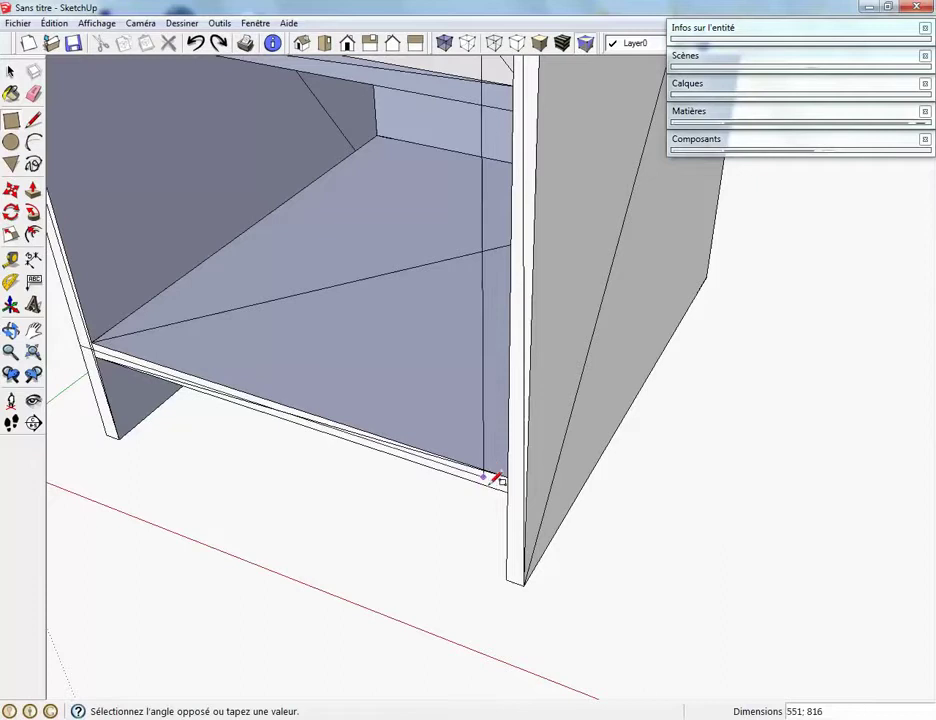
middle_drag(493, 478, 460, 374)
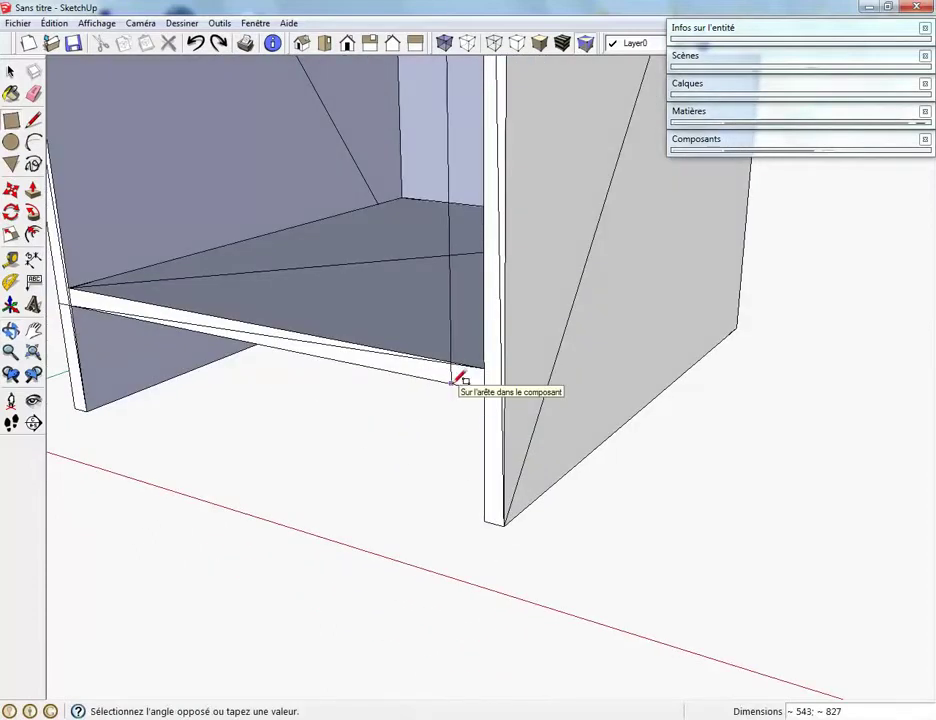
click(511, 390)
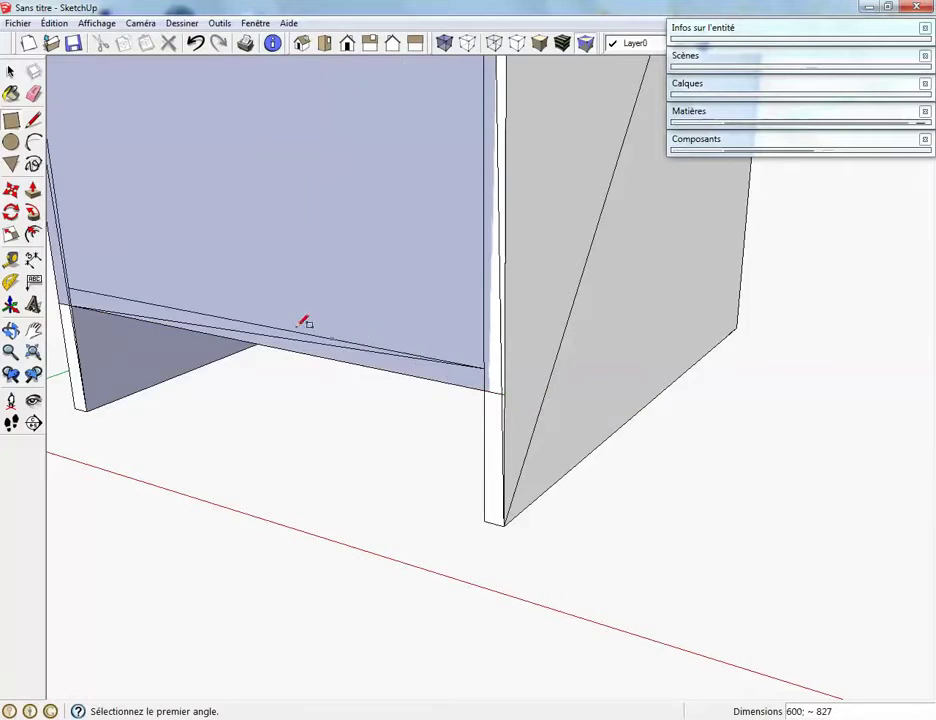
- Push/Pull the rectangle on the cabinet front outward by 30 to give the new door its thickness
scroll(303, 321, down, 4)
middle_drag(297, 320, 316, 357)
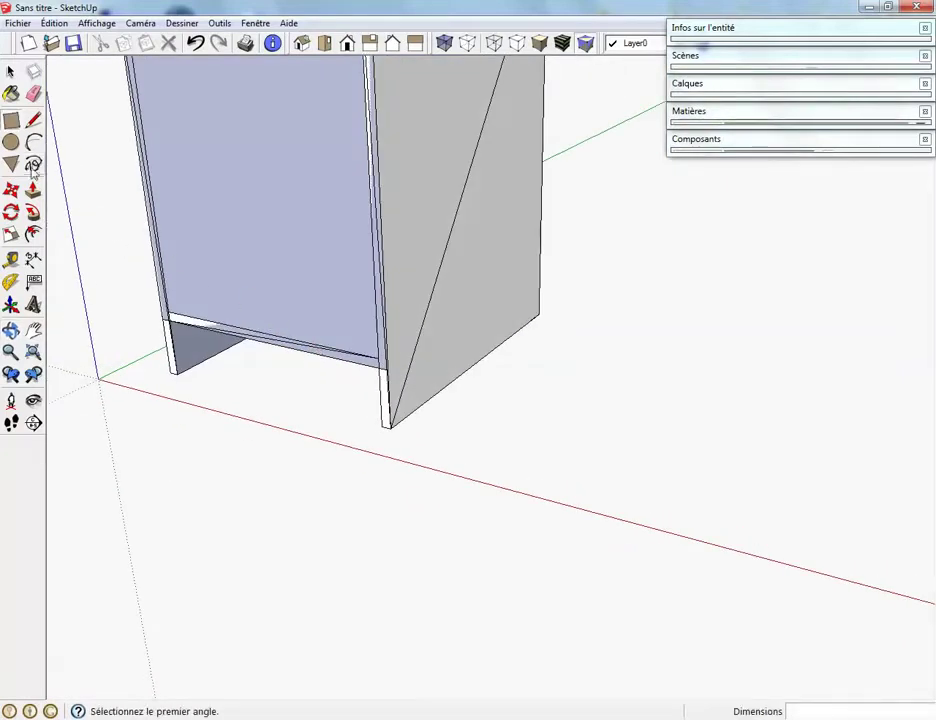
click(33, 164)
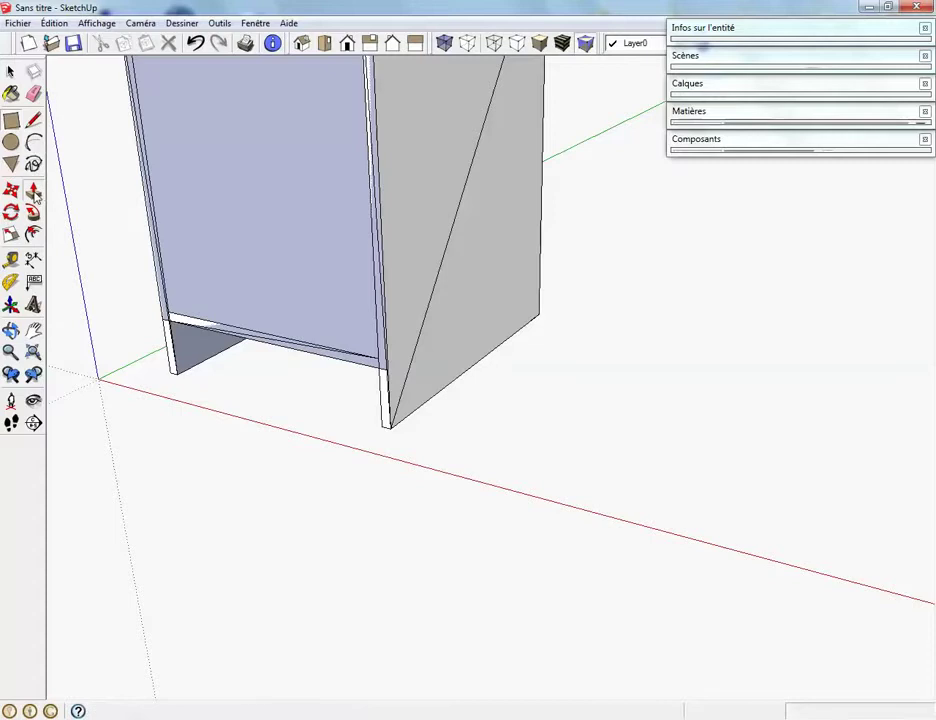
click(259, 210)
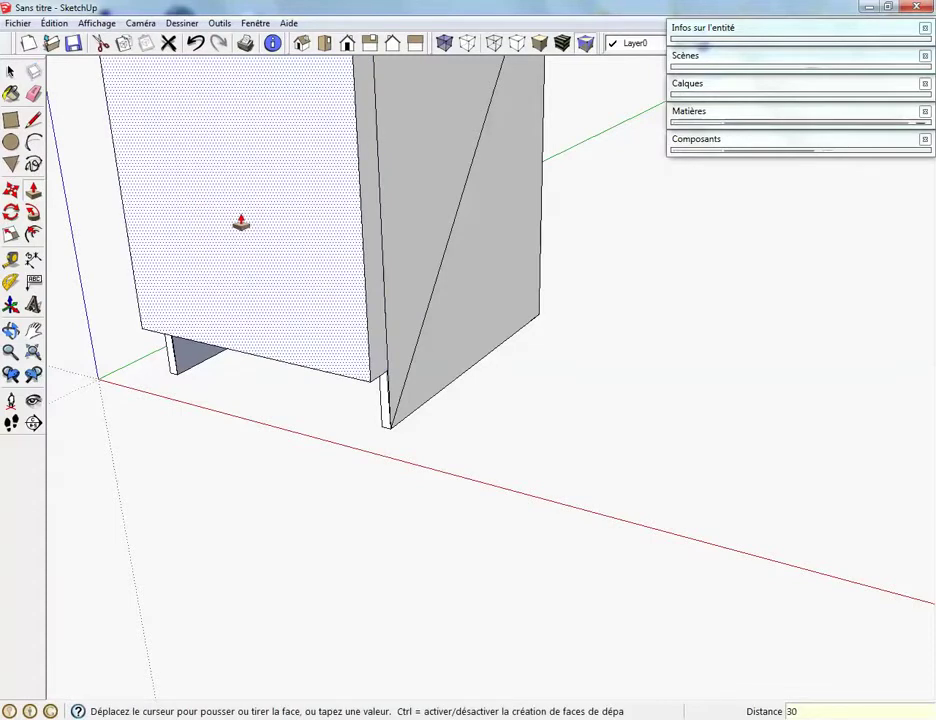
key(Return)
- Draw an arc with a radius of about 11 across the outer front corner of the door's top face
scroll(324, 213, down, 2)
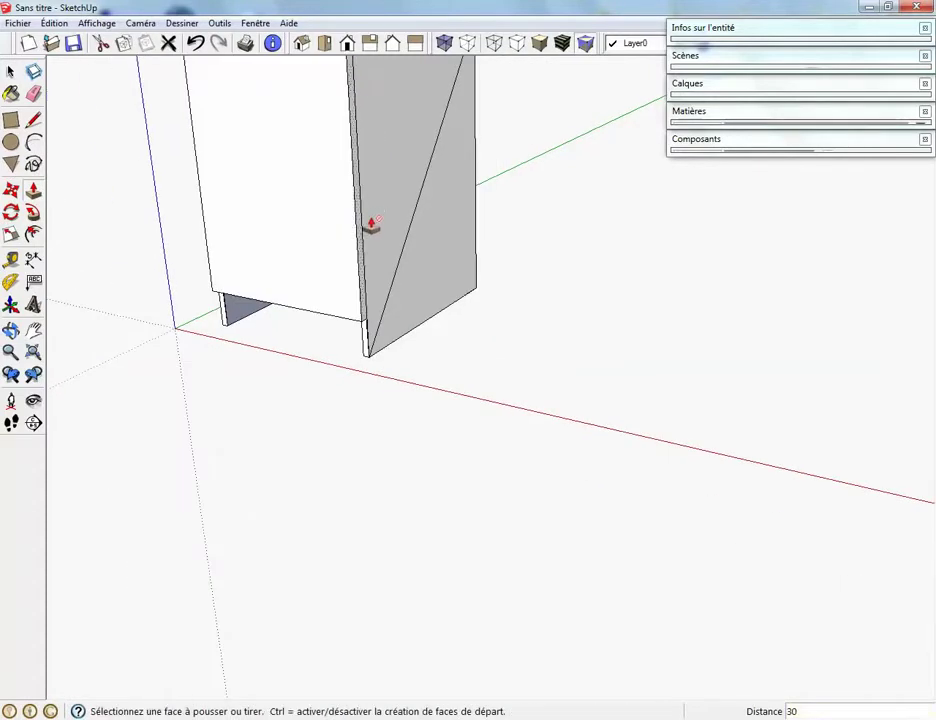
shift+middle_drag(372, 217, 440, 360)
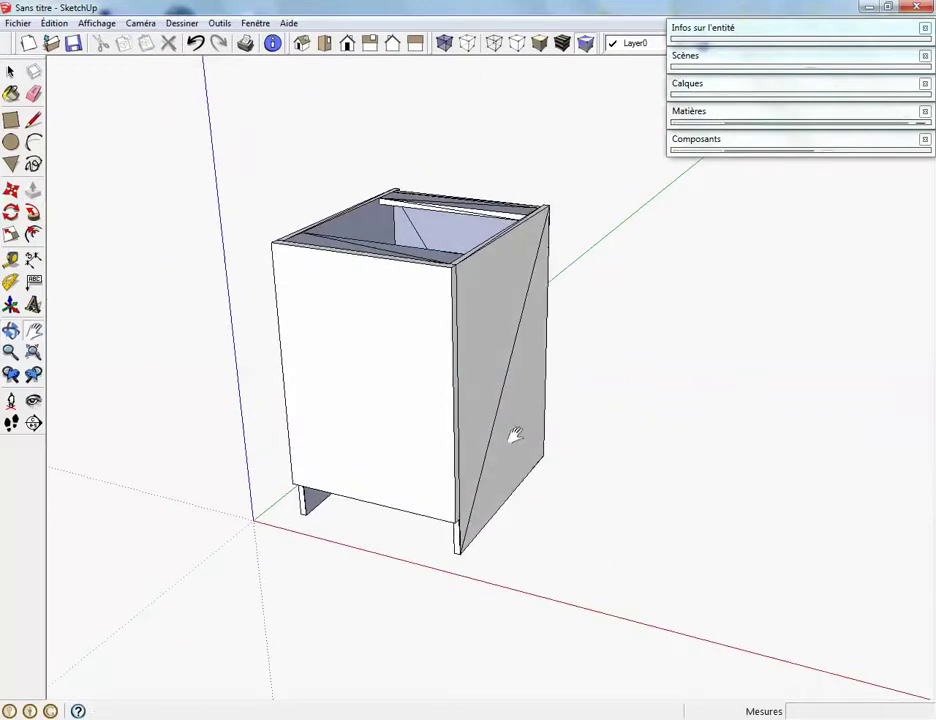
key(space)
middle_drag(371, 355, 425, 379)
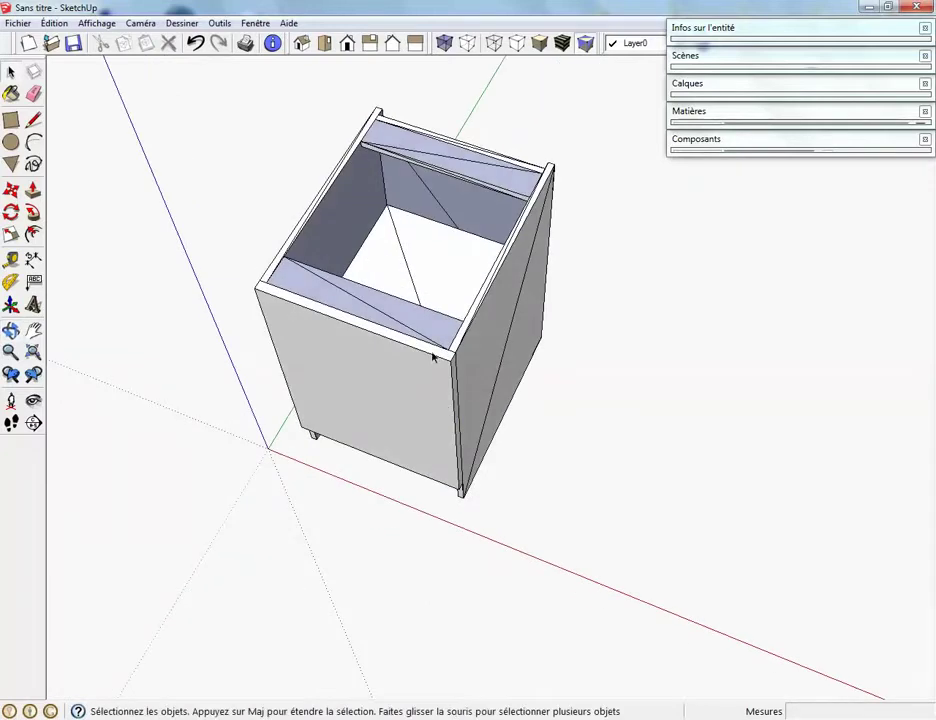
click(432, 357)
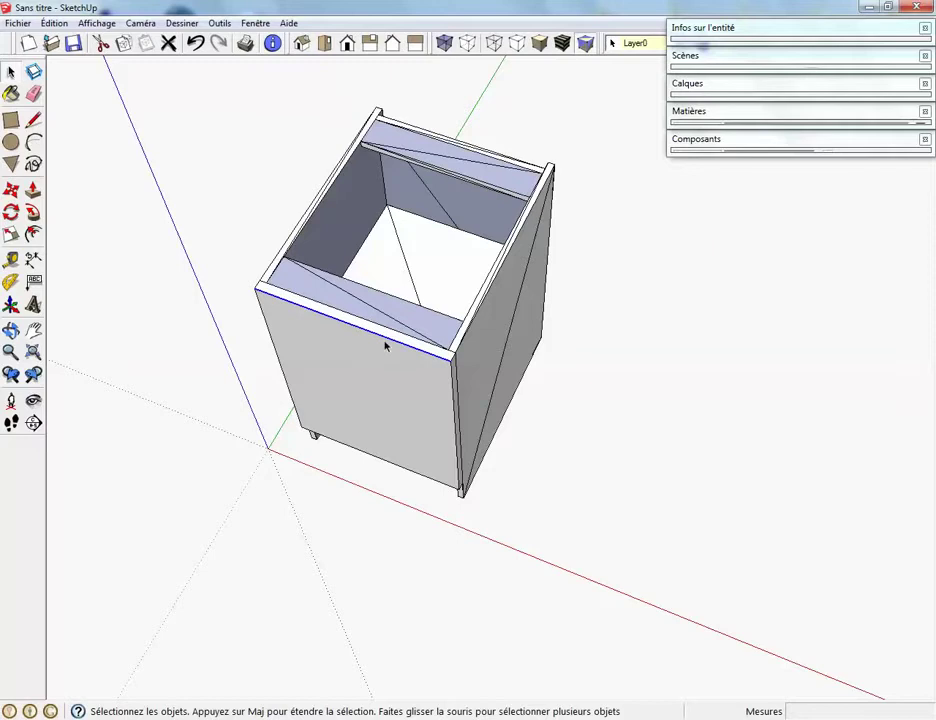
scroll(470, 372, up, 6)
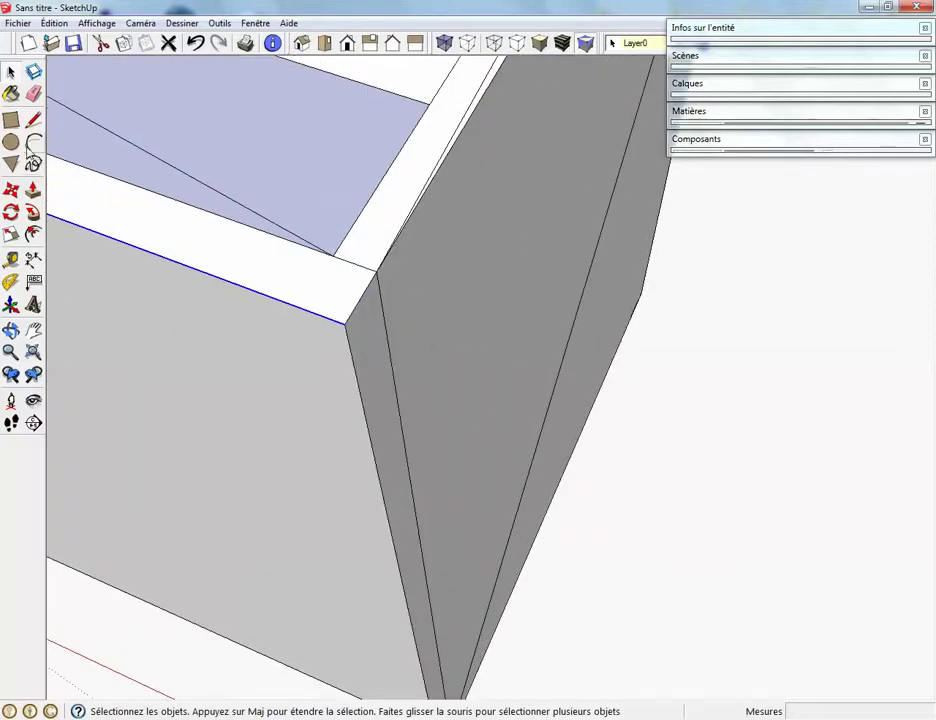
click(33, 143)
click(322, 316)
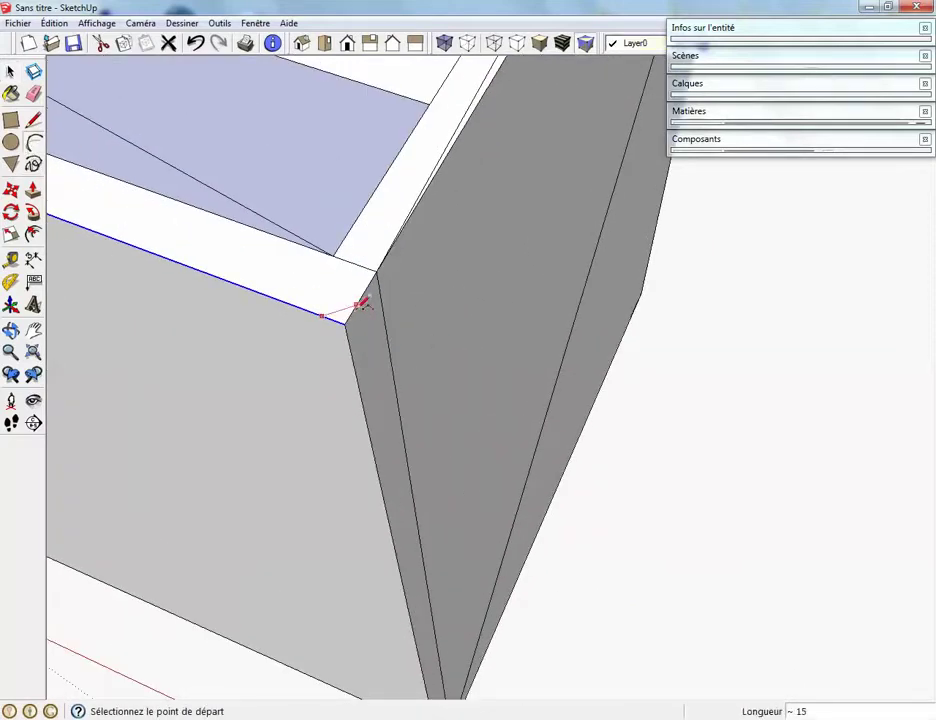
click(357, 303)
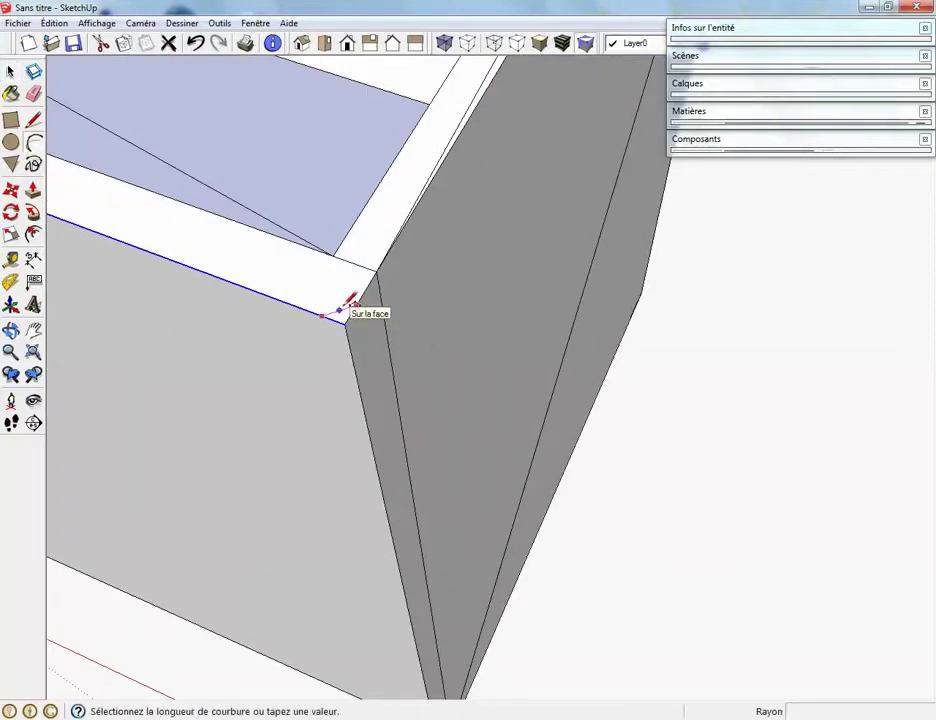
scroll(350, 312, up, 3)
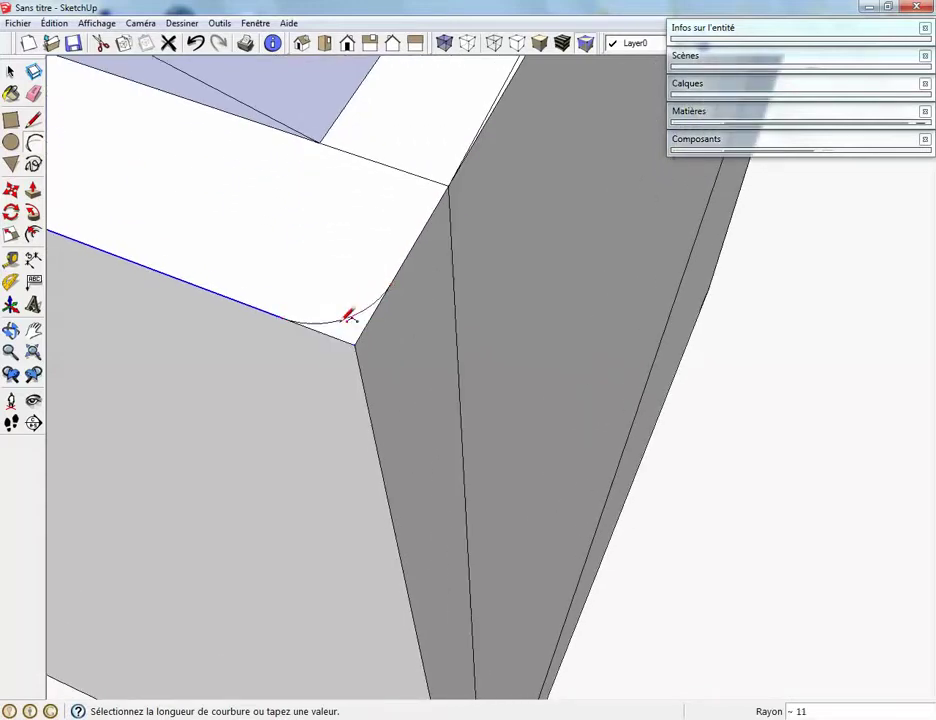
click(375, 312)
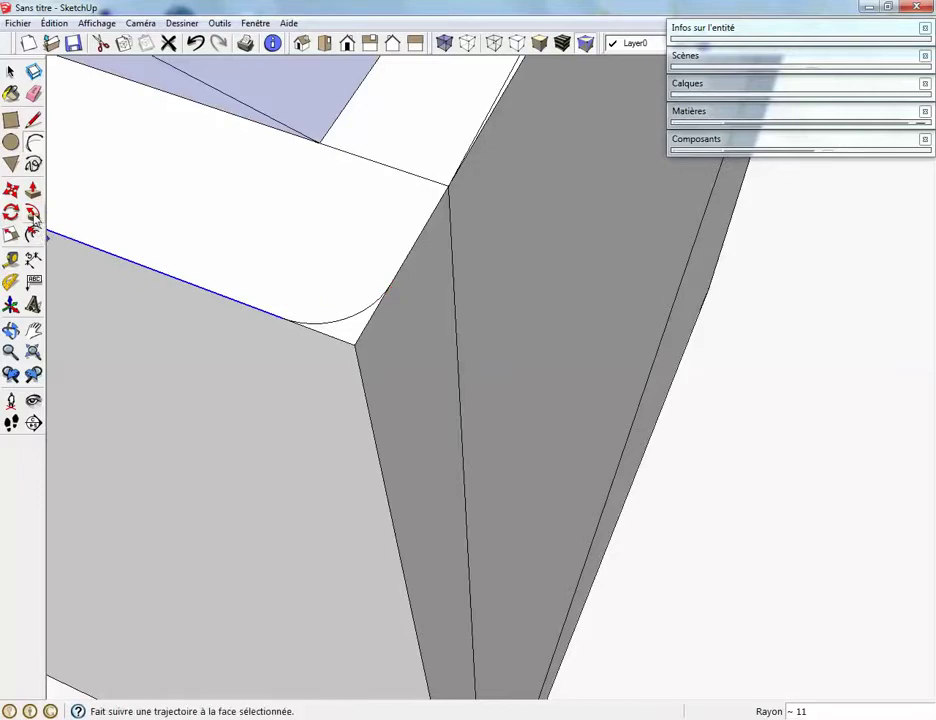
- Run Follow Me with the small corner profile around the door's front face to round off its front edges
key(space)
click(83, 271)
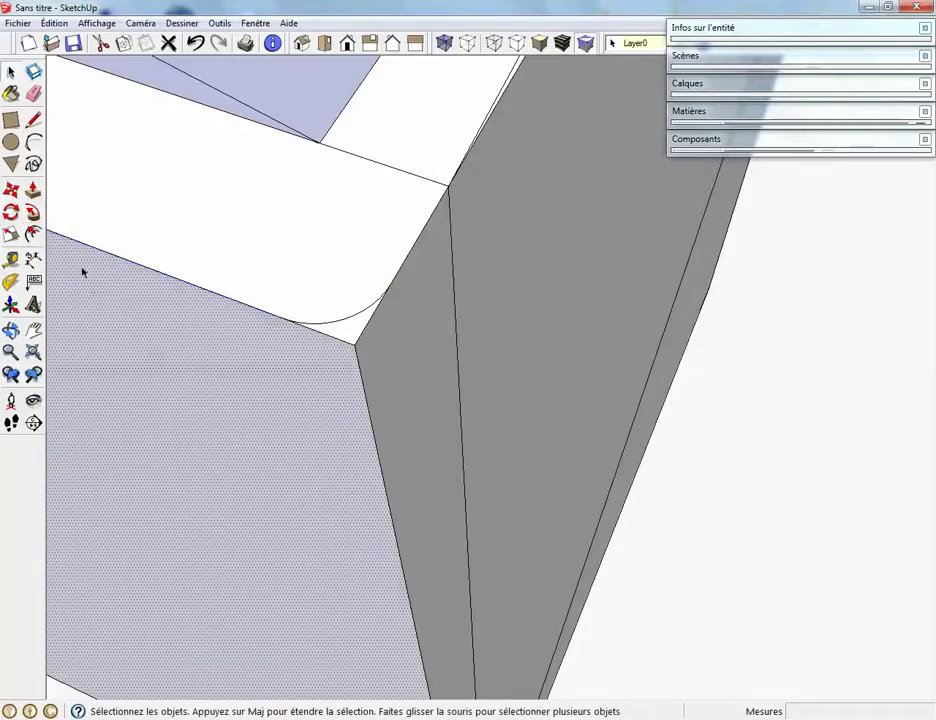
click(34, 213)
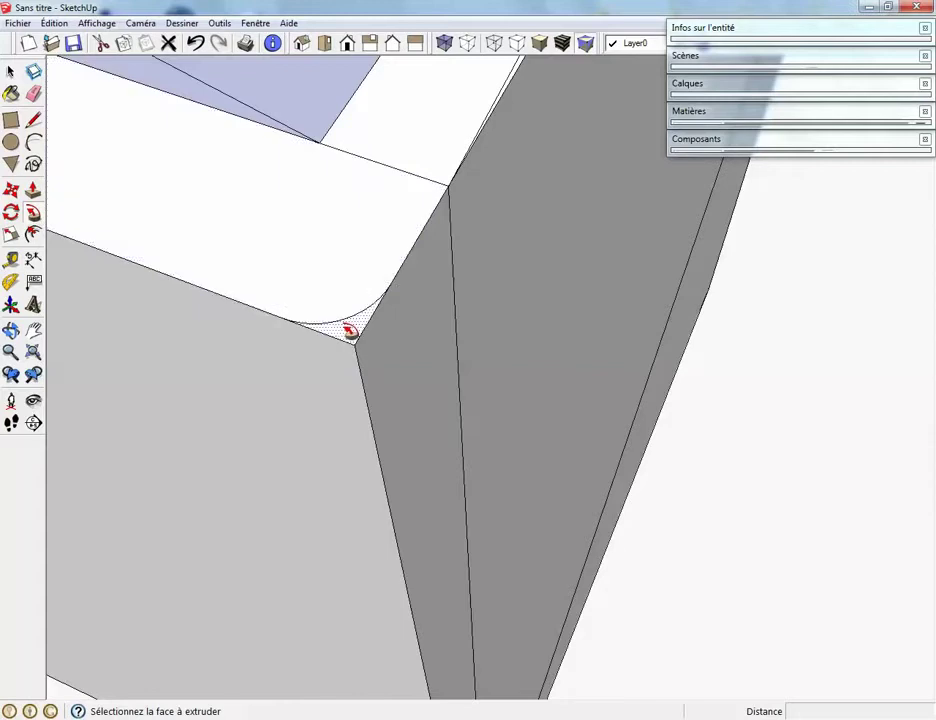
middle_drag(350, 332, 473, 236)
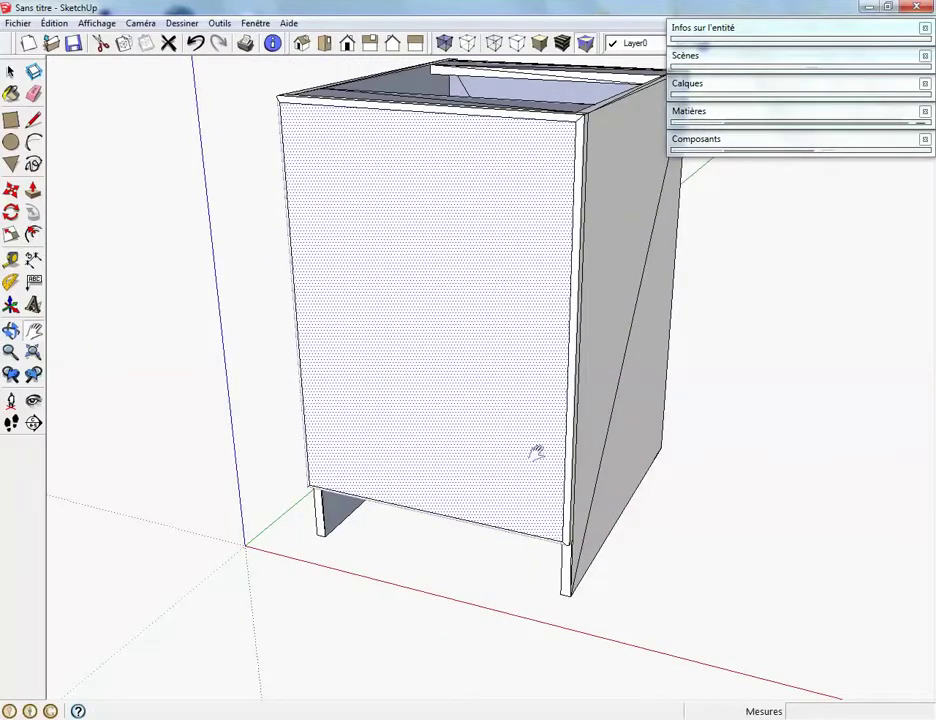
click(161, 313)
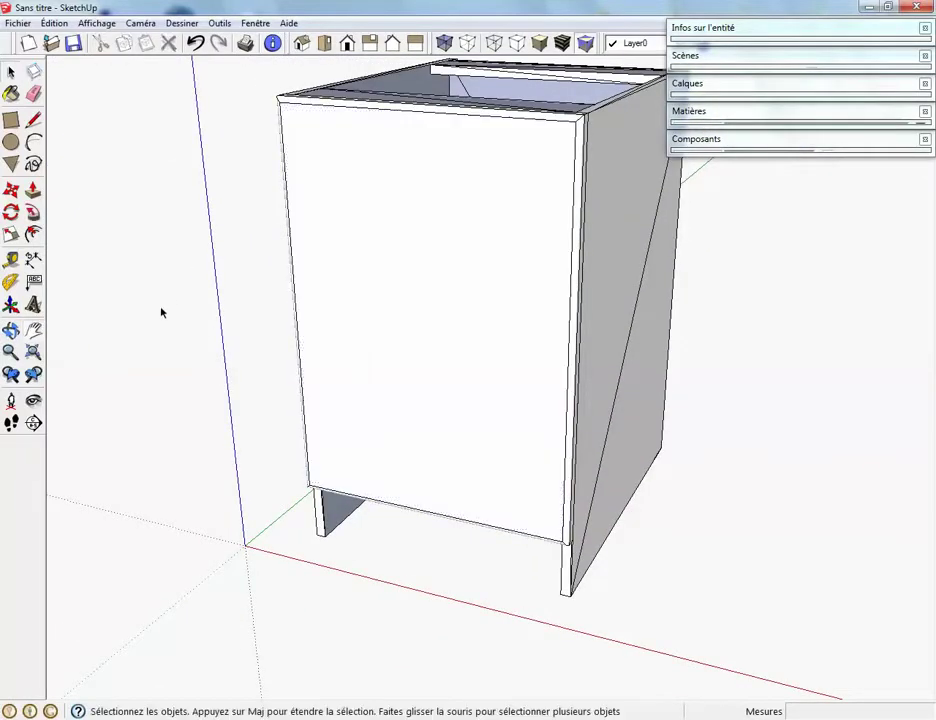
- Push/Pull the door's front face outward by 3, leaving a small step inside the rounded border
click(33, 190)
click(434, 298)
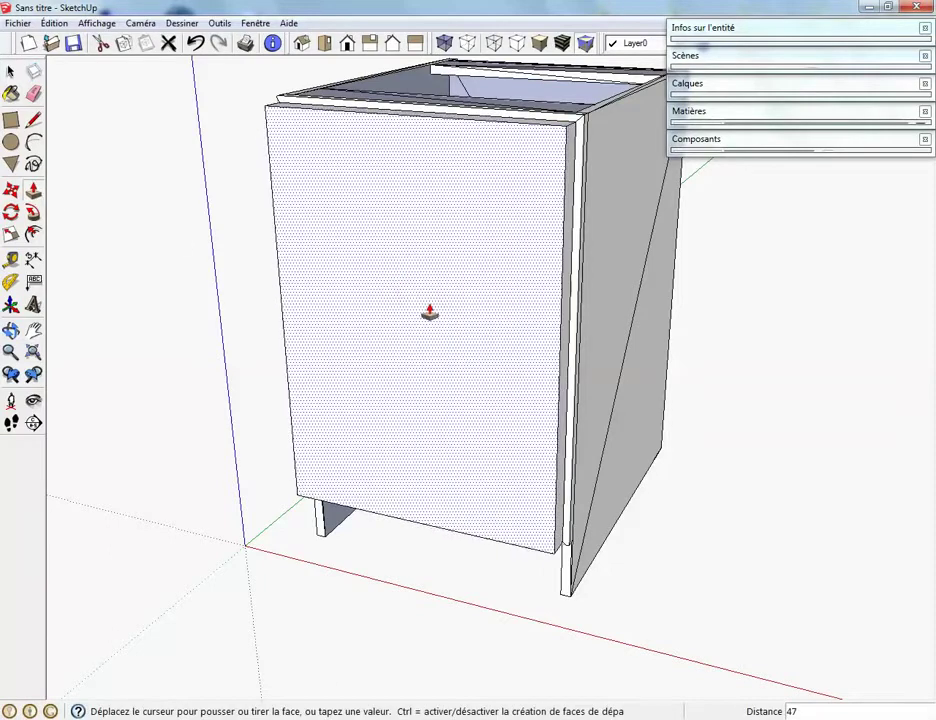
click(429, 312)
scroll(562, 170, up, 5)
middle_drag(568, 167, 451, 300)
scroll(490, 390, down, 4)
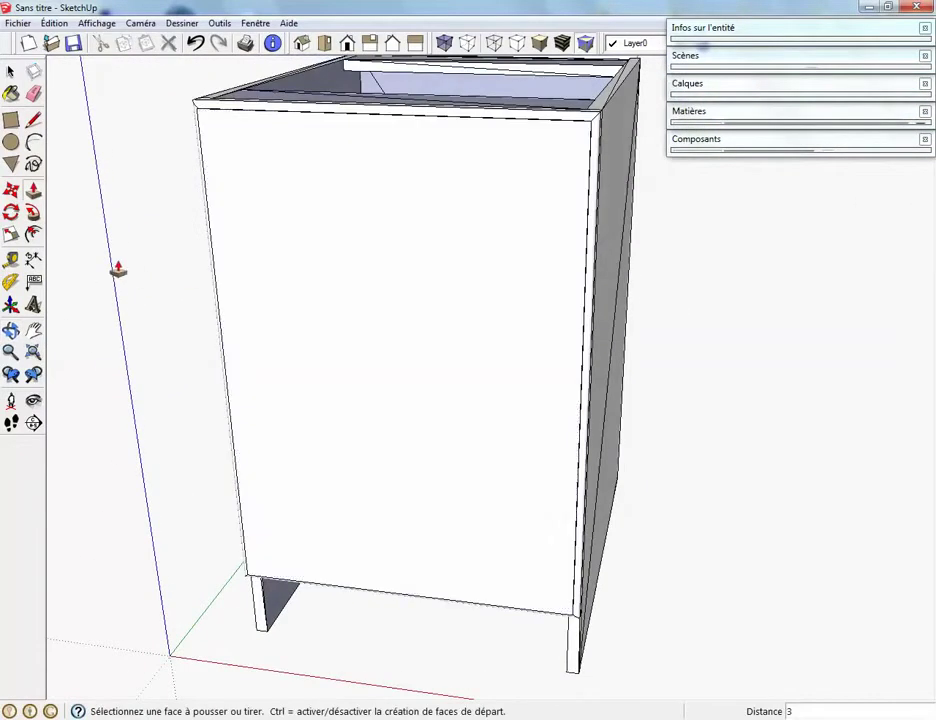
- Offset the outline of the door's front face inward by 60
click(33, 233)
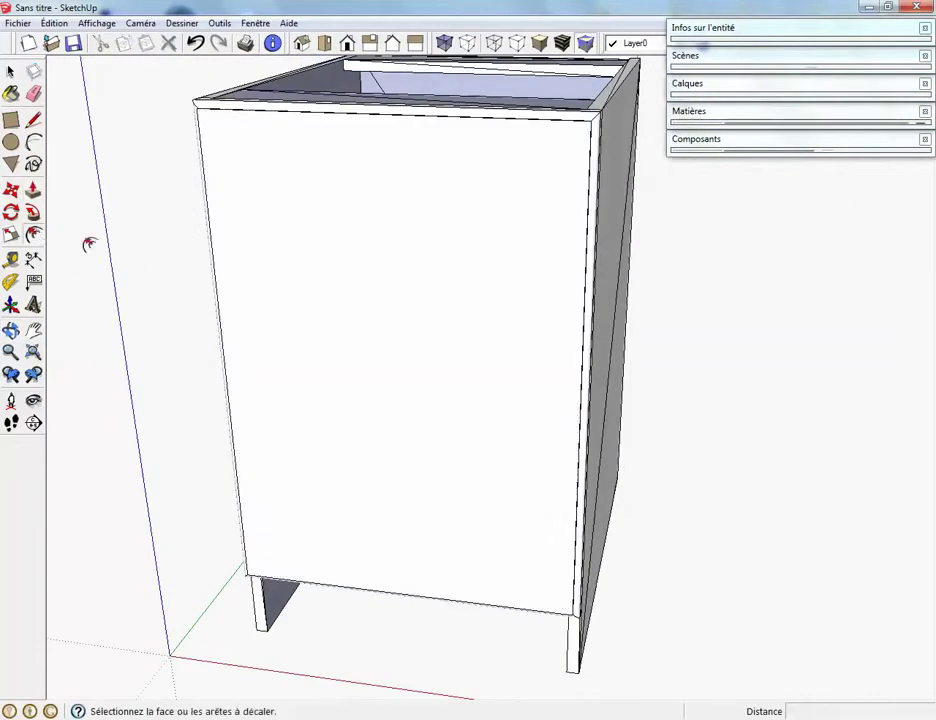
click(321, 298)
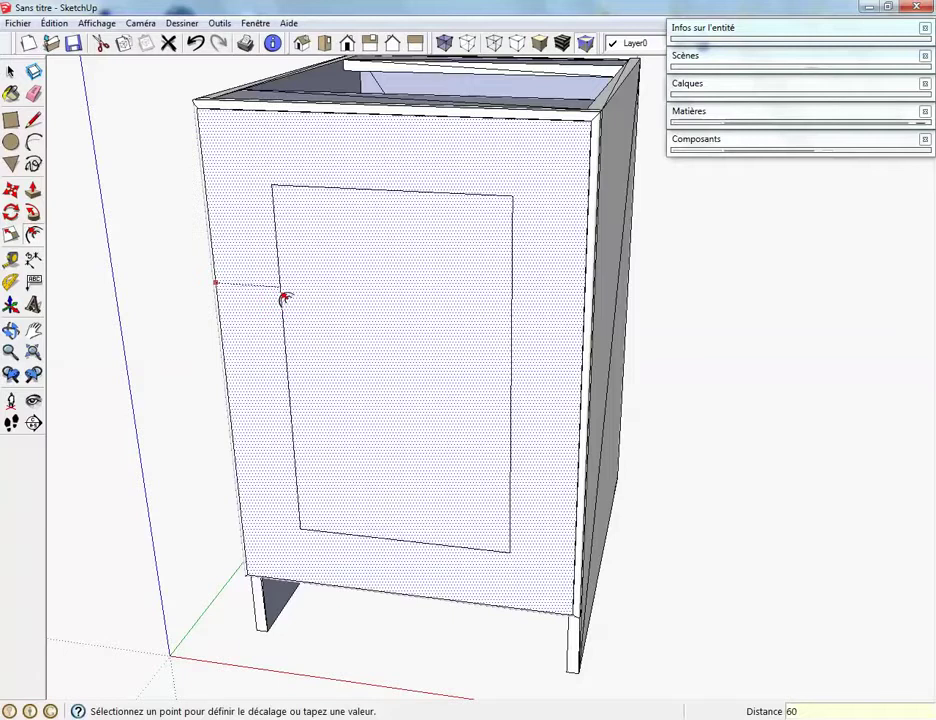
key(Return)
- Try offsetting the central panel's outline inward by 35 on the flat door face, and undo that offset
mouse_move(286, 299)
middle_down()
mouse_move(420, 265)
mouse_move(366, 315)
mouse_move(535, 329)
mouse_move(430, 338)
mouse_move(328, 387)
mouse_move(253, 353)
mouse_move(220, 371)
mouse_move(288, 384)
middle_up()
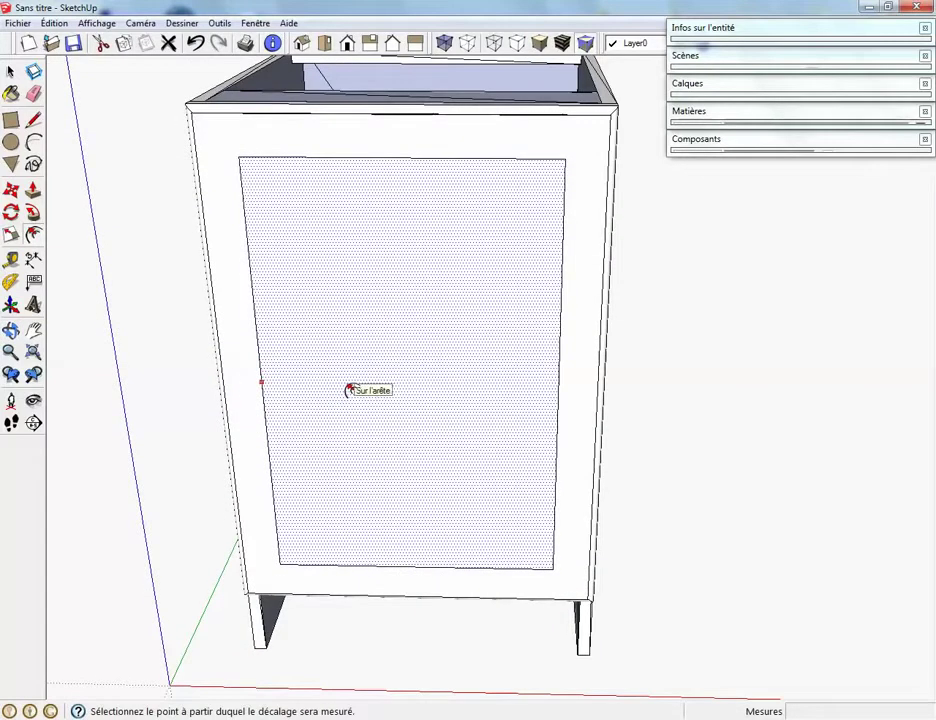
click(349, 389)
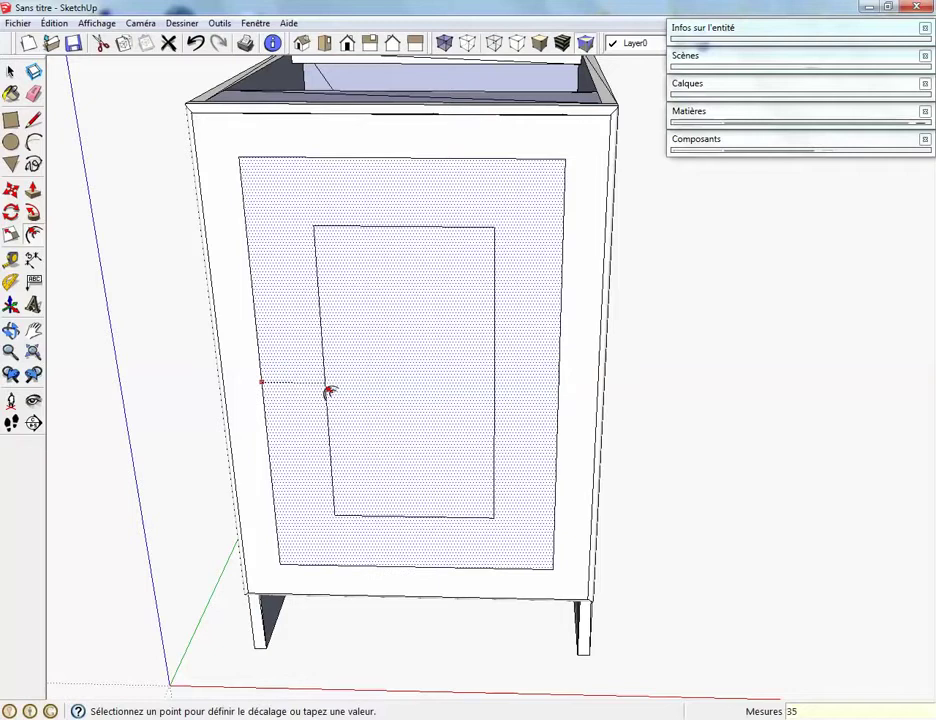
key(Return)
middle_drag(328, 390, 398, 348)
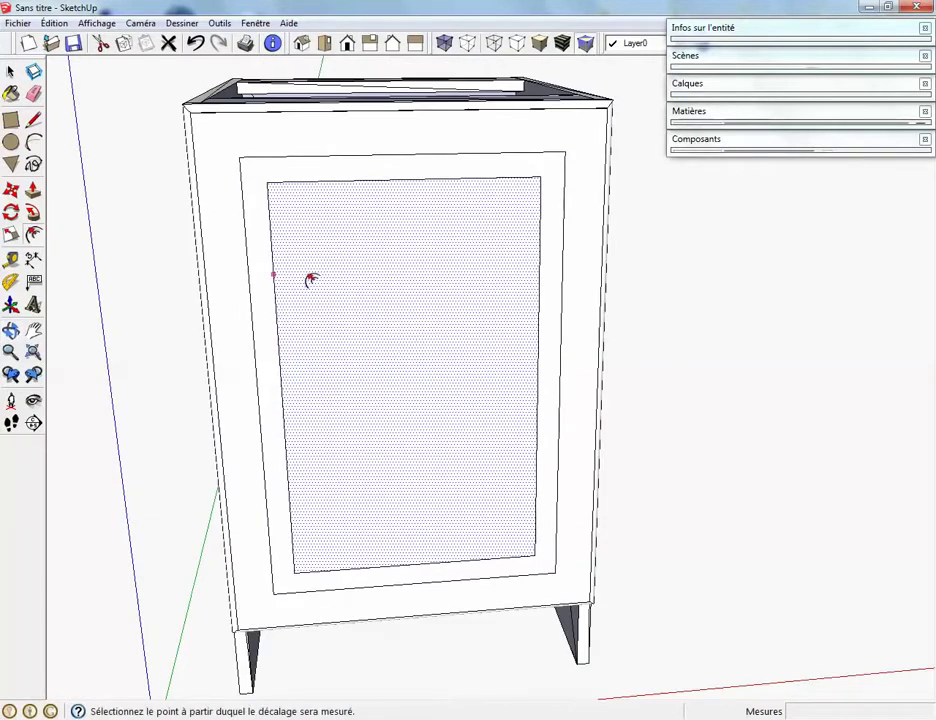
click(196, 43)
- Push the door's central panel back by 5 to recess it within the frame
middle_drag(324, 291, 251, 326)
key(p)
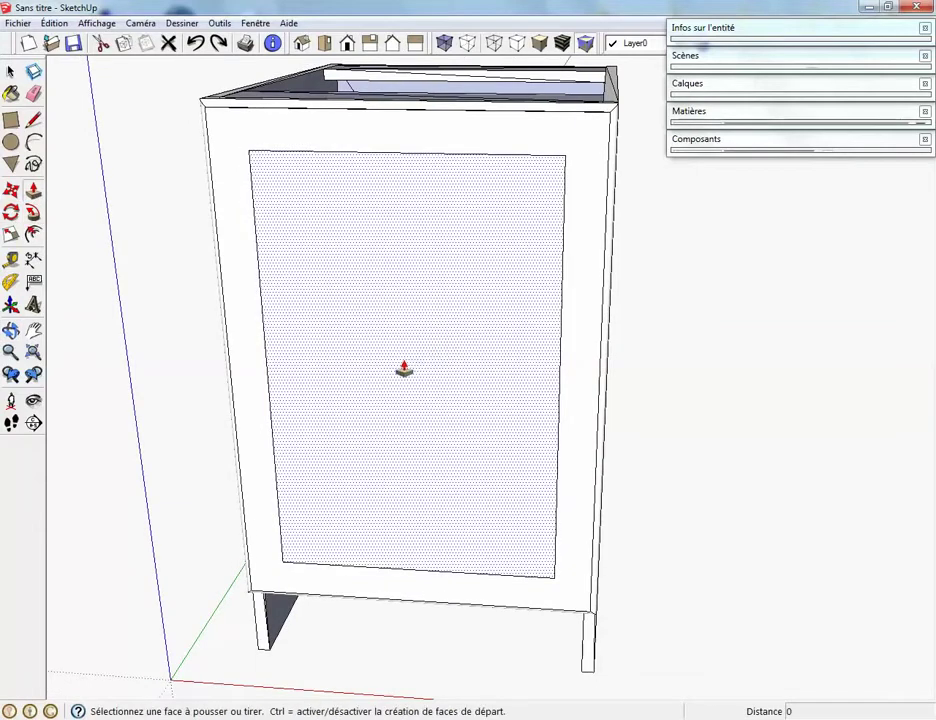
click(407, 356)
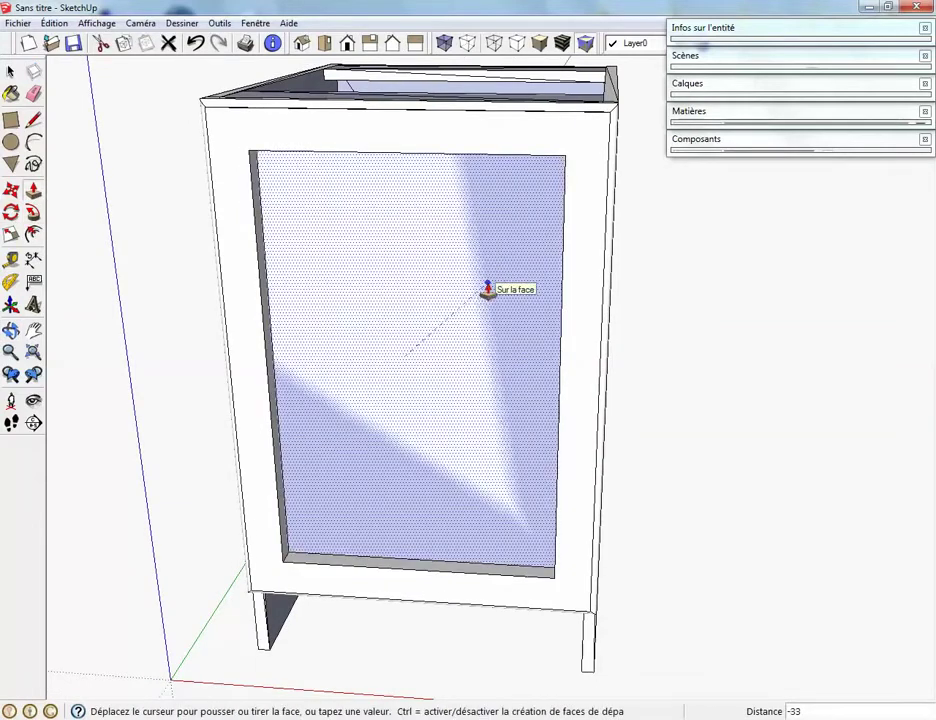
click(459, 280)
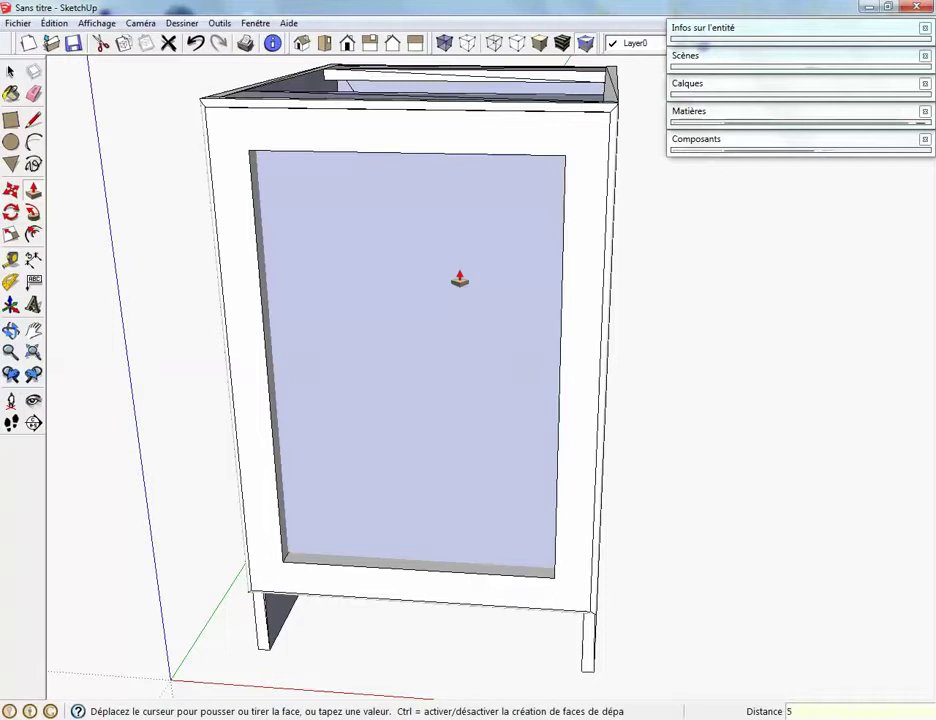
key(Return)
scroll(276, 331, up, 5)
middle_drag(276, 331, 286, 370)
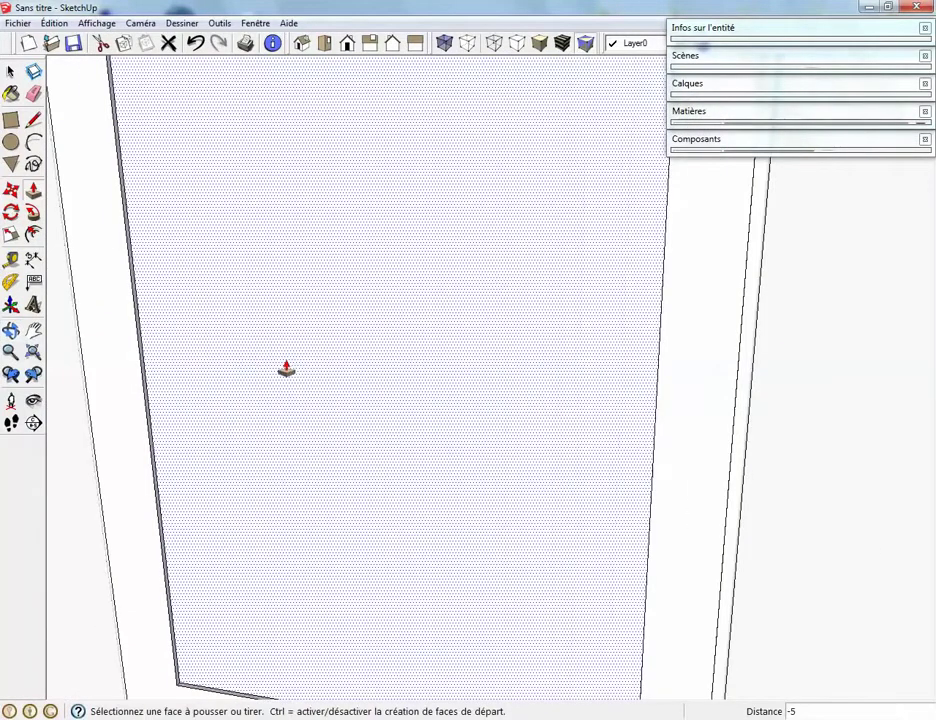
- Offset the recessed central panel's outline inward by 35
scroll(286, 370, down, 5)
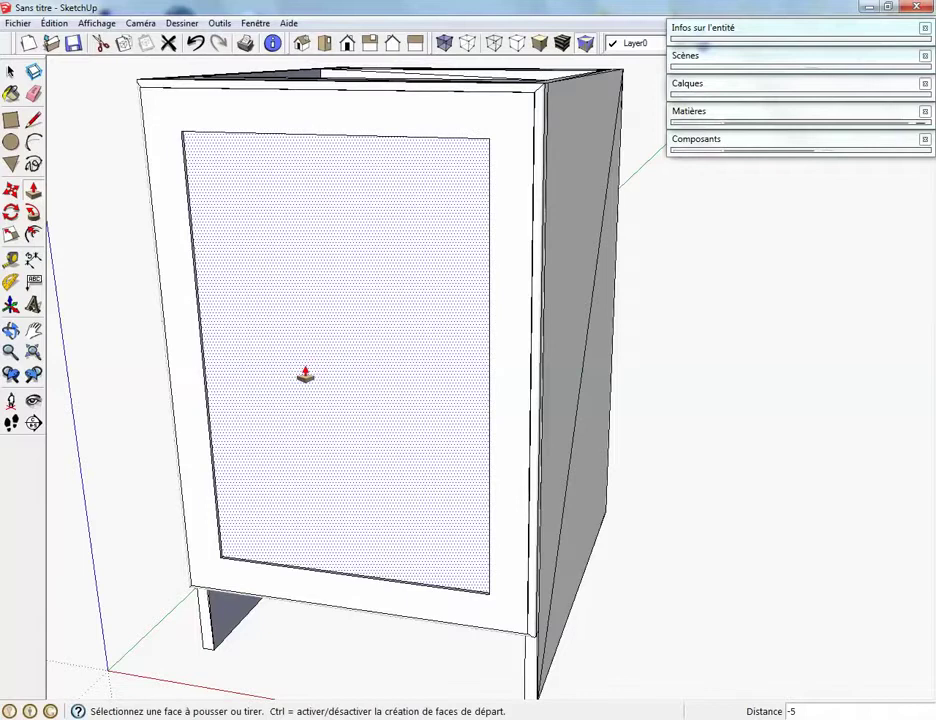
click(33, 233)
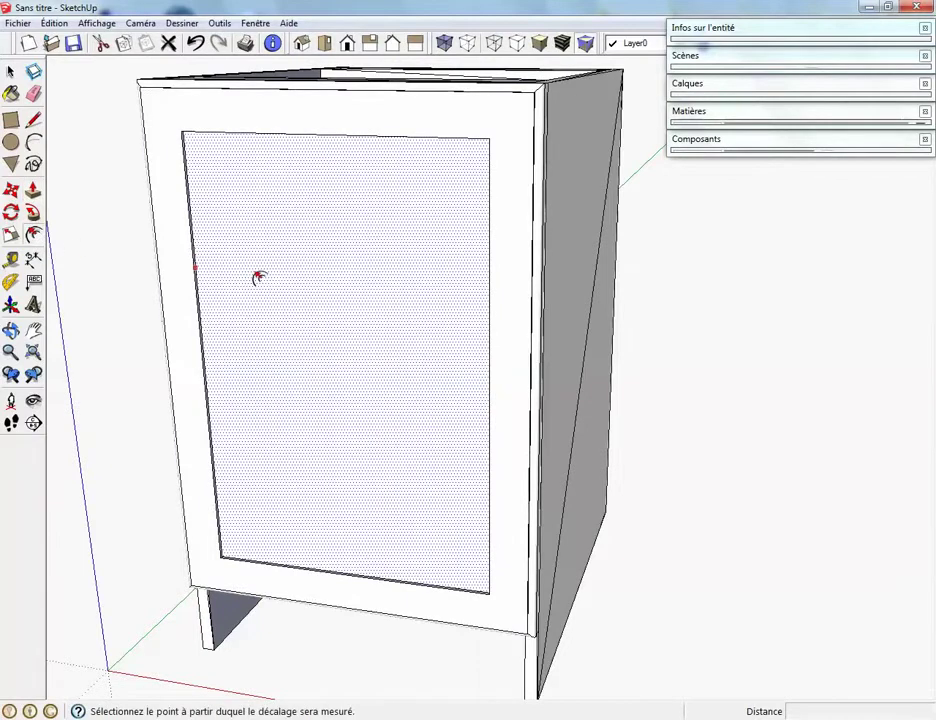
click(195, 268)
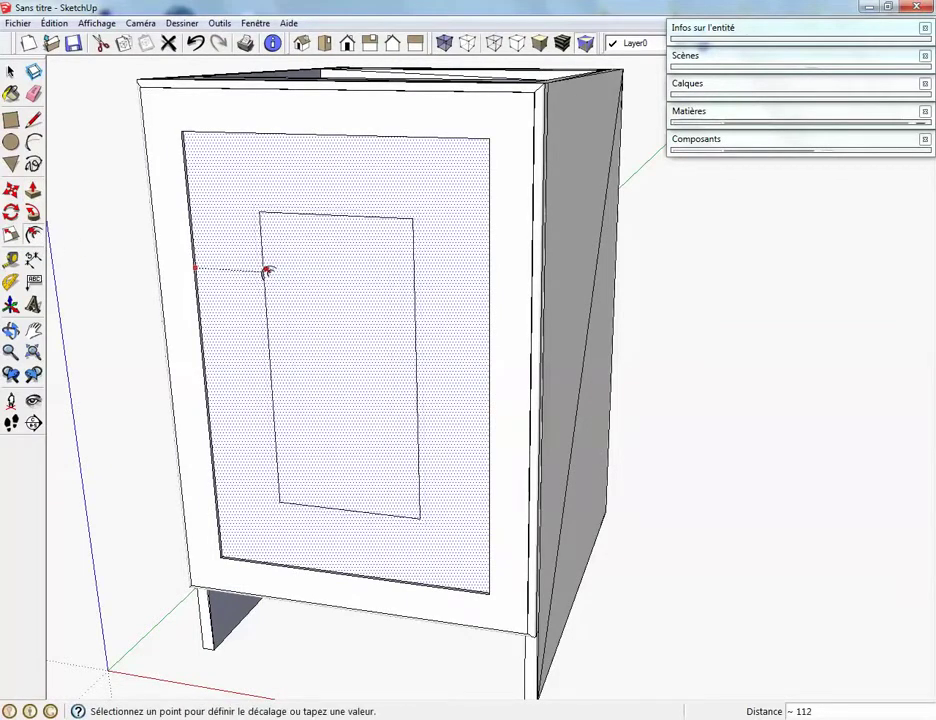
key(Return)
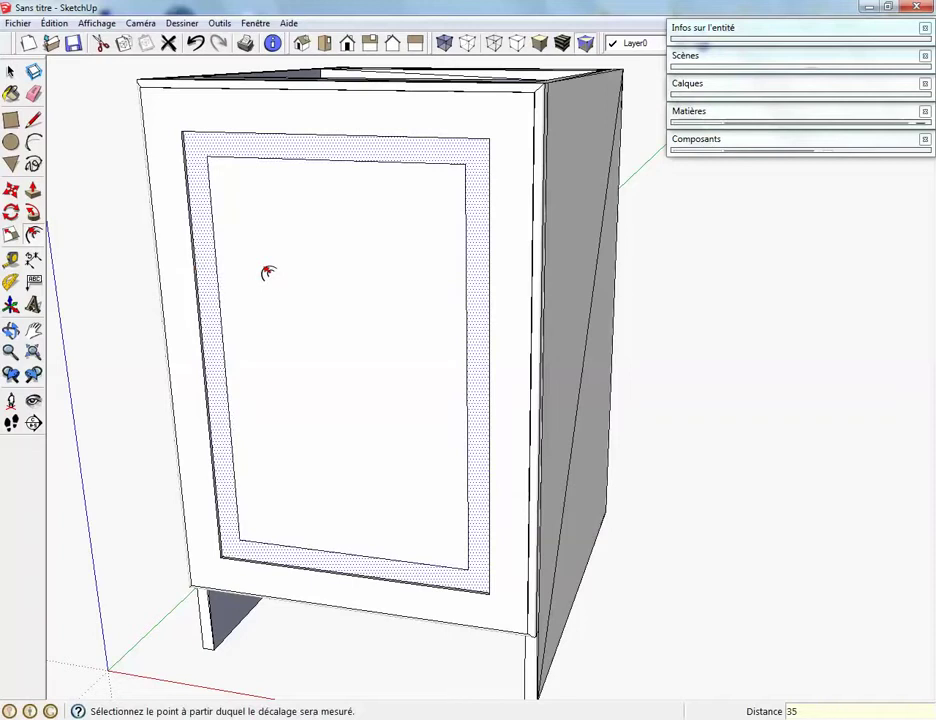
- Move the innermost panel face 12 back along the green axis so its surrounding border becomes a sloped bevel
middle_drag(267, 287, 295, 282)
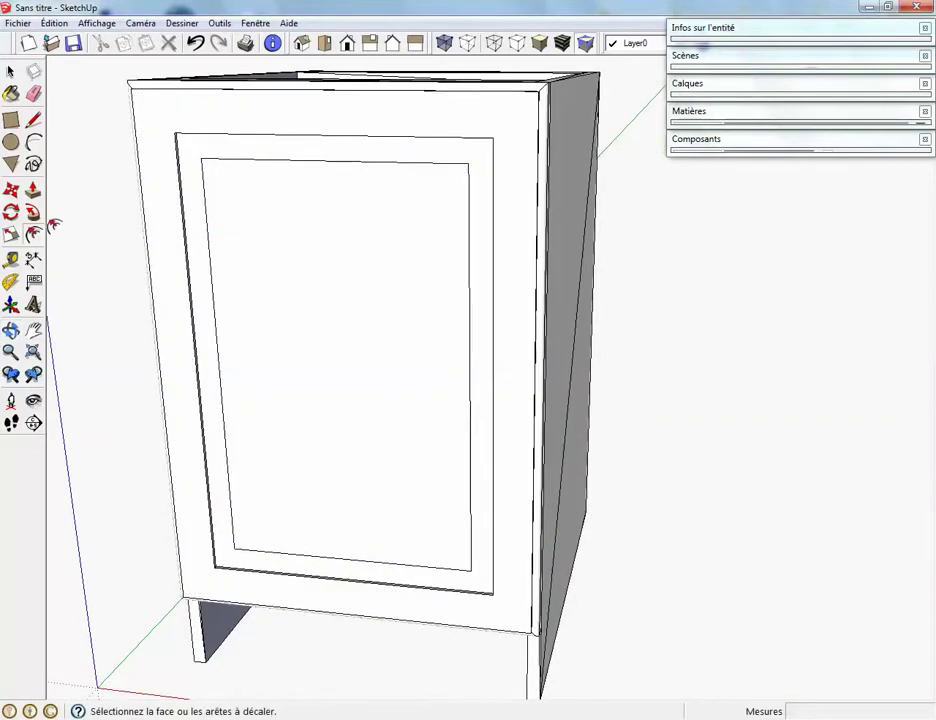
click(10, 188)
scroll(346, 324, down, 3)
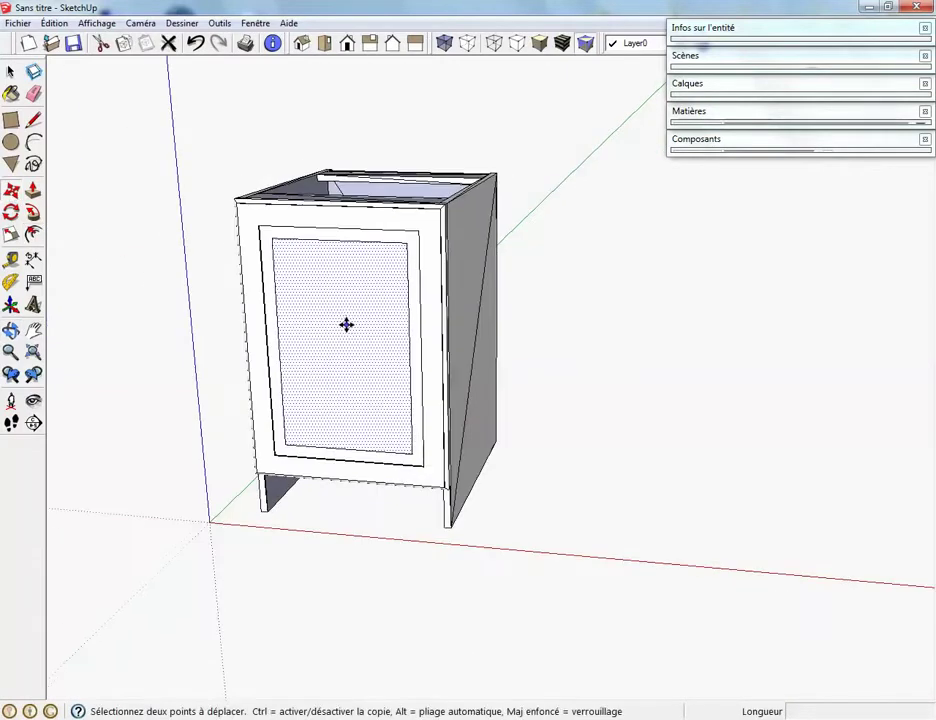
click(340, 327)
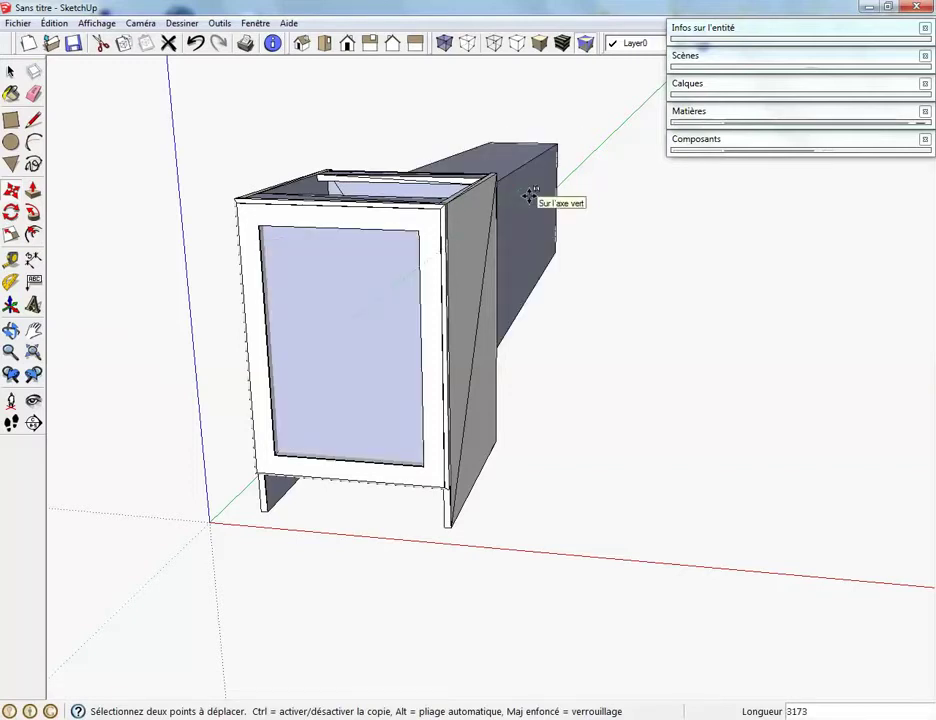
key(Escape)
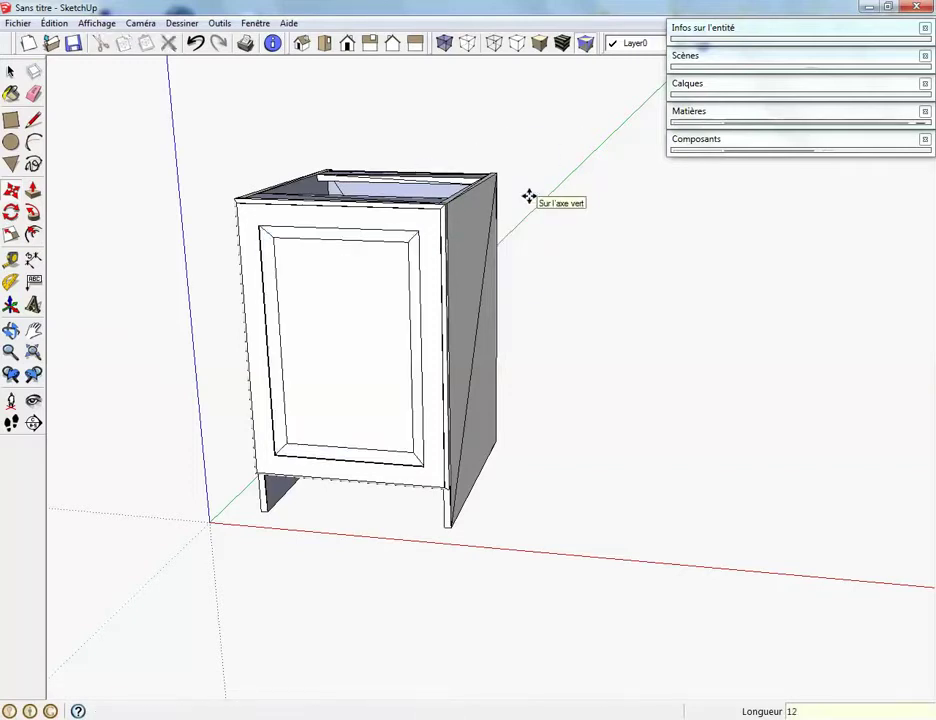
- Push the innermost face of the door's central panel back by 5 to form a recessed step
middle_drag(332, 328, 313, 295)
scroll(307, 280, up, 5)
scroll(307, 280, up, 3)
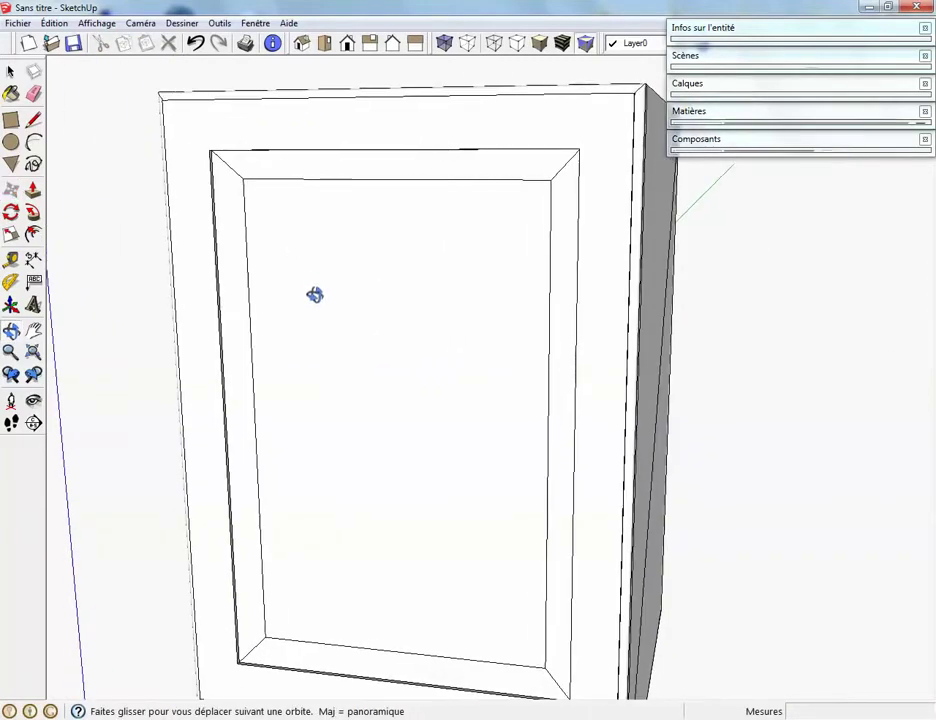
key(p)
click(388, 338)
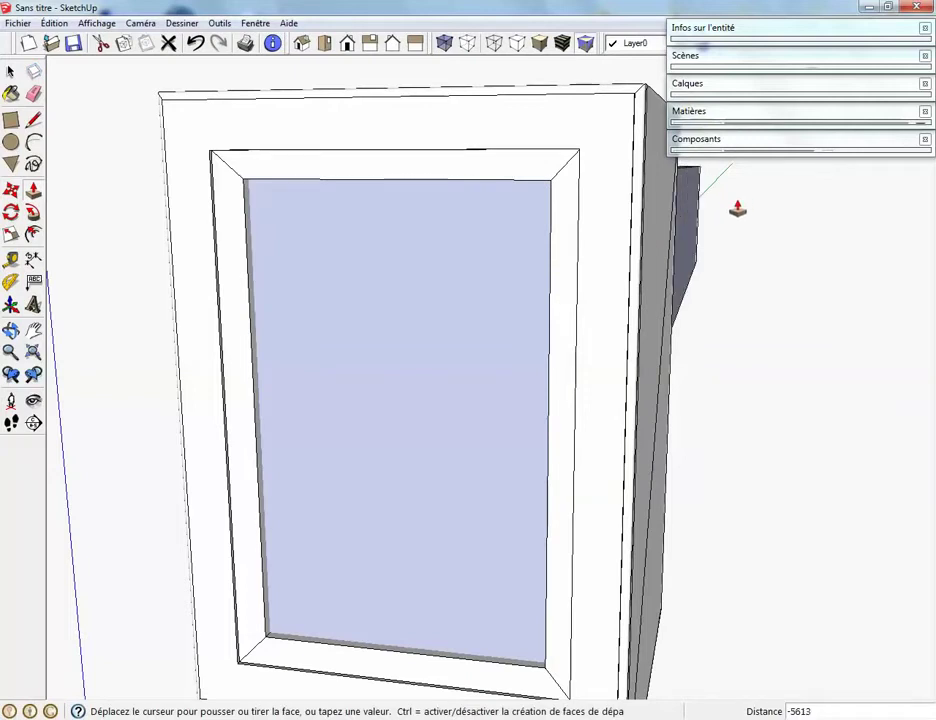
text(5)
key(Return)
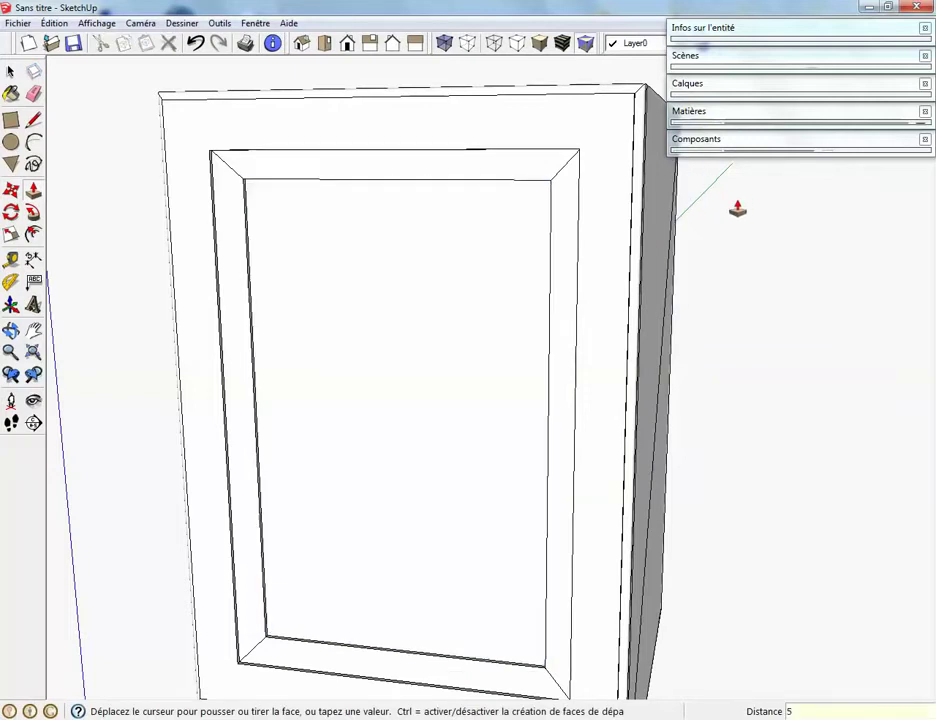
key(space)
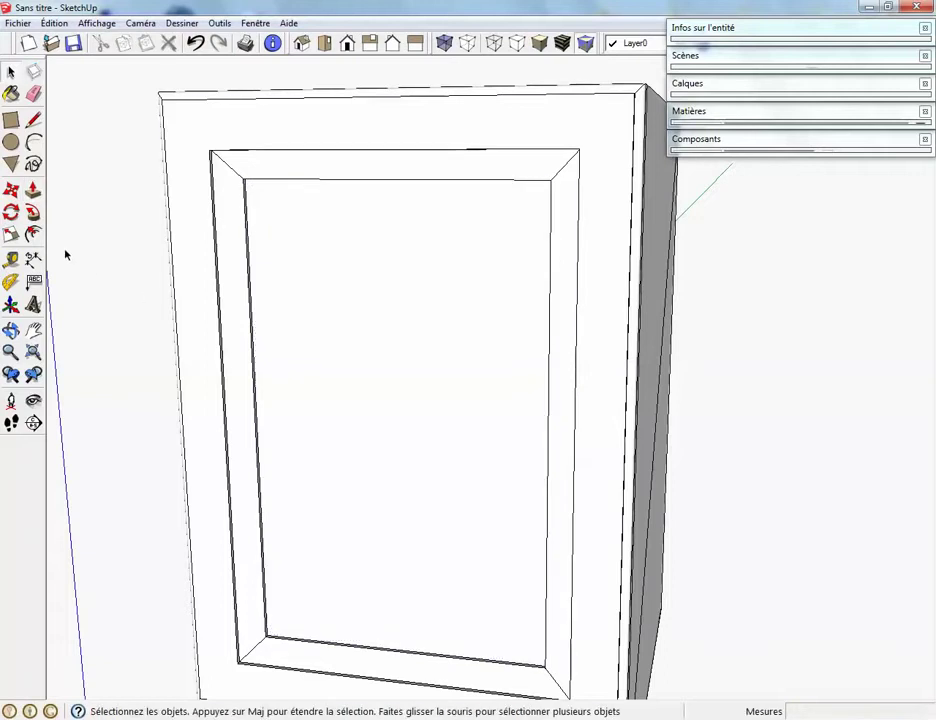
- Offset the recessed panel face's outline inward by 45
click(34, 235)
click(334, 330)
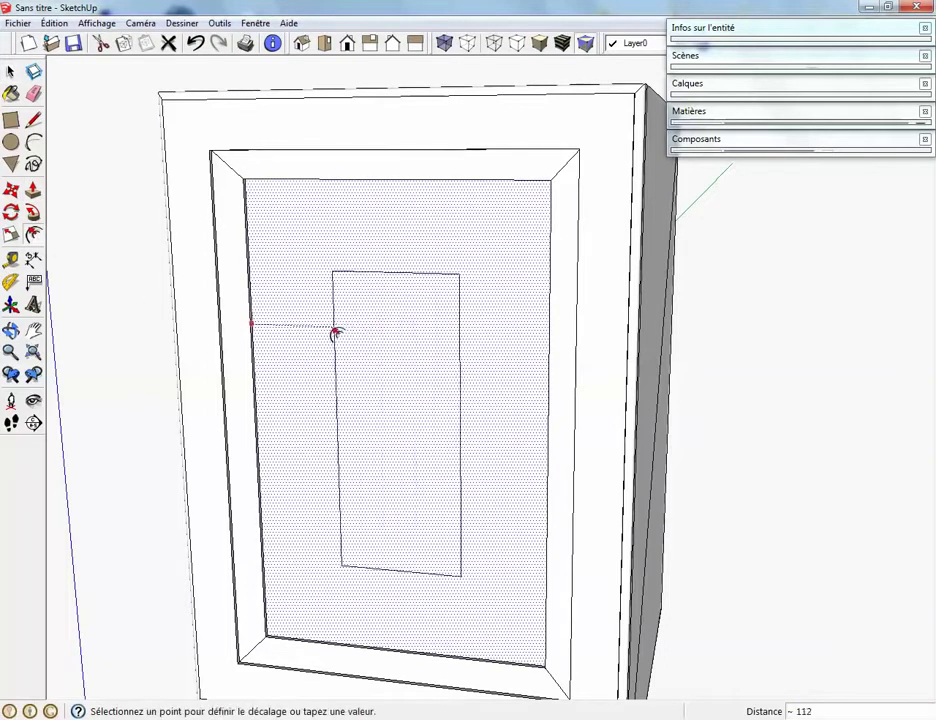
text(4)
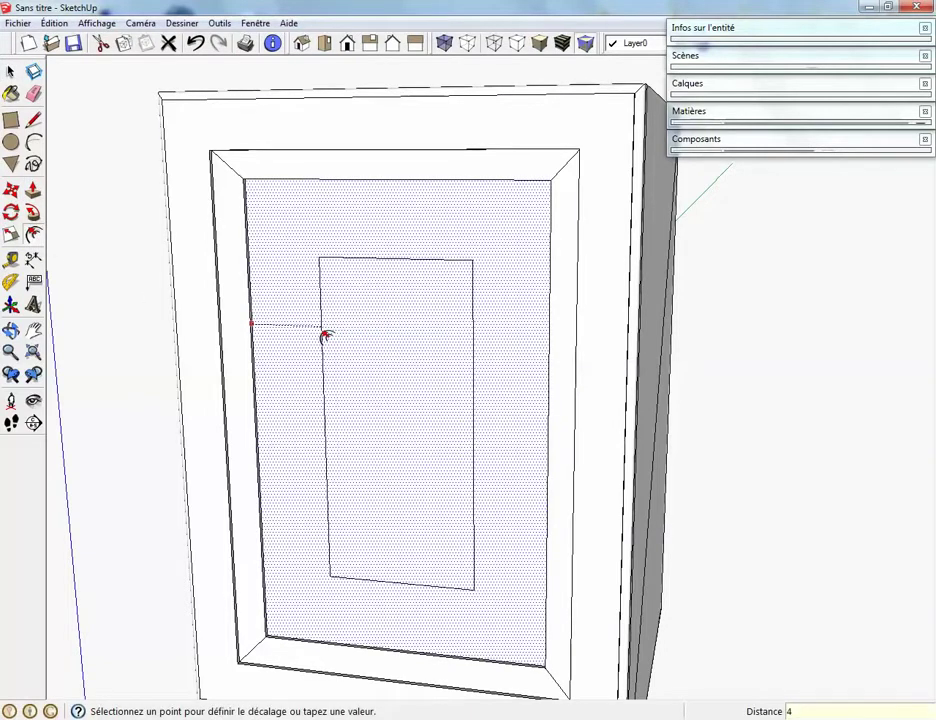
text(5)
key(Return)
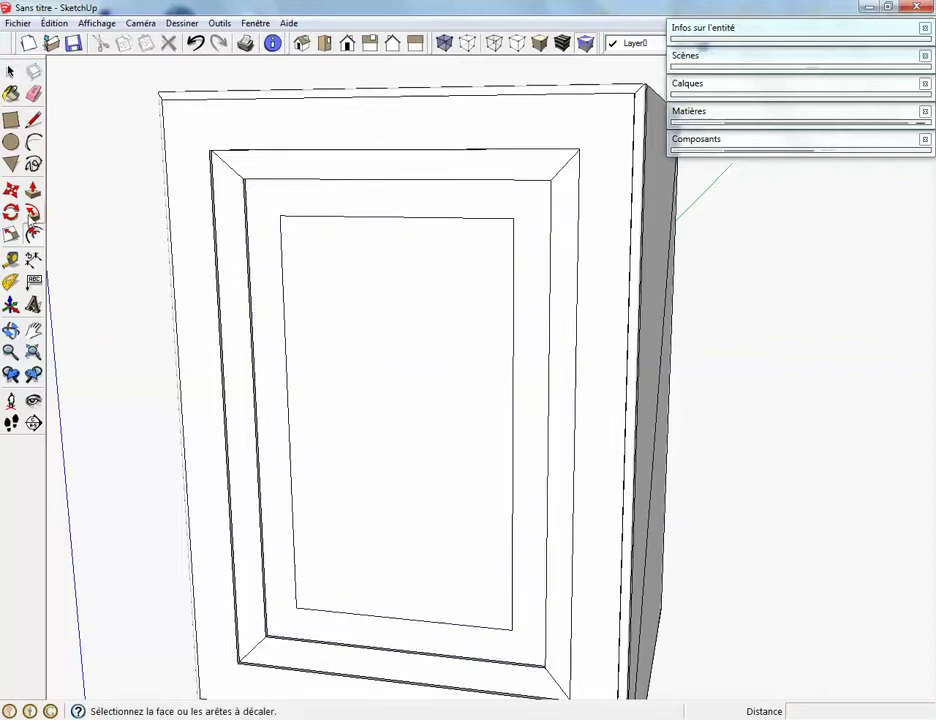
- Move the new innermost panel face forward along the green axis so its surrounding border becomes a sloped bevel
click(11, 188)
scroll(407, 390, down, 5)
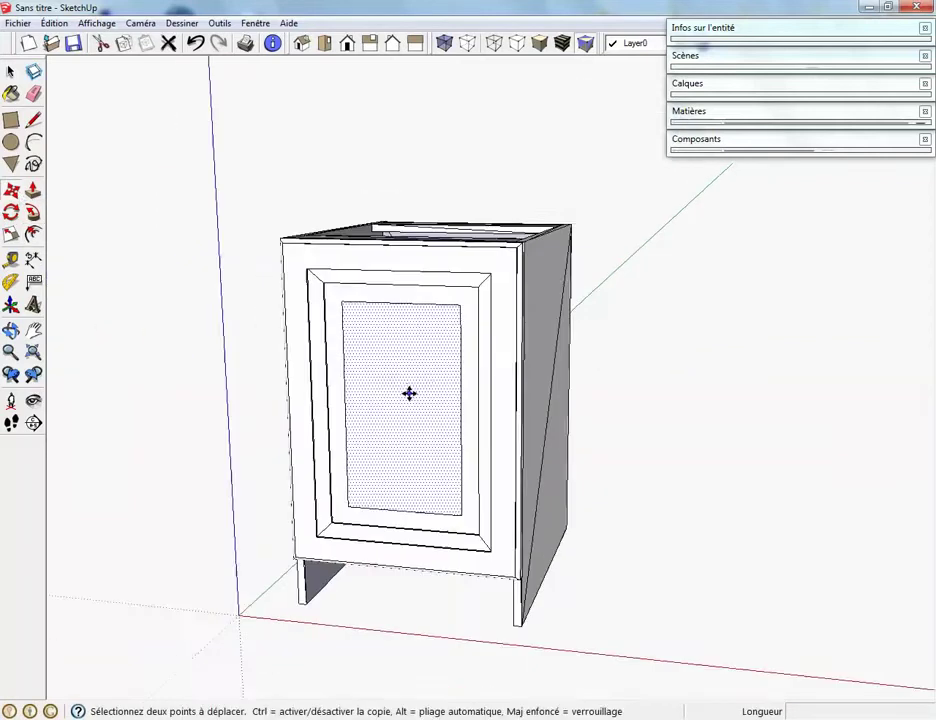
click(409, 394)
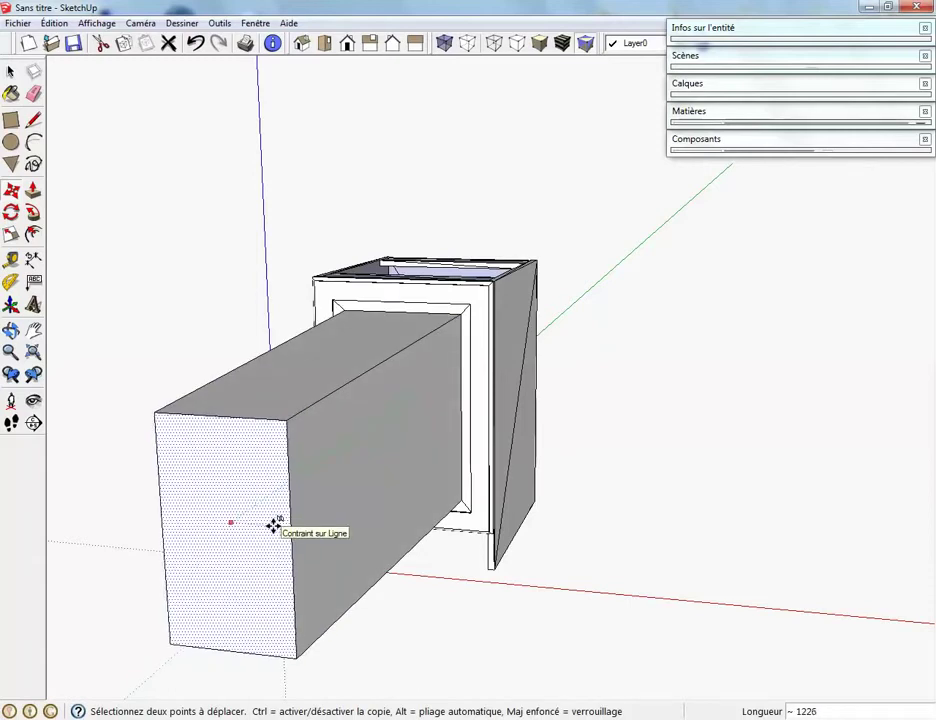
key(Escape)
scroll(388, 433, up, 4)
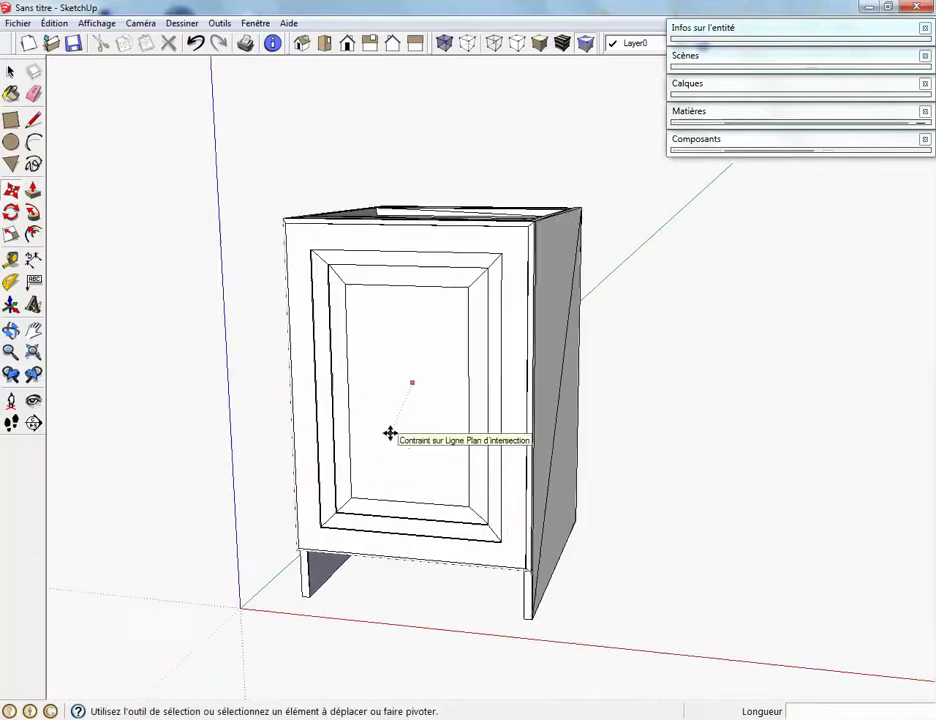
scroll(389, 414, up, 3)
- Pull the door's innermost panel face outward by 12
key(space)
key(p)
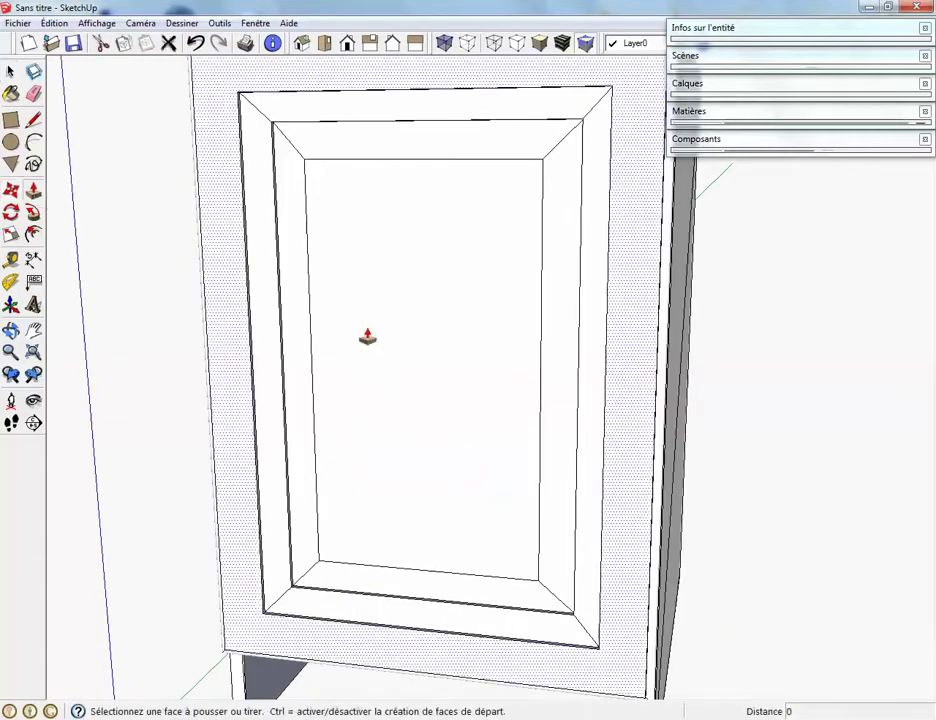
click(420, 347)
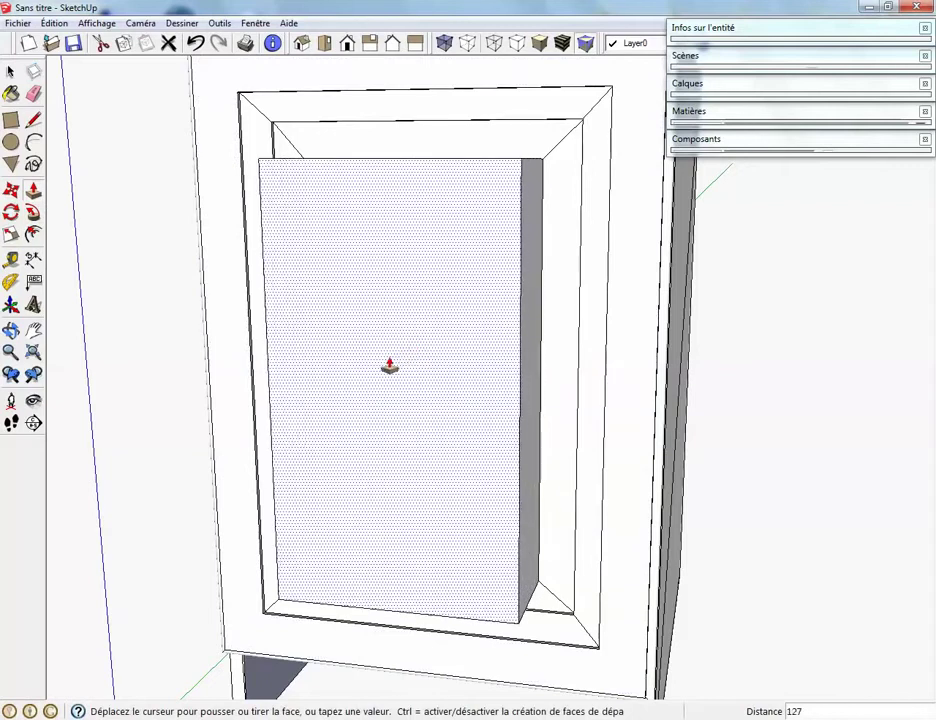
key(Escape)
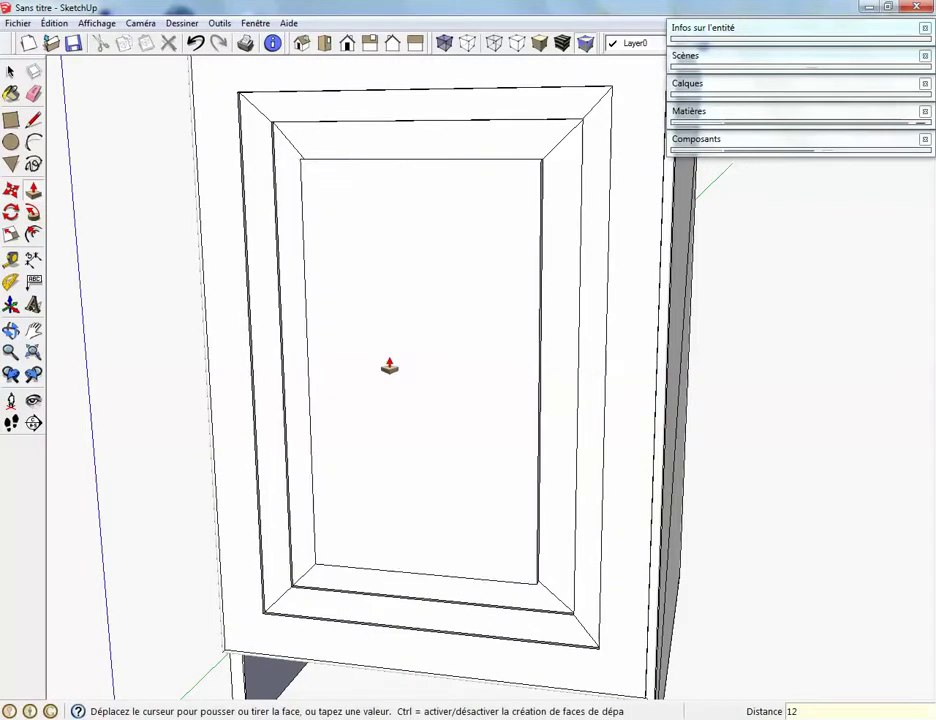
- Draw a radius 6 arc across the front corner on the upper side face of the raised panel as a rounding profile
middle_drag(508, 184, 539, 371)
scroll(581, 295, up, 6)
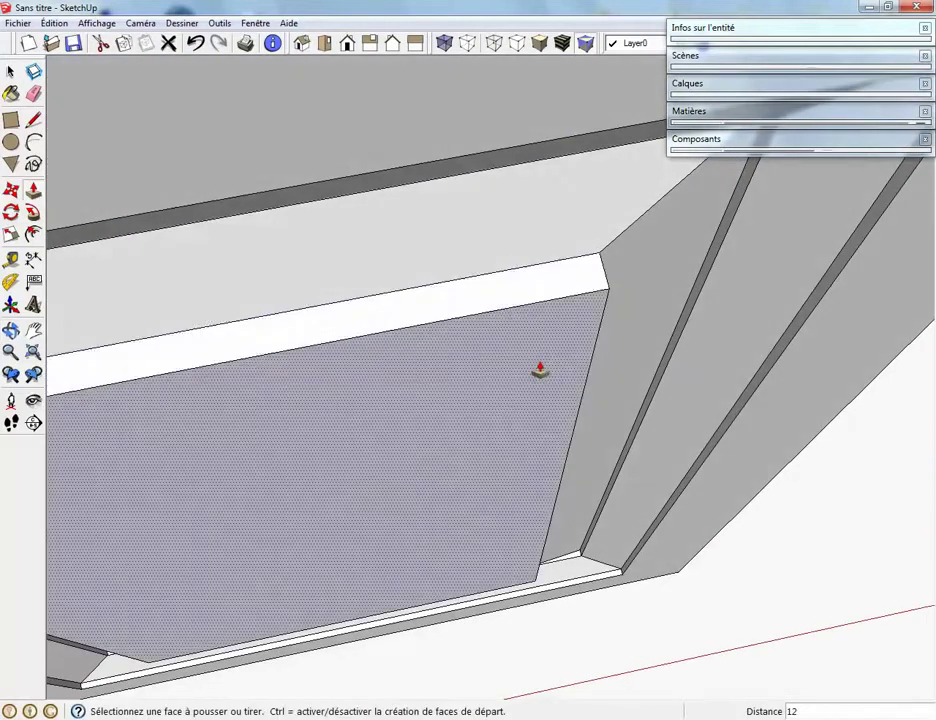
key(a)
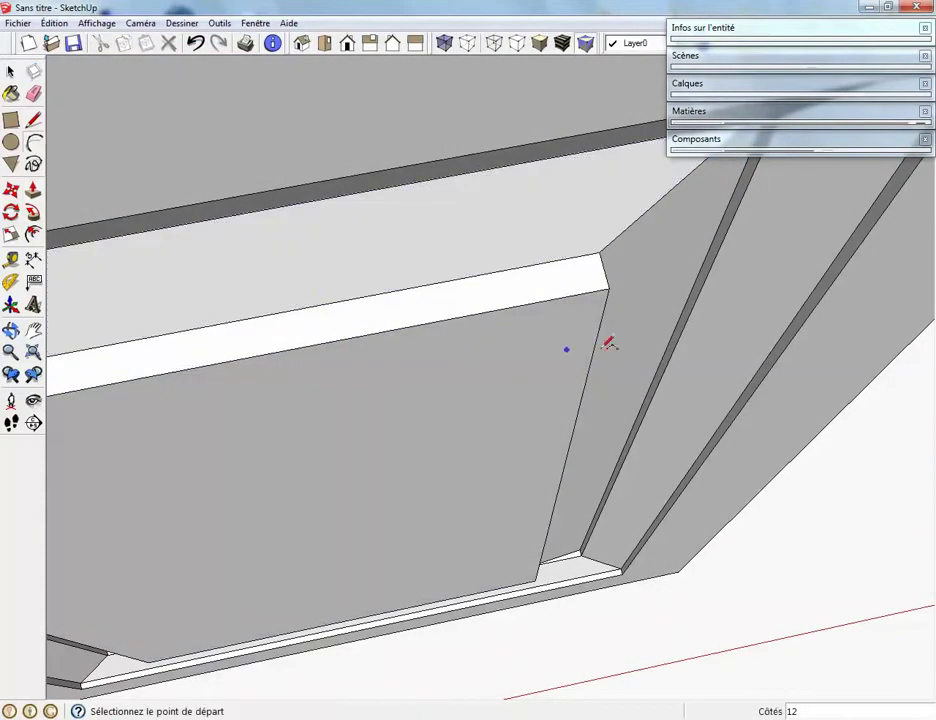
click(604, 271)
click(589, 292)
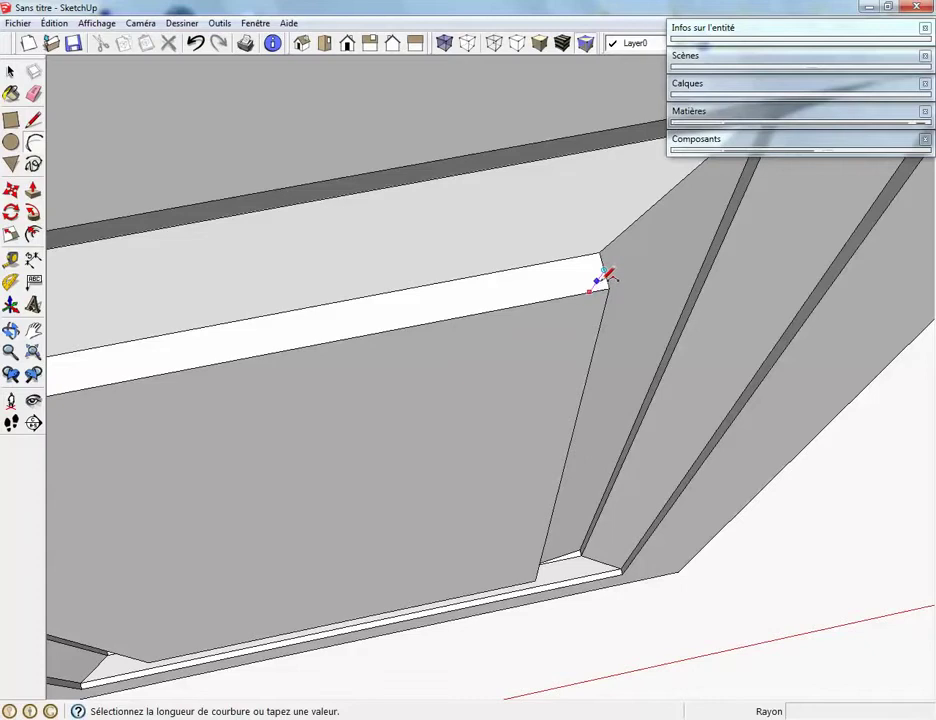
scroll(610, 277, up, 3)
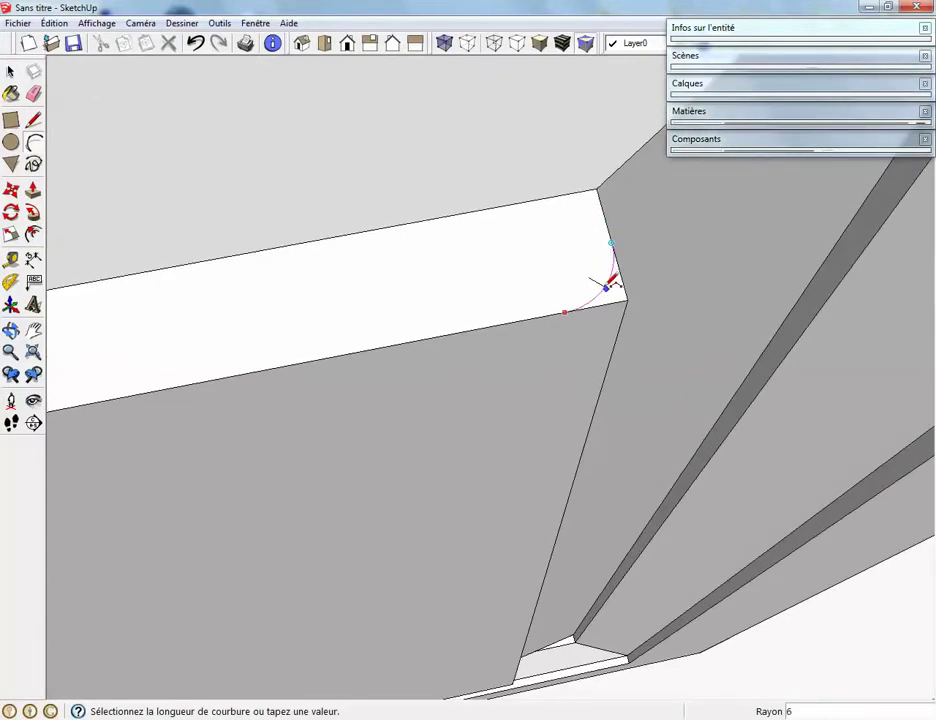
click(610, 283)
key(space)
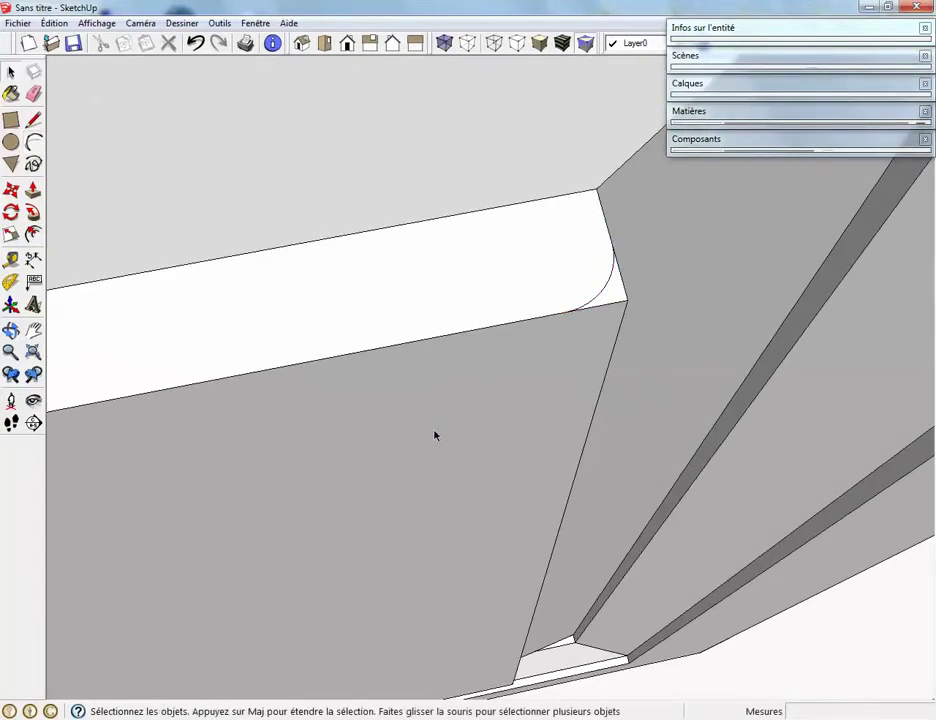
- Sweep the small corner profile around the raised panel's front face with Follow Me to round its edges
click(246, 378)
click(36, 215)
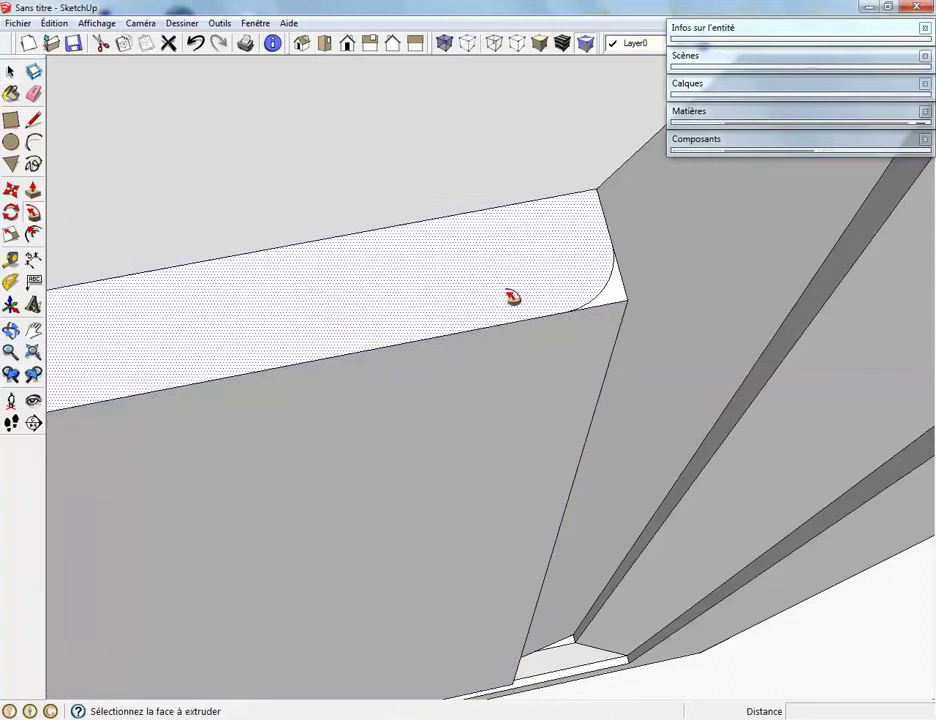
click(606, 299)
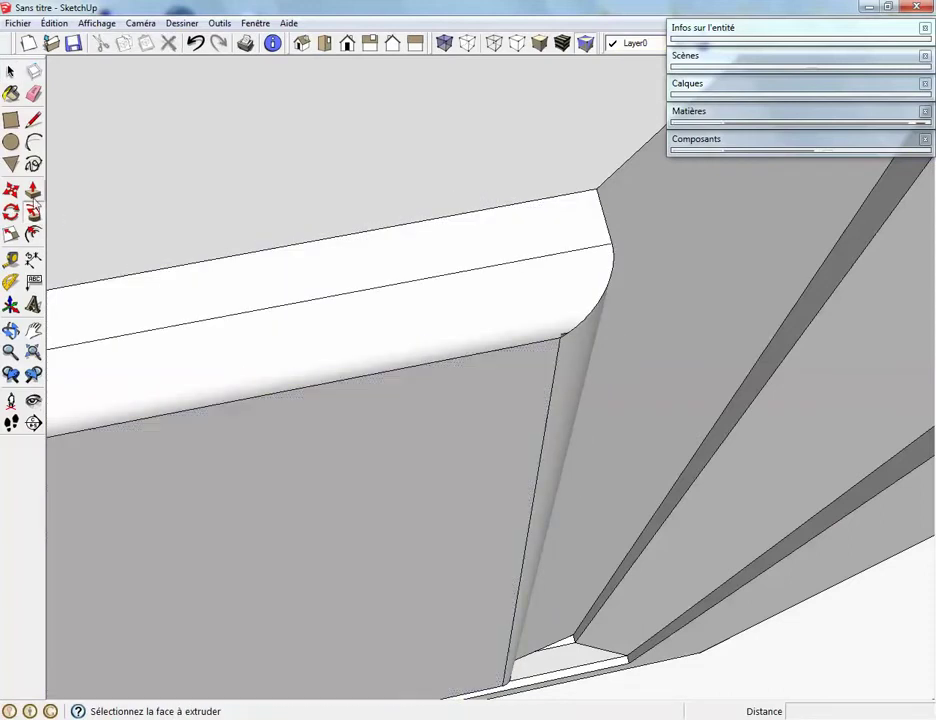
- Pull the raised panel's front face outward by 3 within its rounded border
key(p)
click(321, 546)
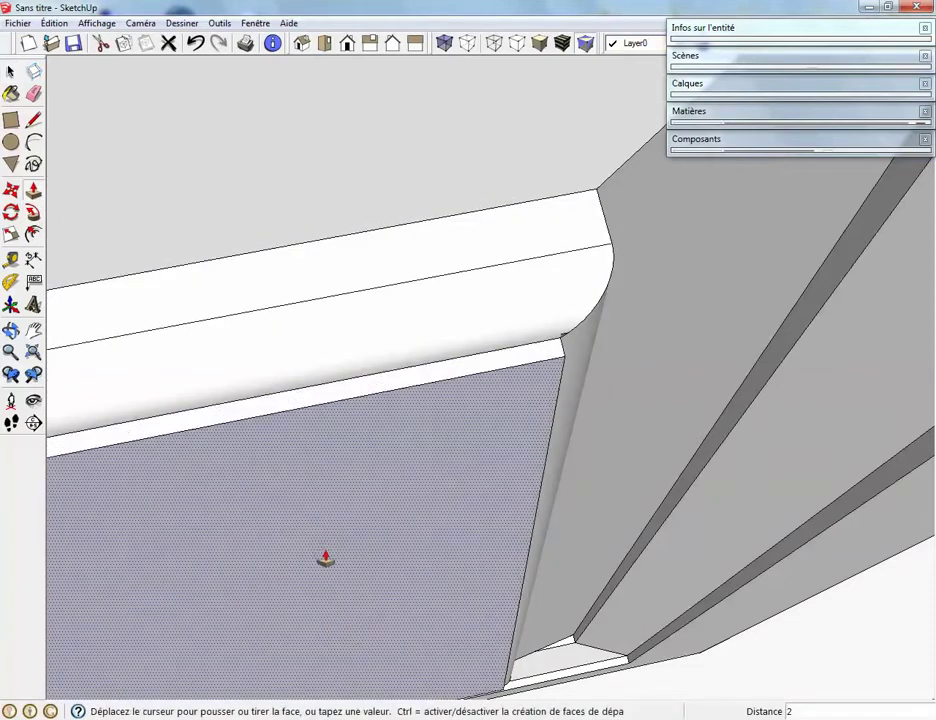
text(3)
key(Return)
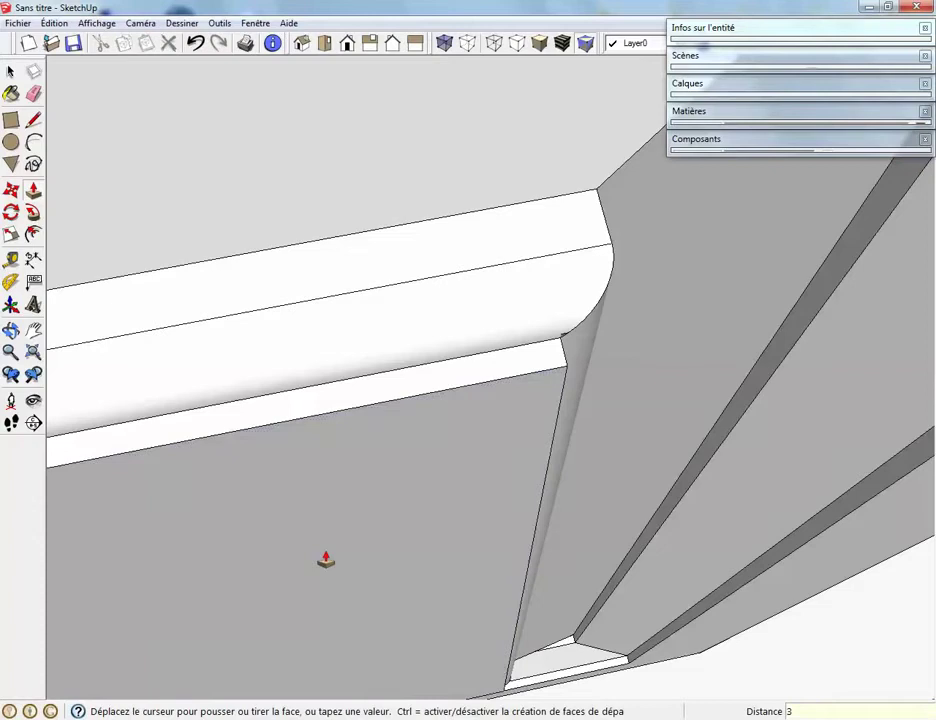
scroll(325, 560, down, 5)
middle_drag(324, 560, 302, 395)
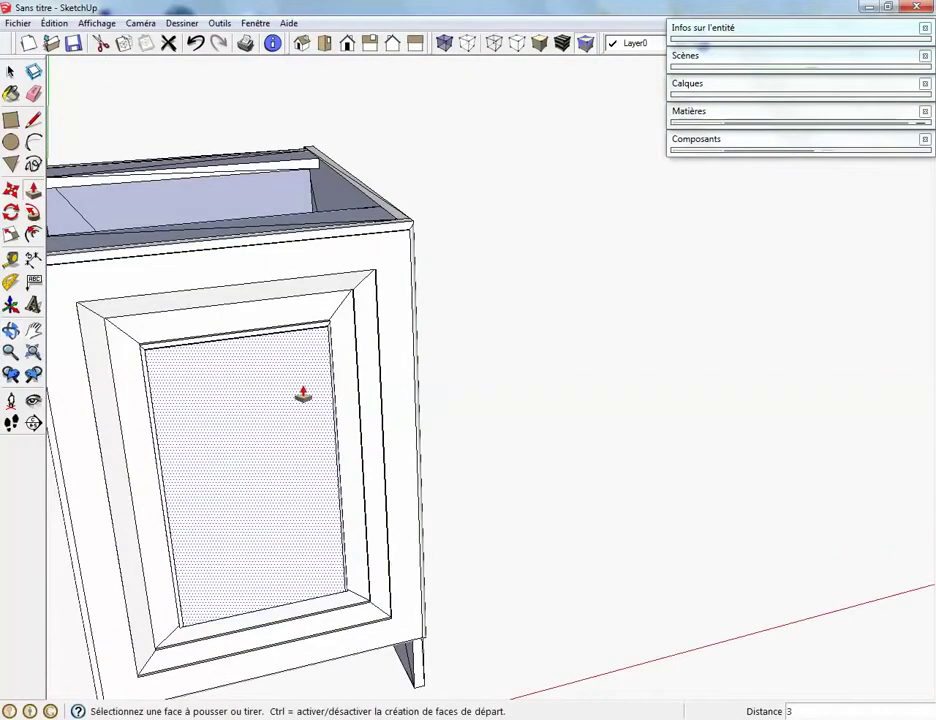
shift+middle_drag(215, 466, 531, 453)
key(space)
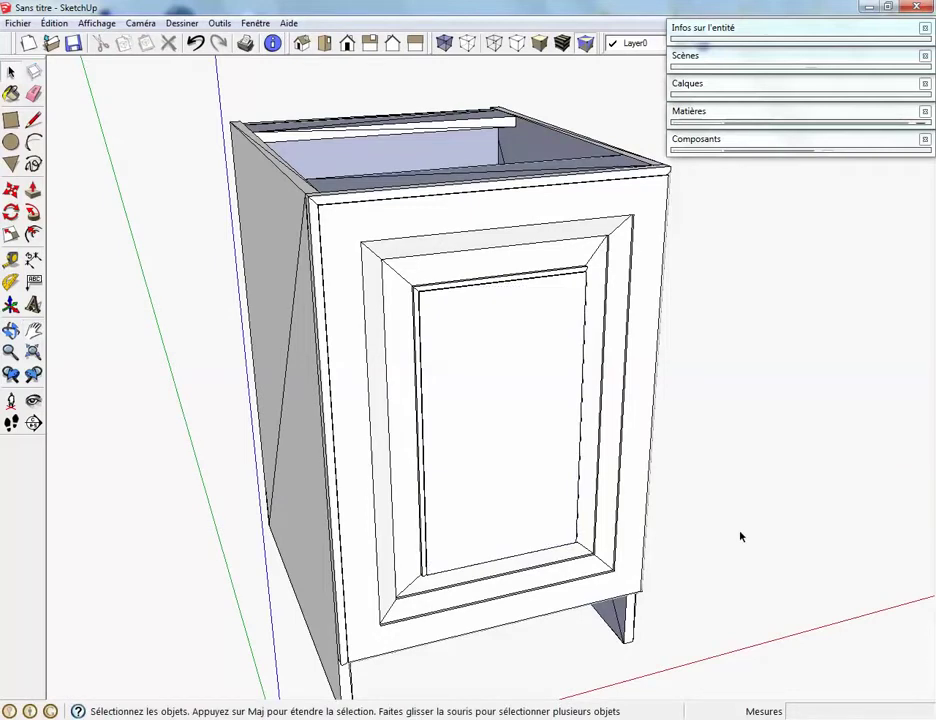
- Make the complete moulded door geometry a component named "porte"
middle_drag(664, 491, 356, 393)
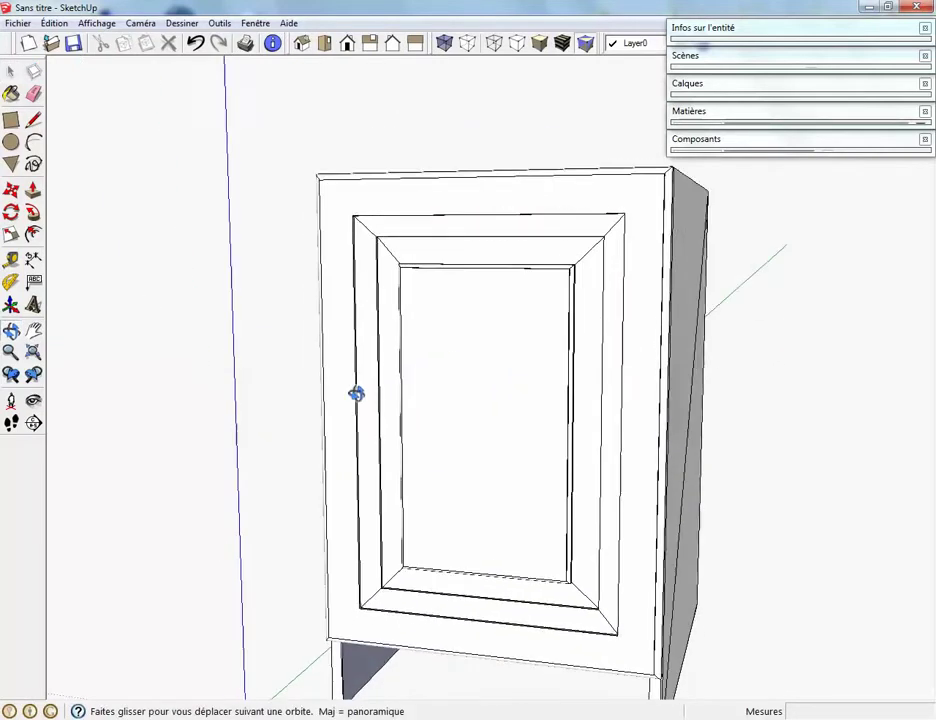
middle_drag(683, 424, 553, 484)
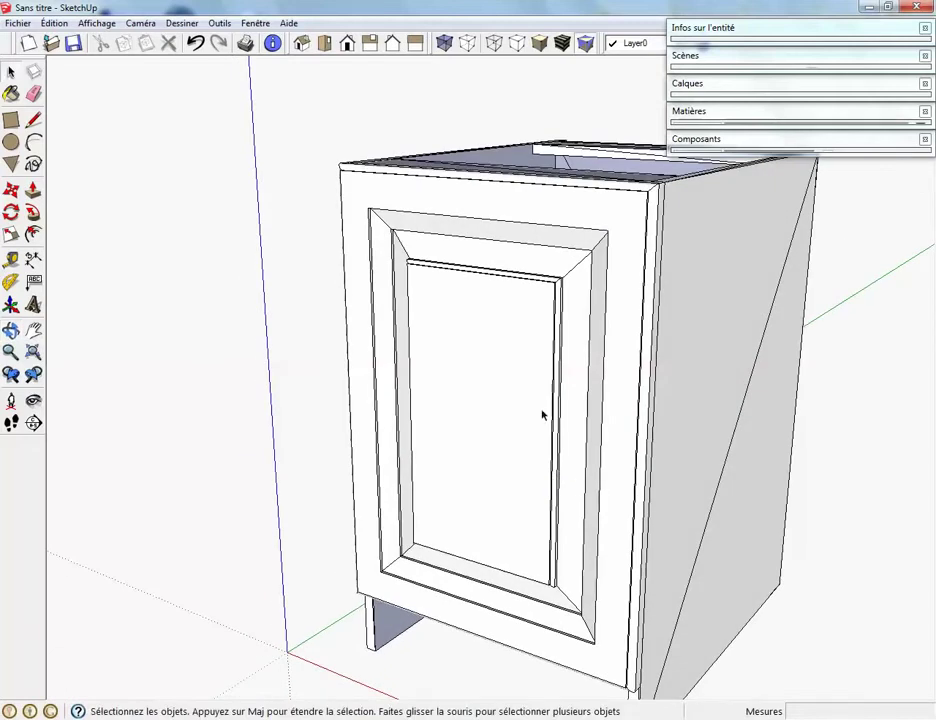
click(651, 232)
right_click(651, 232)
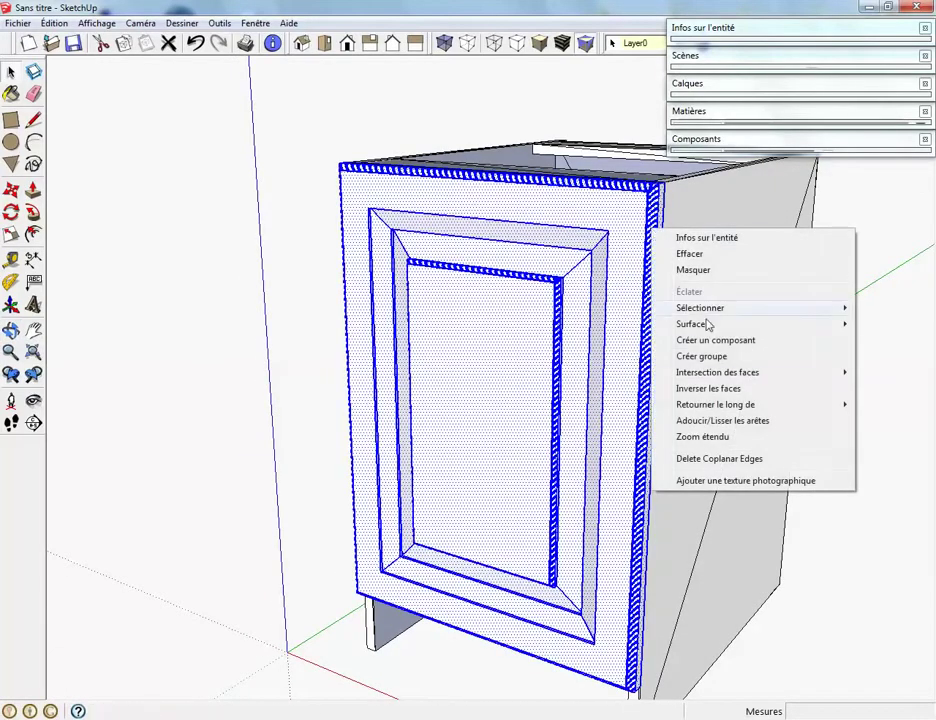
click(712, 340)
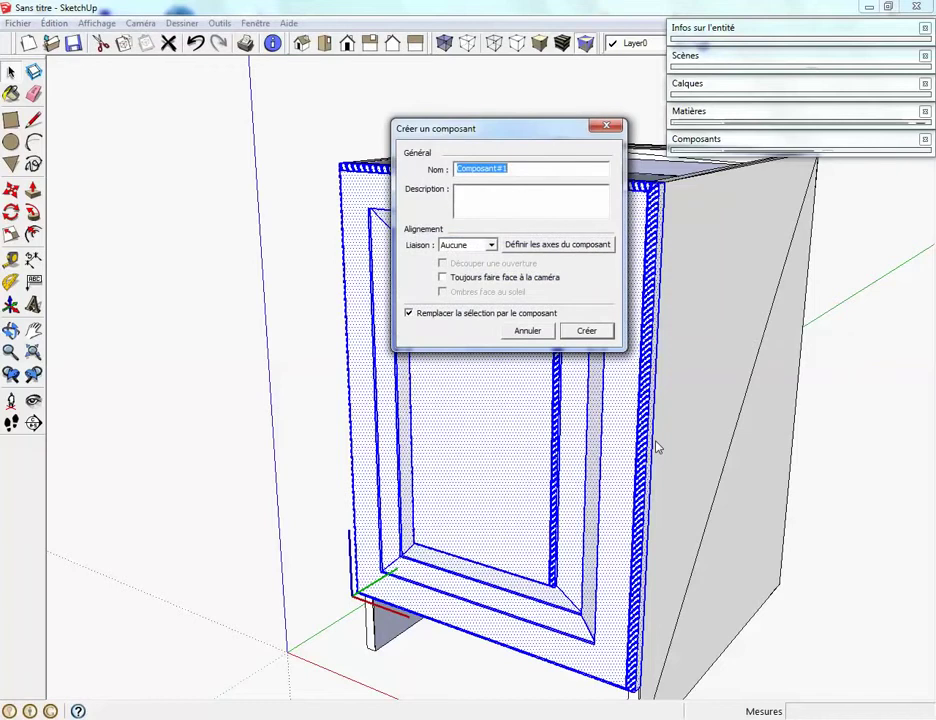
text(porte)
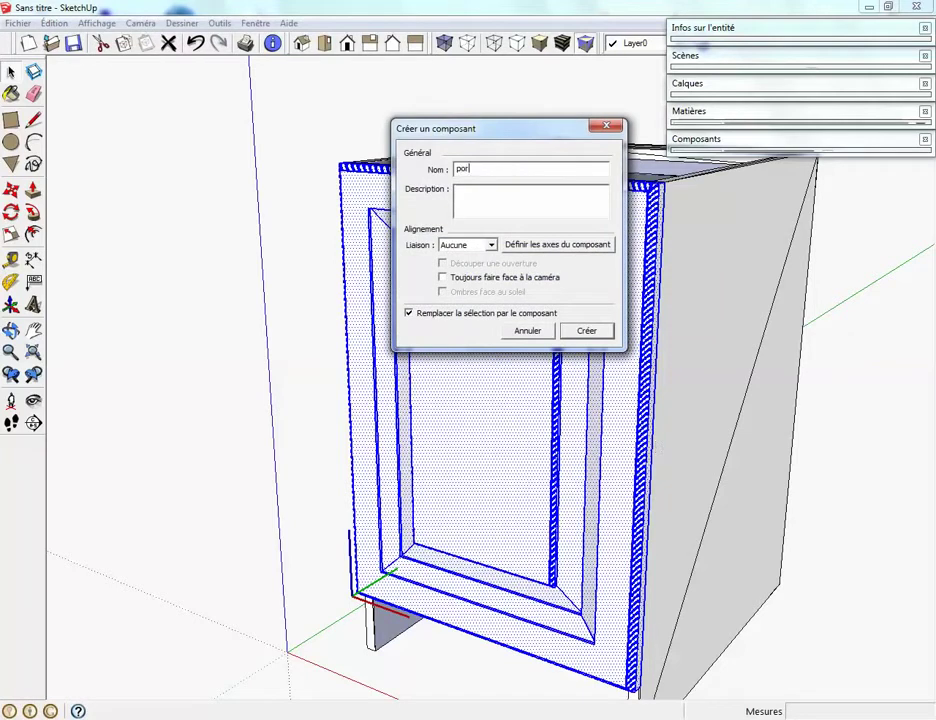
click(586, 331)
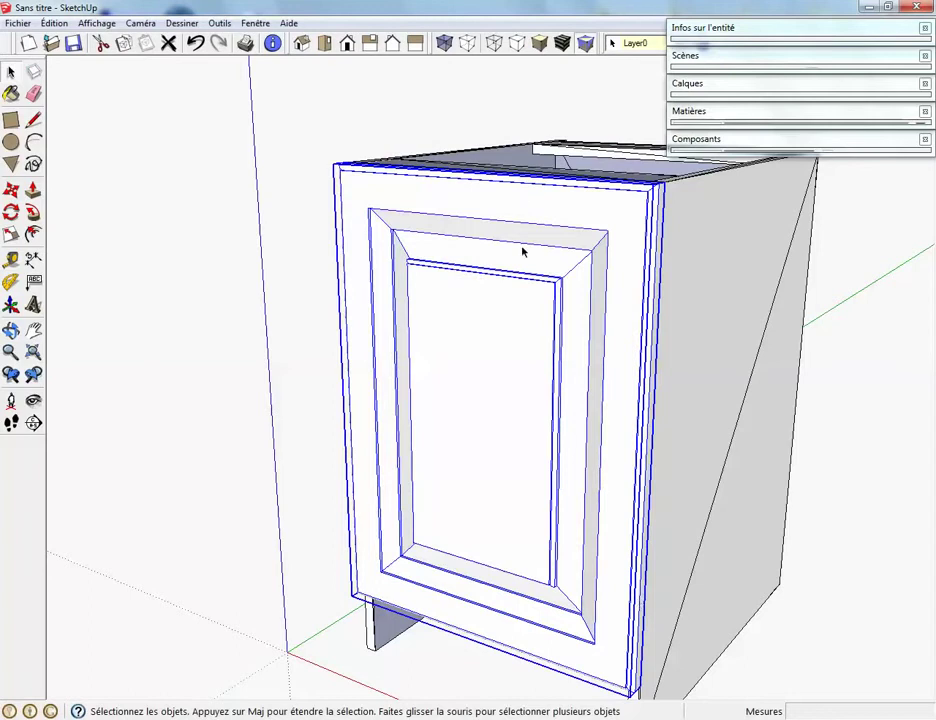
- Paint the door component with the wood material Bois_bambou_moyen
scroll(522, 252, down, 2)
click(762, 113)
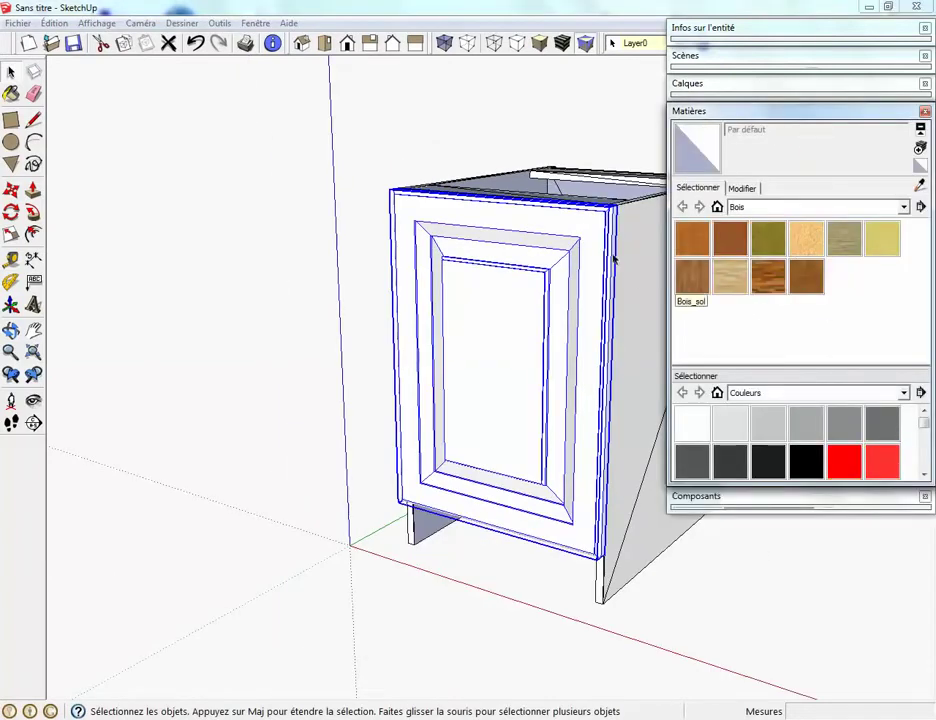
click(730, 238)
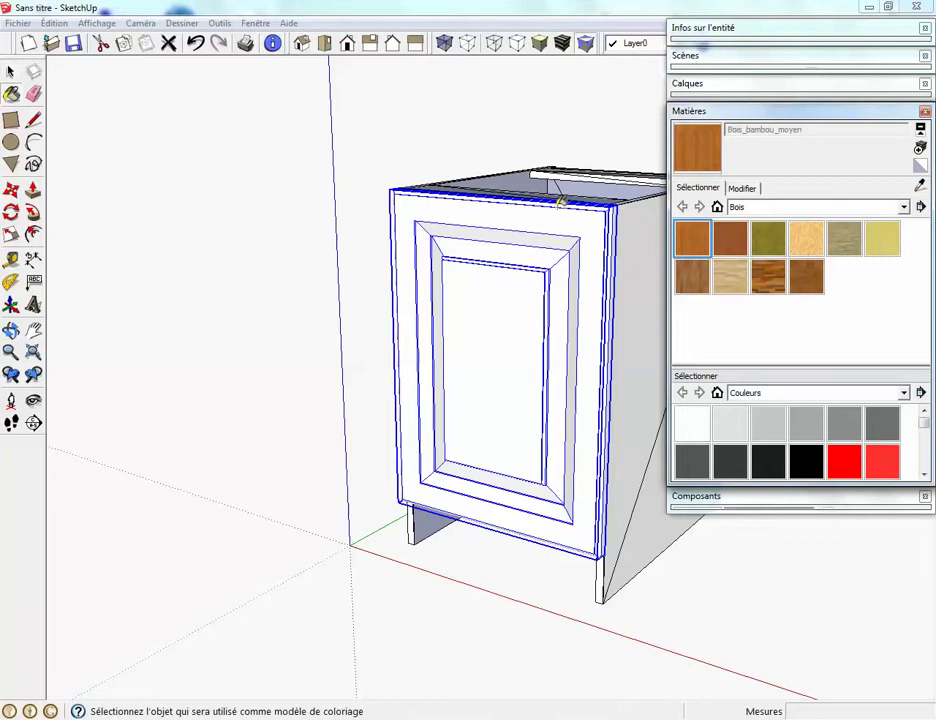
click(535, 246)
- Open the door component for editing and paint its right and top outer edges with black Couleur_009
click(806, 461)
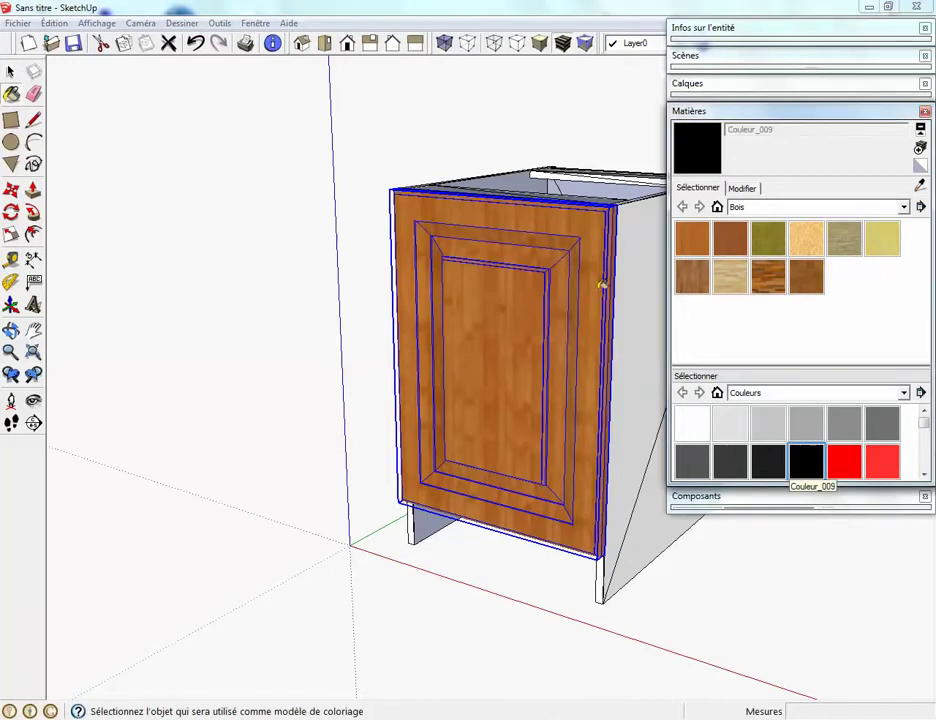
key(space)
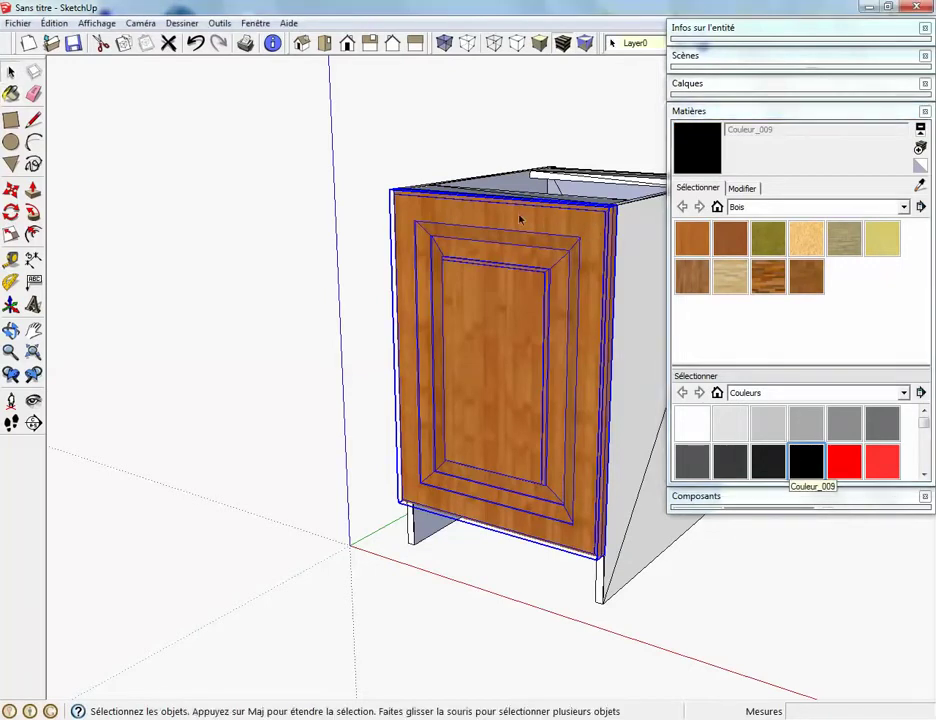
double_click(519, 219)
click(562, 228)
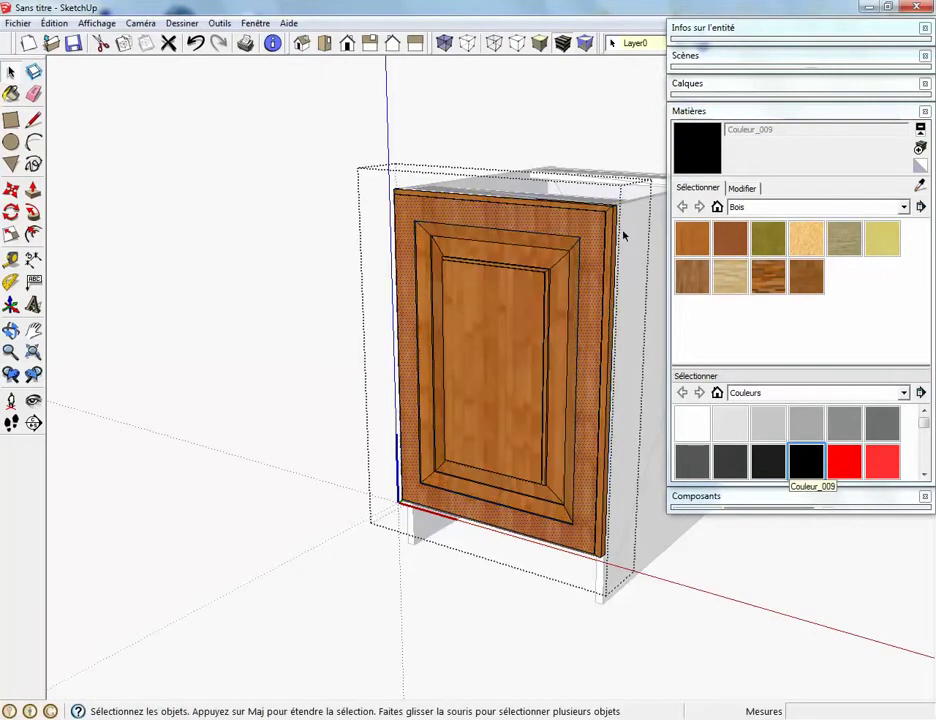
click(802, 464)
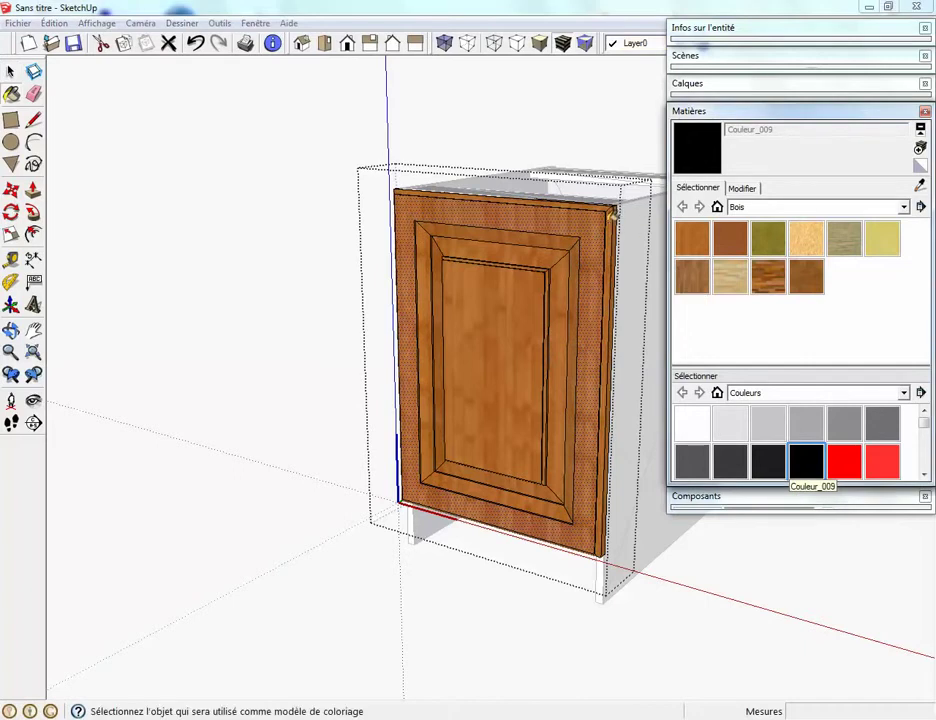
click(600, 296)
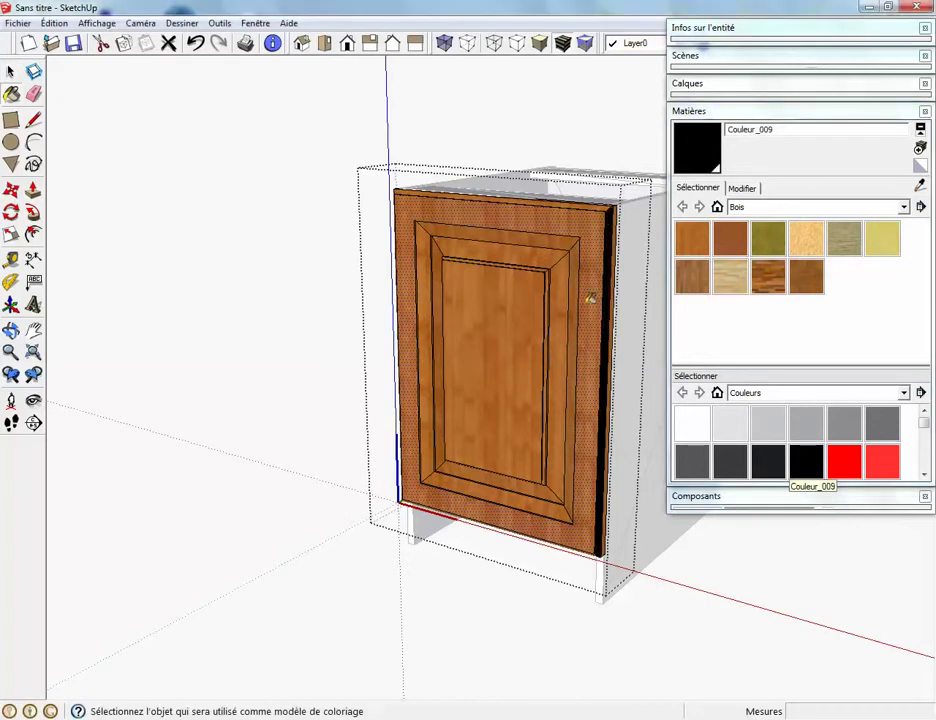
click(590, 200)
- Paint the four sides of the moulding between the door frame and the recess with black Couleur_009
click(522, 237)
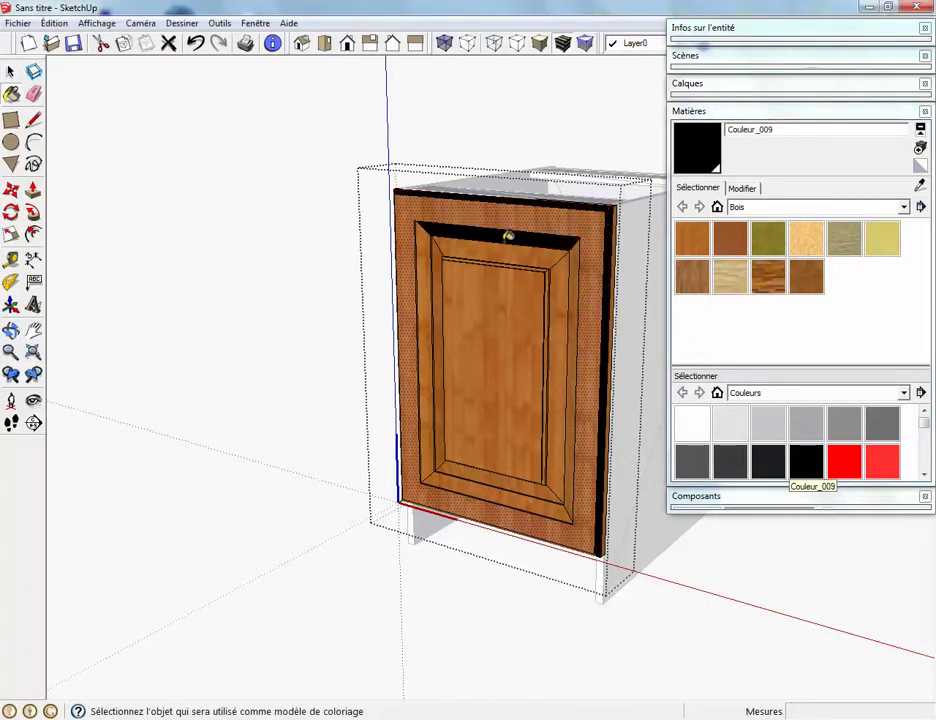
click(424, 250)
click(578, 292)
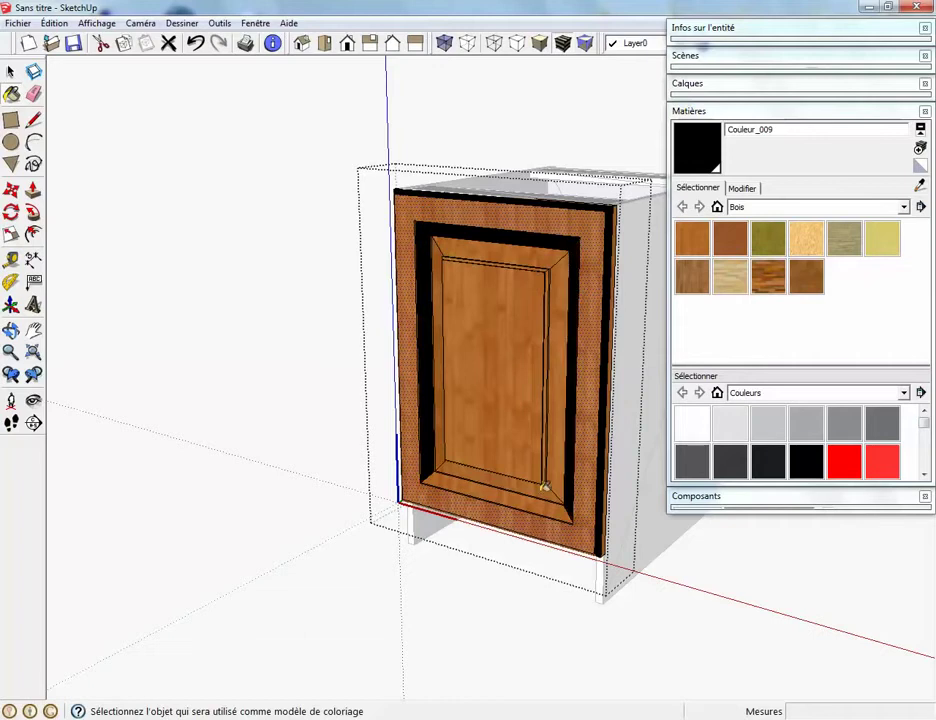
click(489, 478)
- Paint the door's remaining left and bottom outer edges and the narrow border around the raised panel with Couleur_009
middle_drag(414, 420, 468, 331)
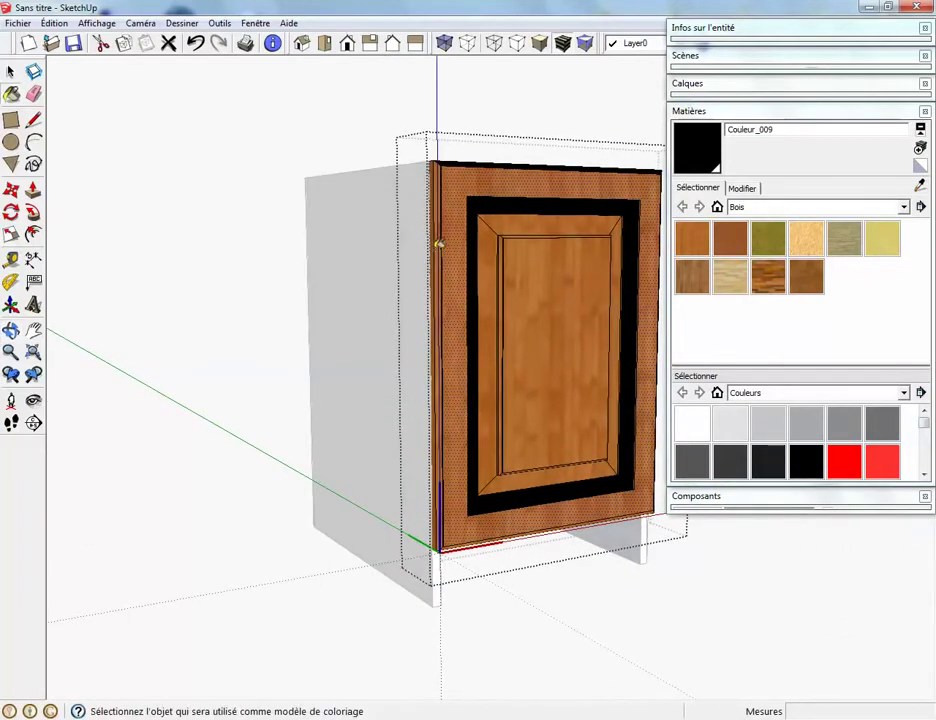
middle_drag(374, 411, 472, 382)
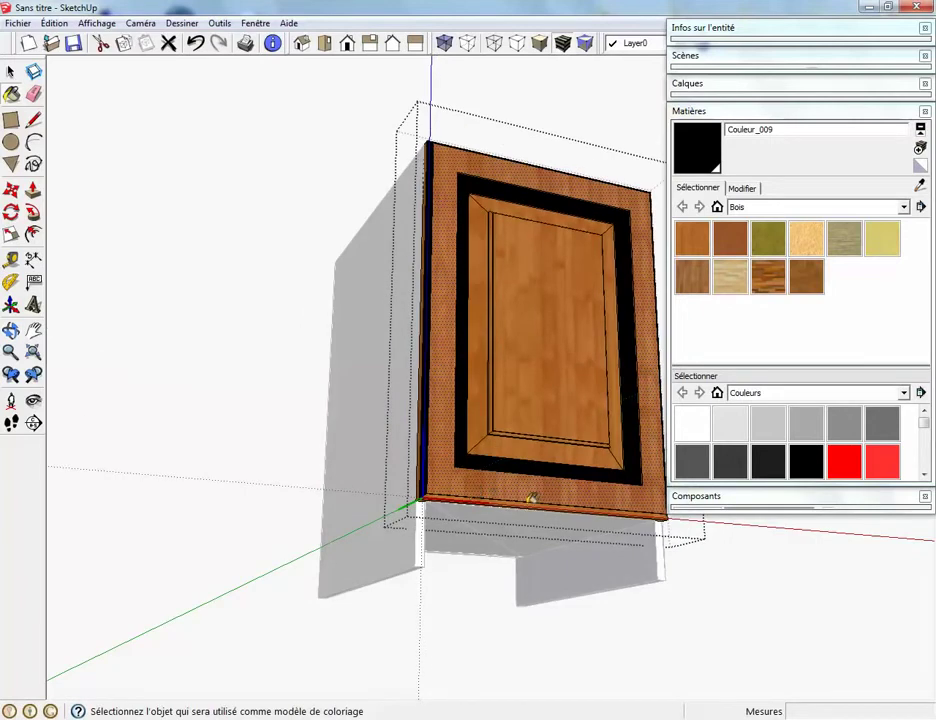
scroll(533, 497, up, 4)
scroll(500, 482, down, 2)
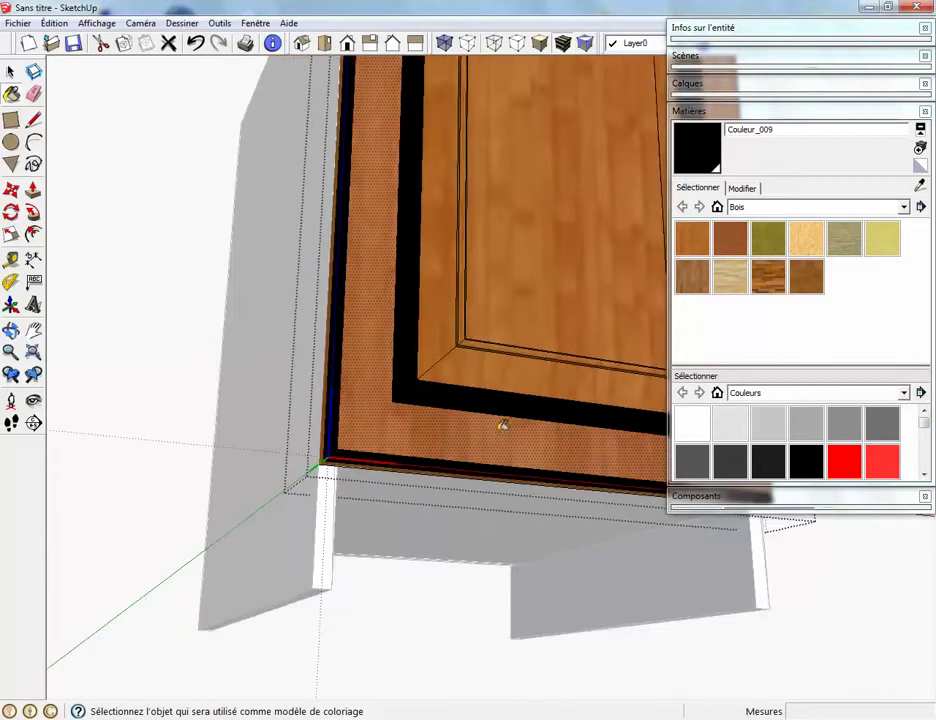
scroll(502, 425, down, 3)
scroll(501, 386, up, 5)
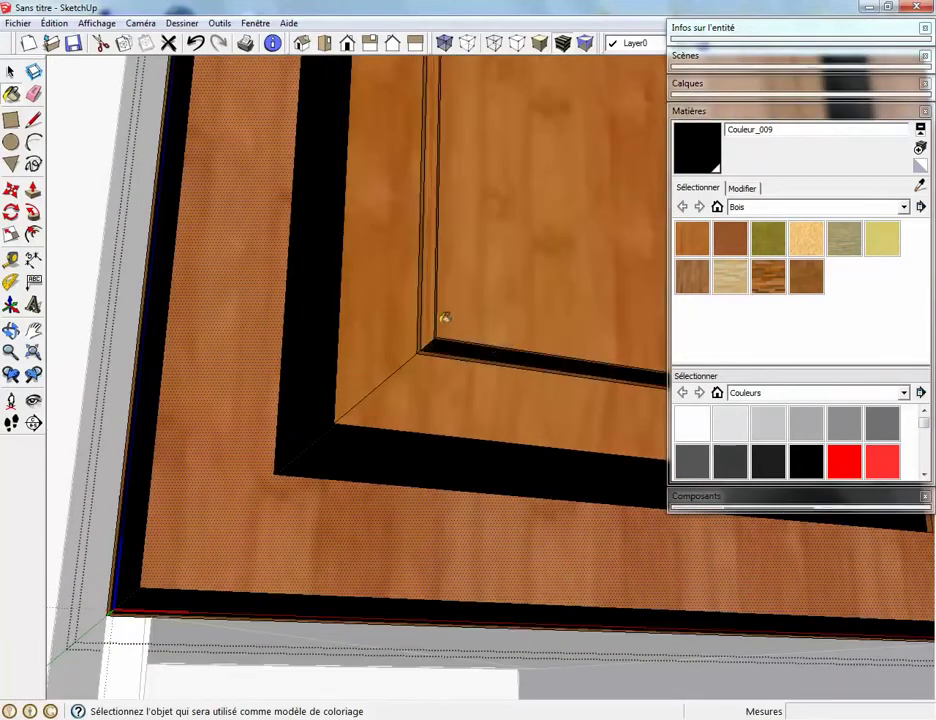
scroll(443, 318, down, 6)
mouse_move(489, 240)
middle_down()
mouse_move(353, 436)
mouse_move(347, 427)
middle_up()
scroll(445, 334, up, 6)
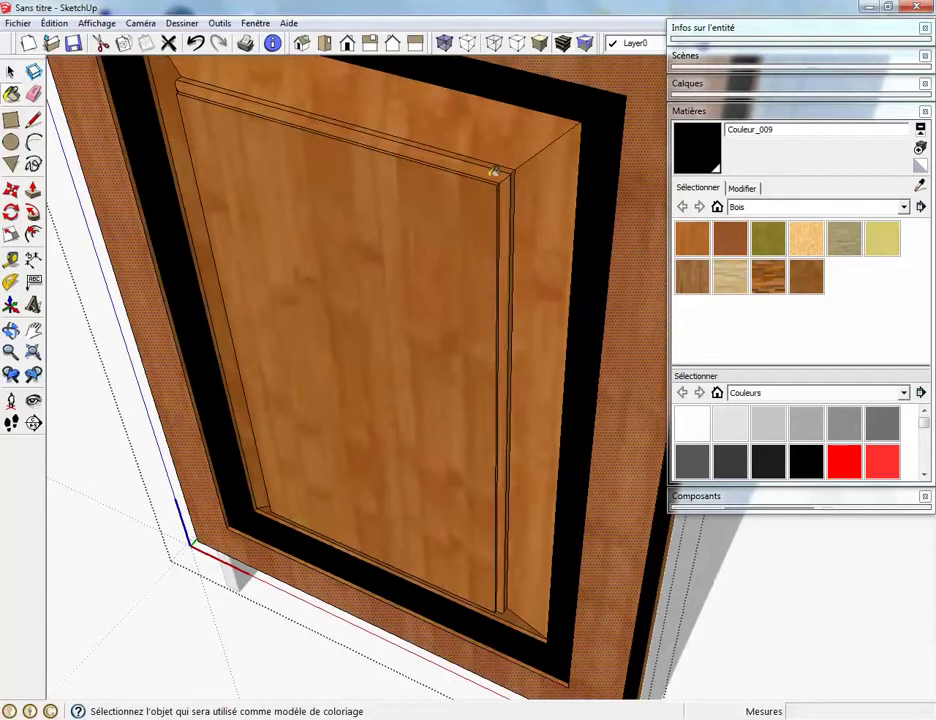
- Paint the four recessed faces around the raised panel with Bois_OSB and finish editing the door component
click(806, 238)
click(510, 137)
click(547, 205)
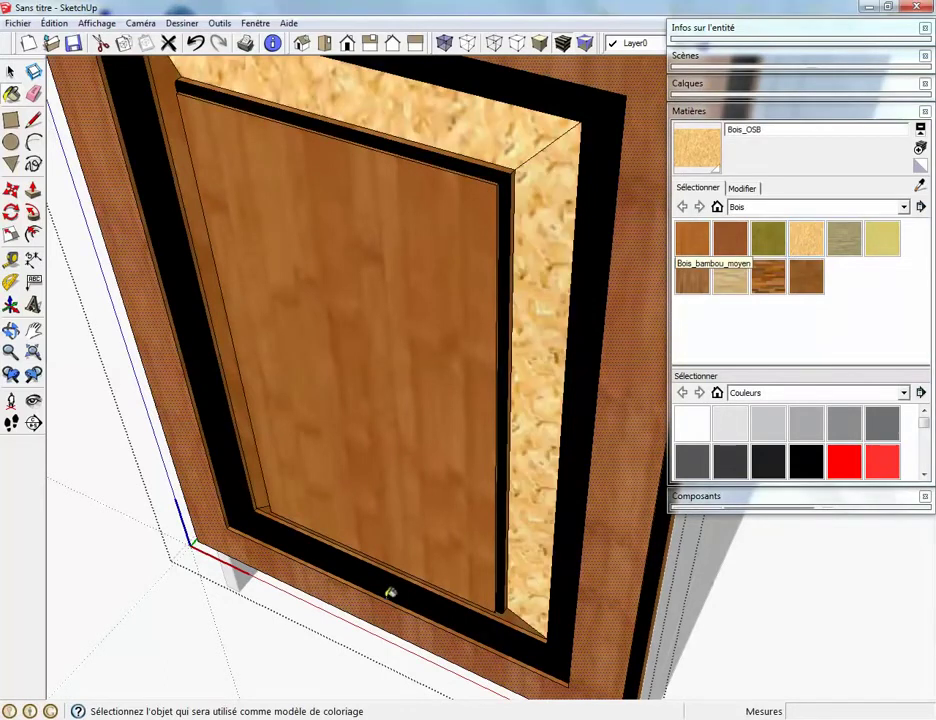
mouse_move(380, 525)
middle_down()
mouse_move(367, 503)
mouse_move(462, 384)
middle_up()
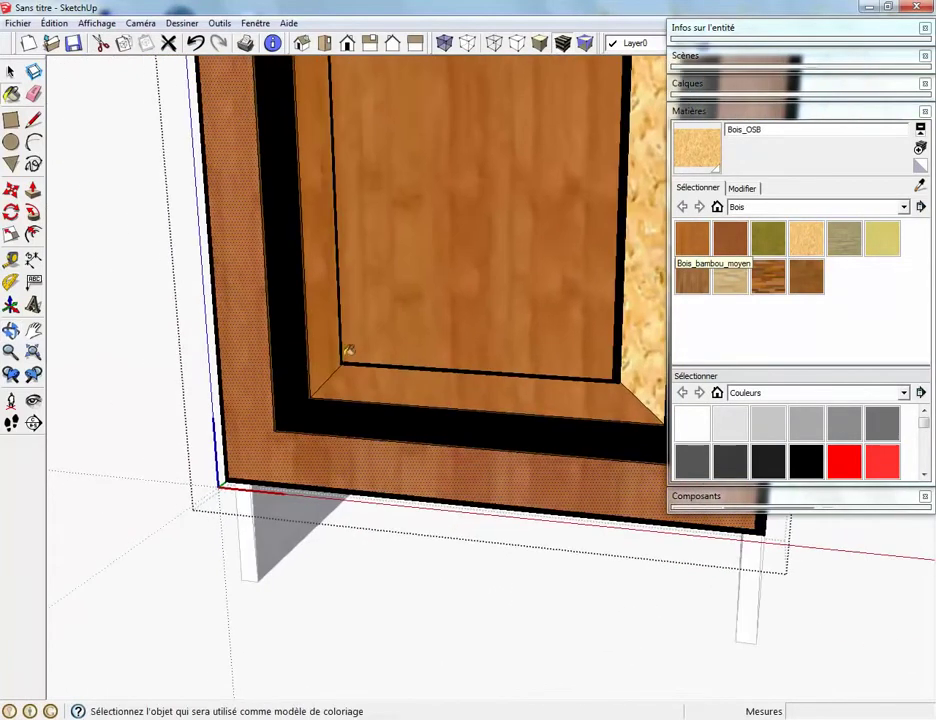
click(345, 355)
click(448, 386)
scroll(448, 386, down, 5)
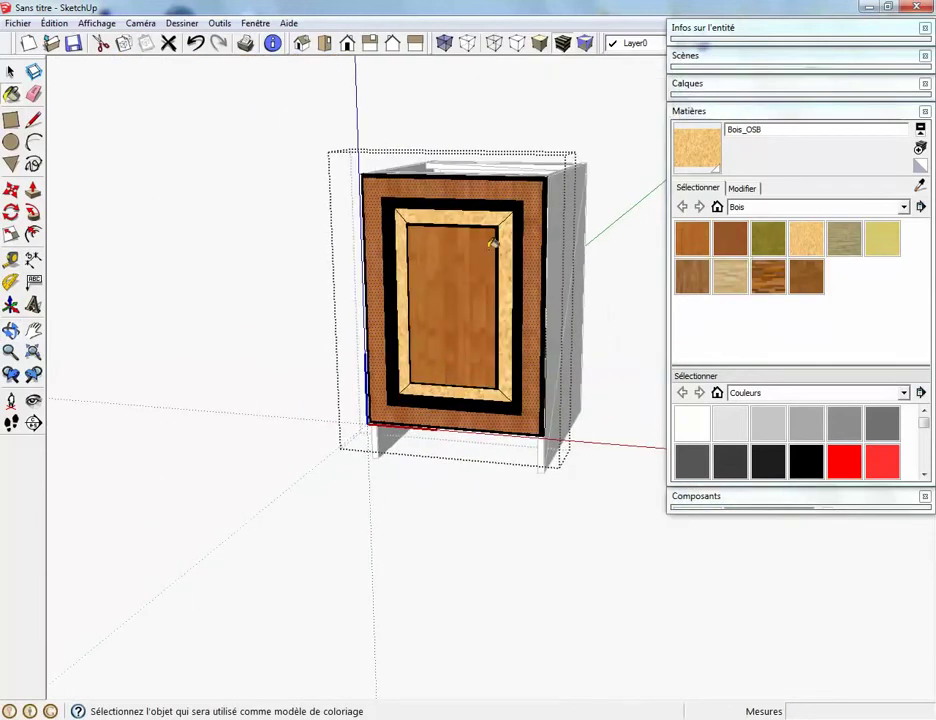
key(space)
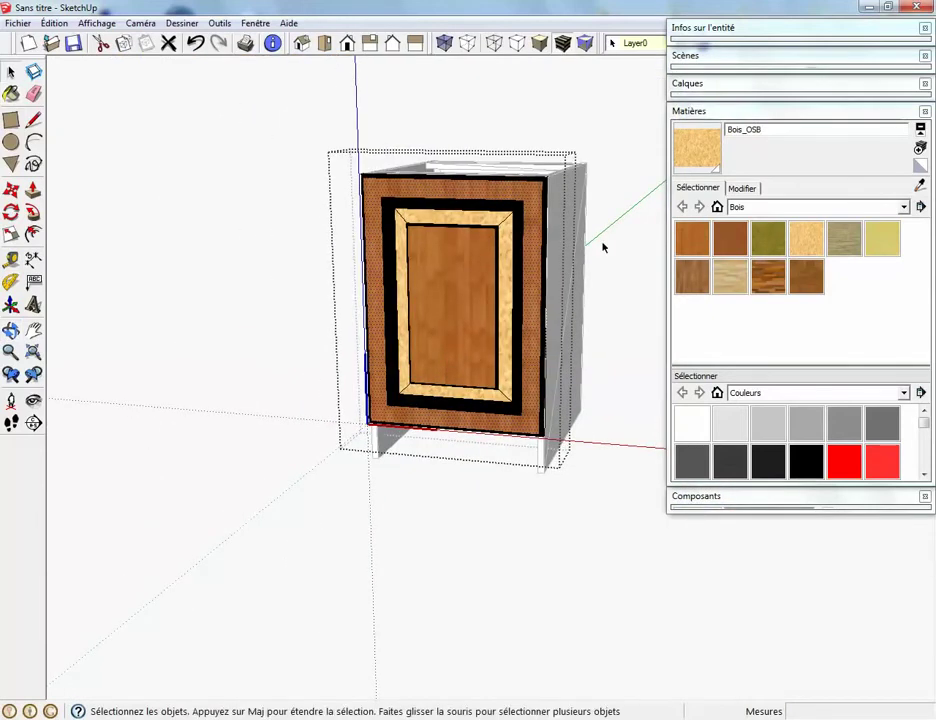
middle_drag(603, 247, 614, 276)
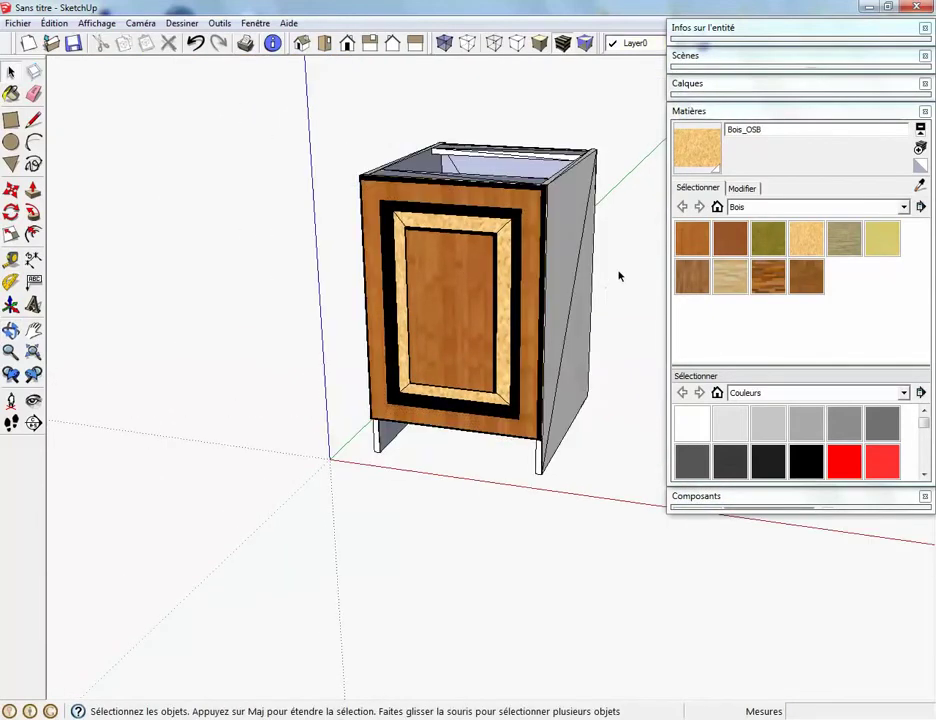
scroll(440, 305, down, 3)
mouse_move(440, 305)
middle_down()
mouse_move(455, 328)
mouse_move(351, 311)
middle_up()
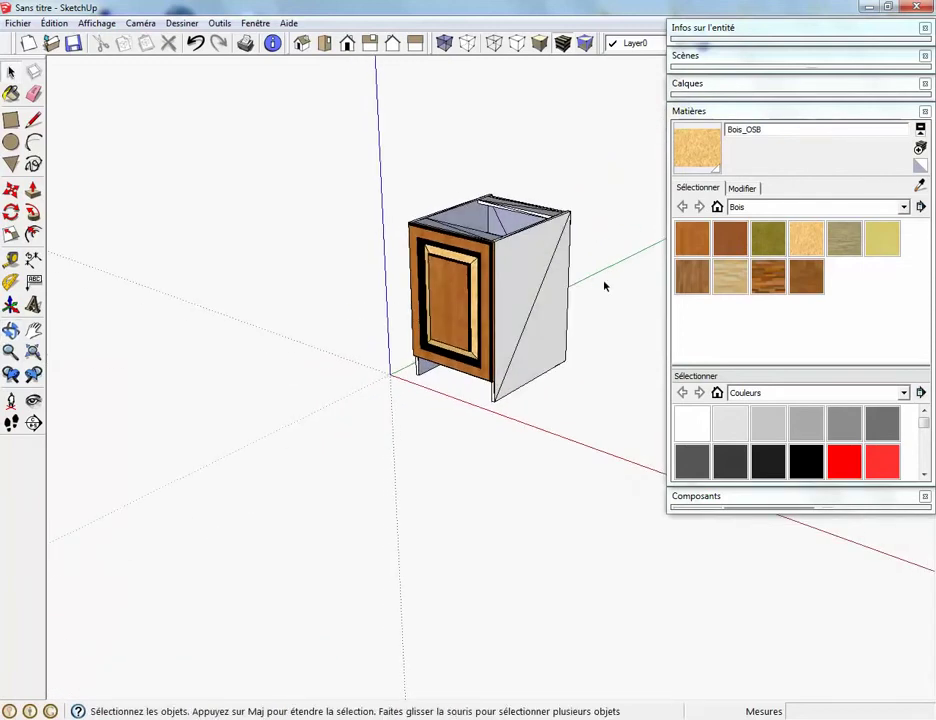
middle_drag(547, 280, 586, 289)
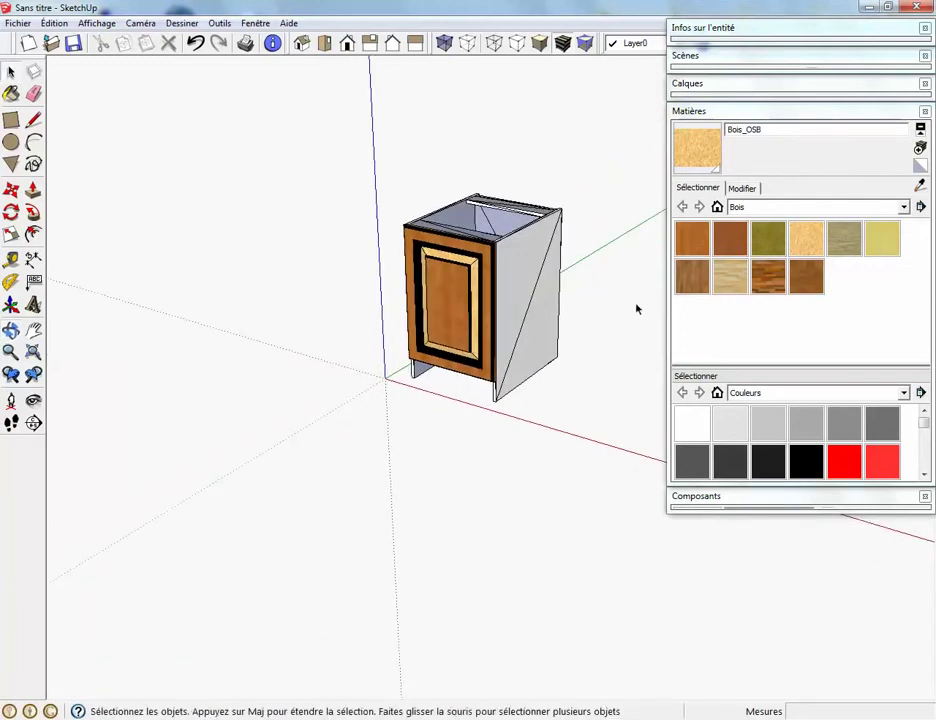
- Try placing another instance of the "porte" component from the components in the model
click(735, 112)
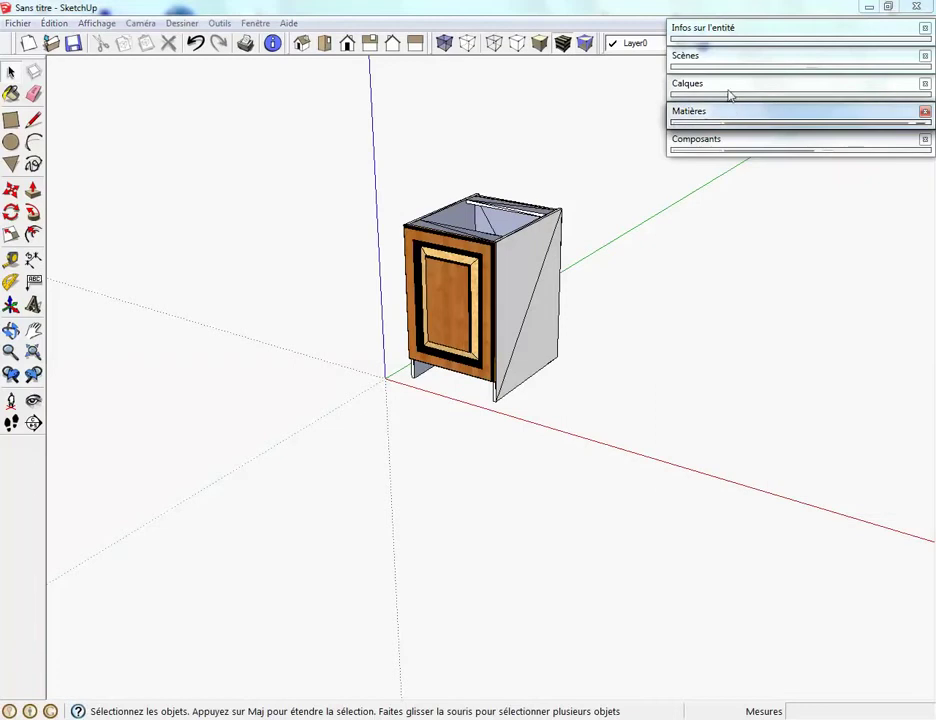
click(752, 139)
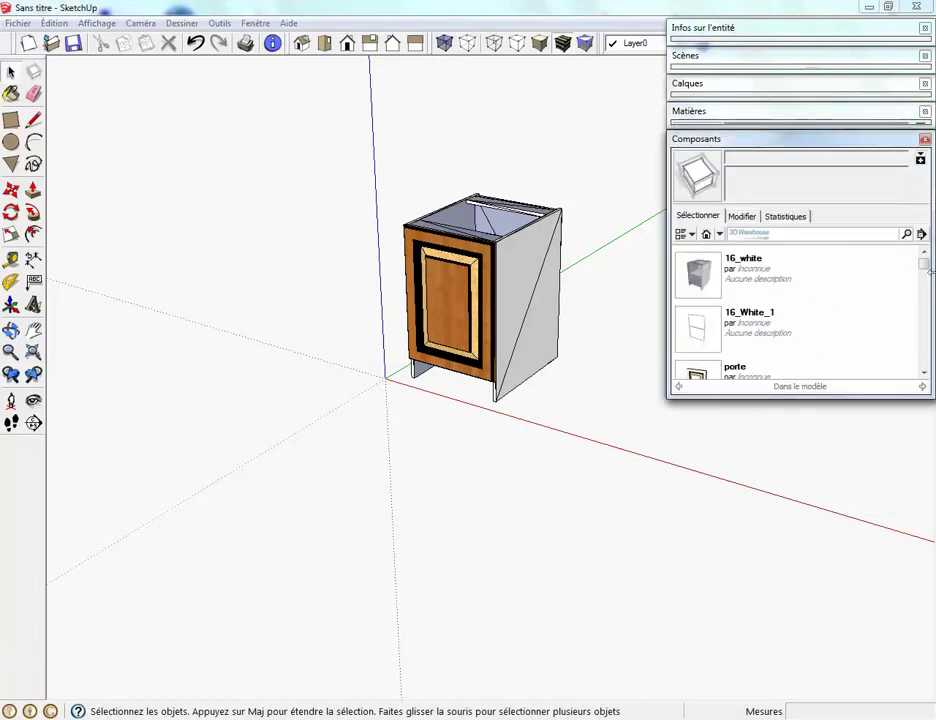
scroll(860, 330, down, 3)
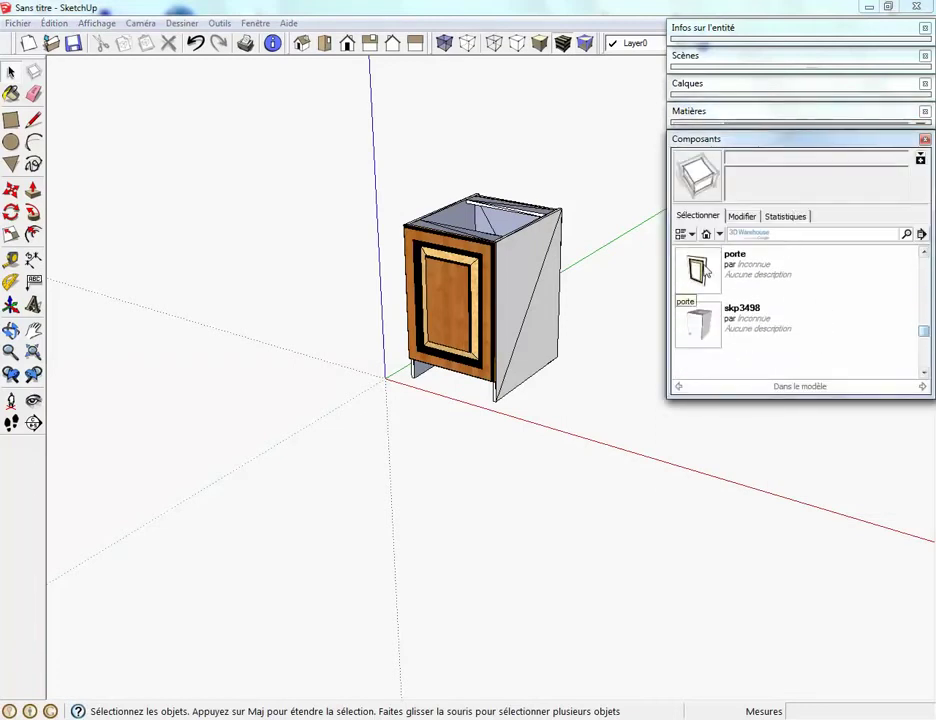
click(760, 268)
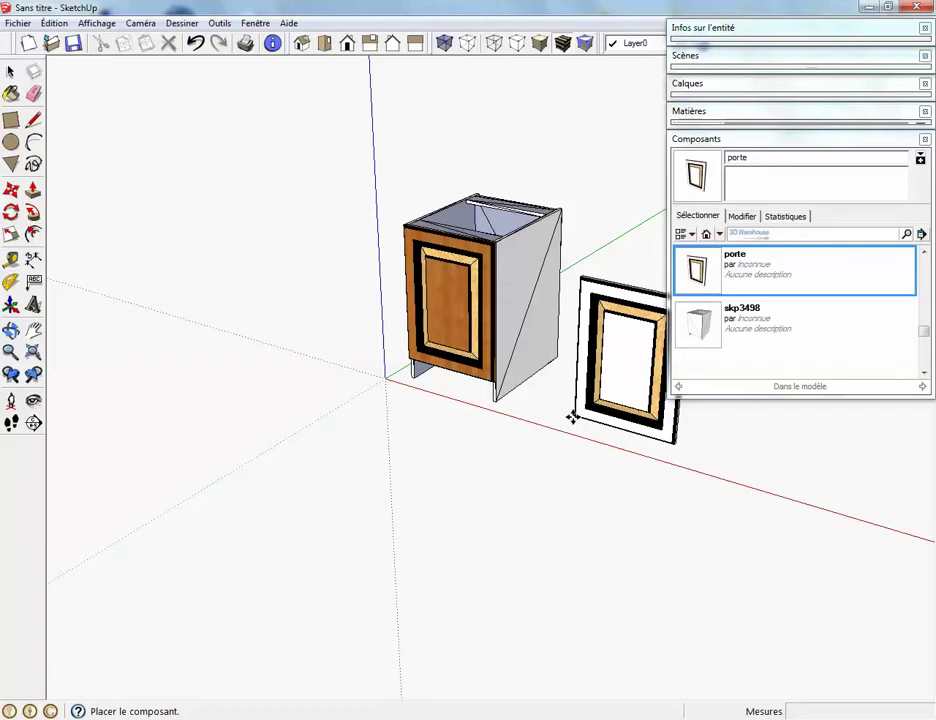
key(Escape)
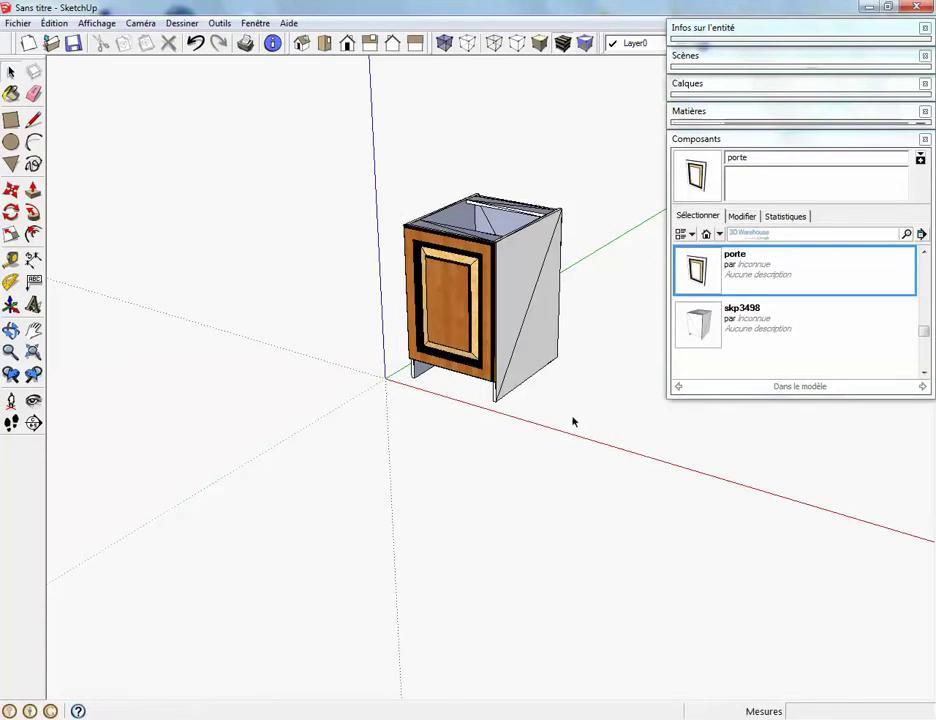
- Try rotating the door open by about 43.9° around its upper-left corner and undo the rotation
scroll(339, 205, up, 5)
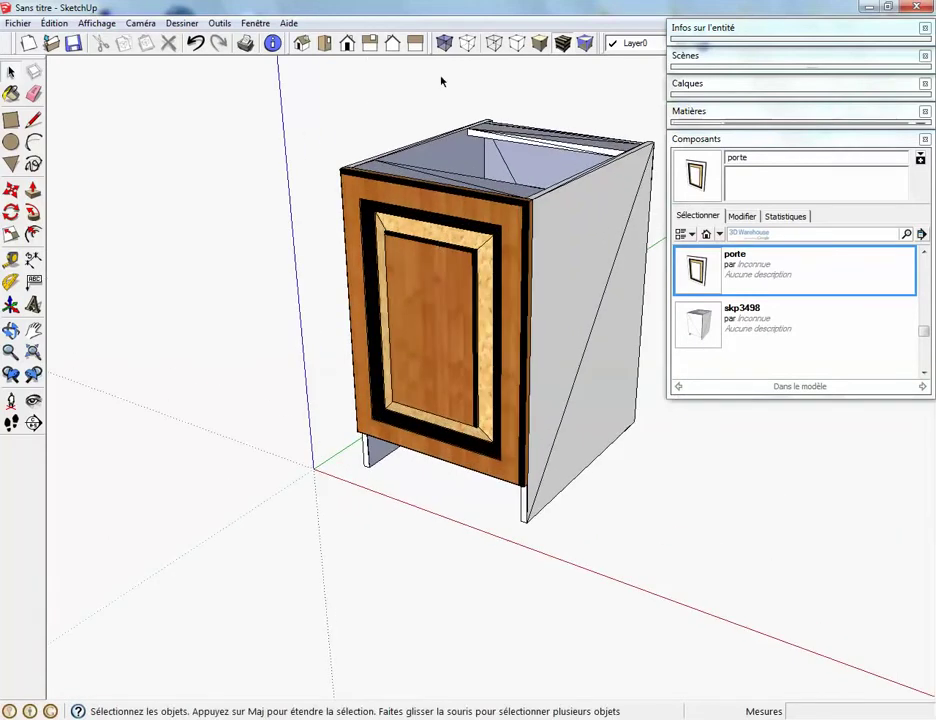
click(10, 212)
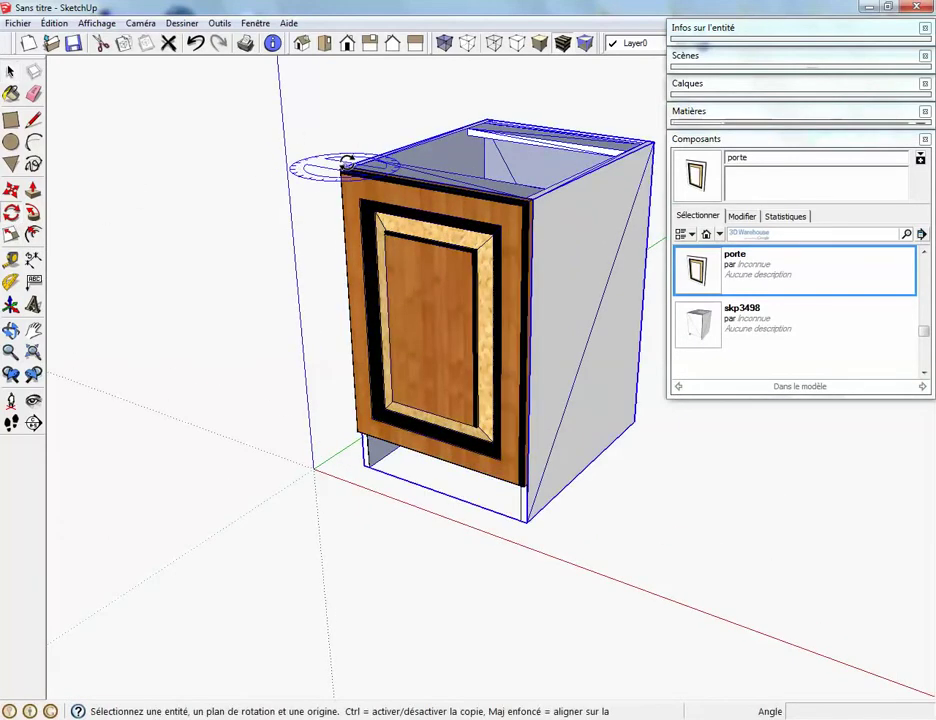
scroll(345, 166, up, 6)
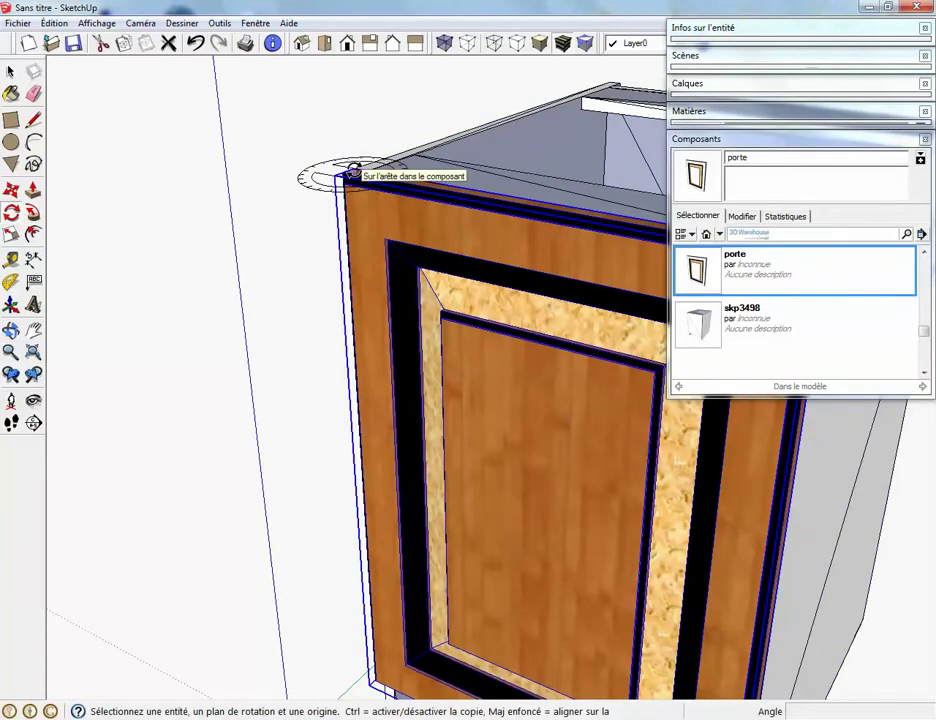
click(352, 172)
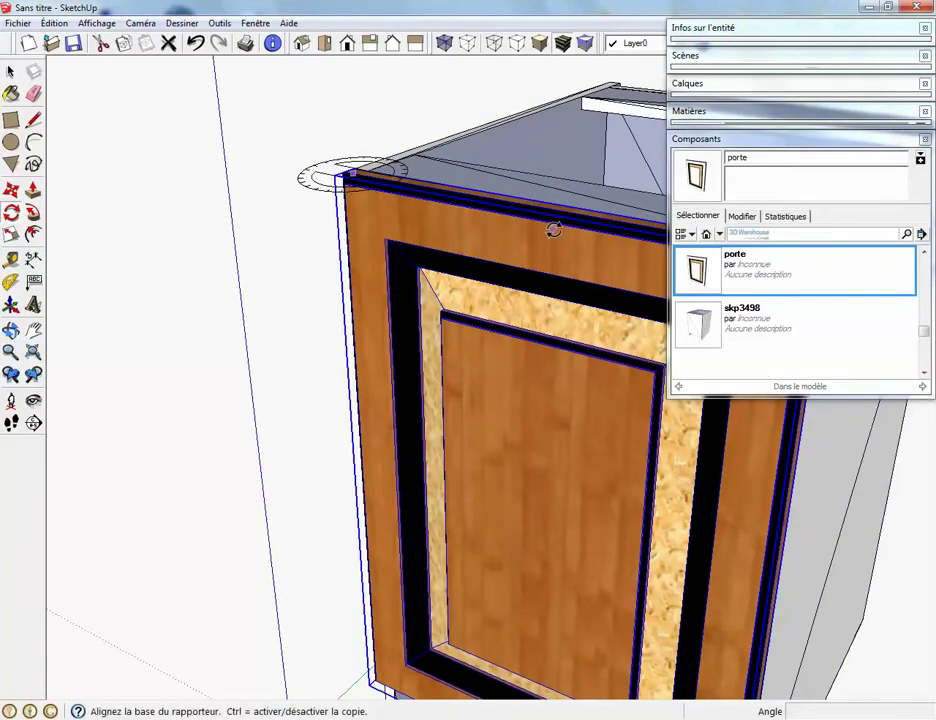
scroll(558, 230, down, 4)
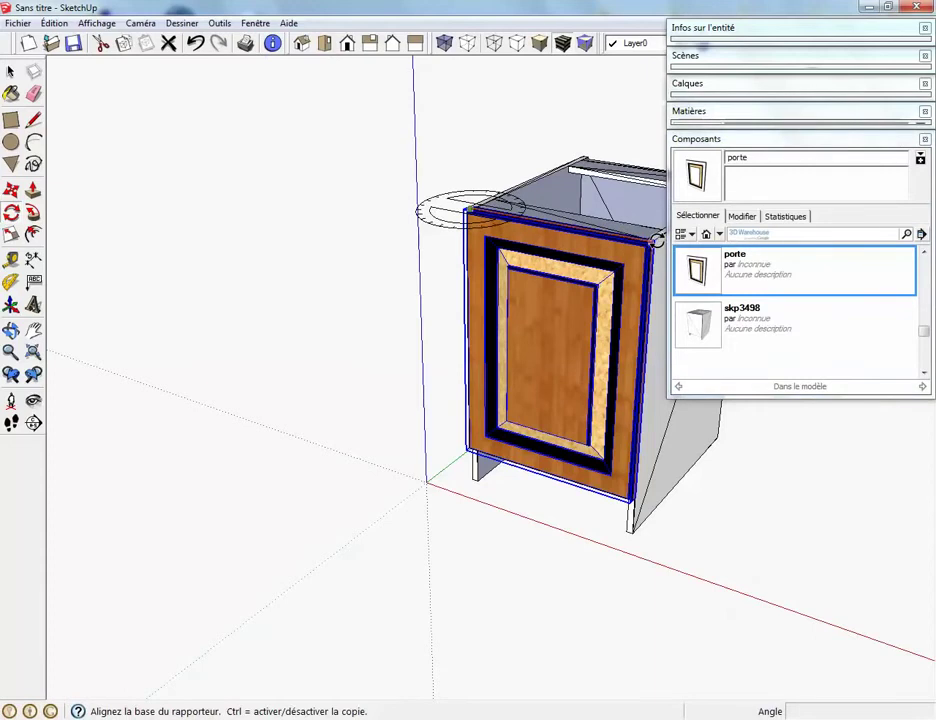
click(658, 238)
click(600, 323)
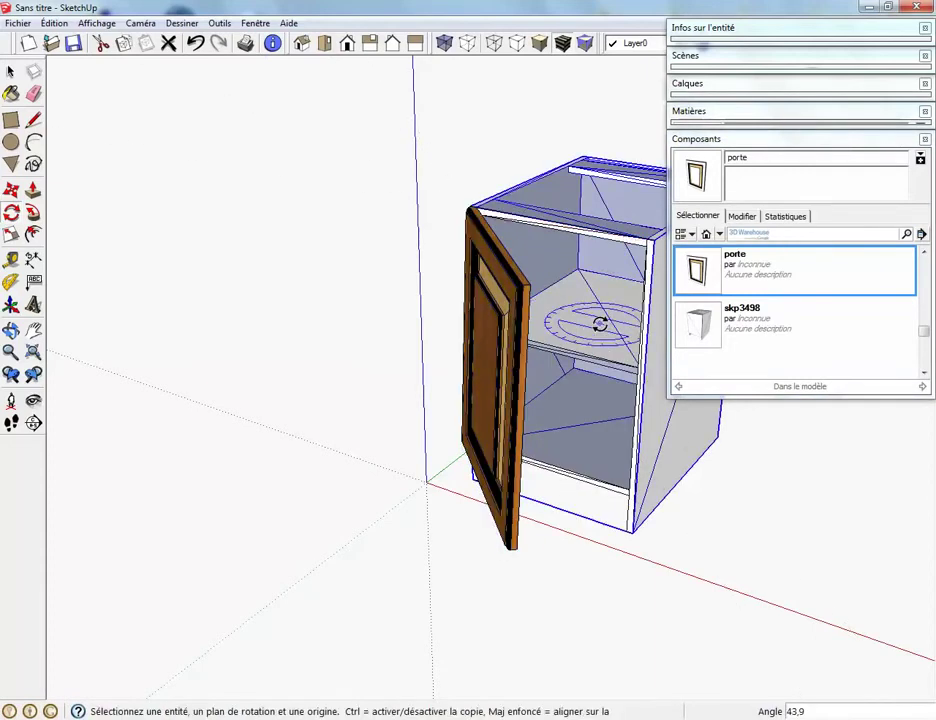
middle_drag(425, 434, 786, 343)
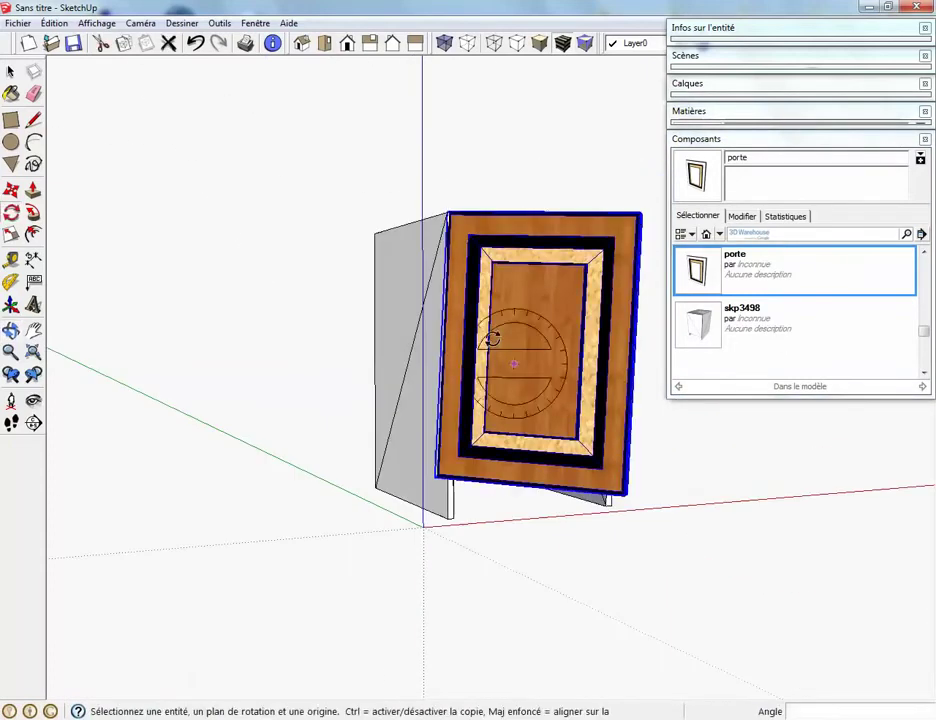
middle_drag(493, 336, 247, 236)
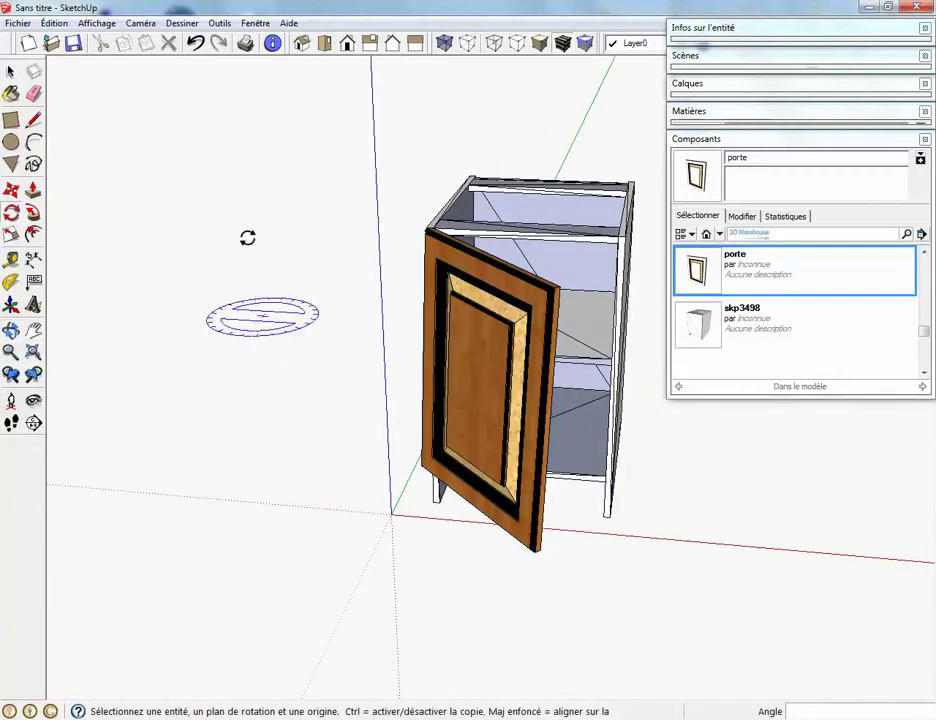
click(196, 43)
middle_drag(506, 305, 240, 340)
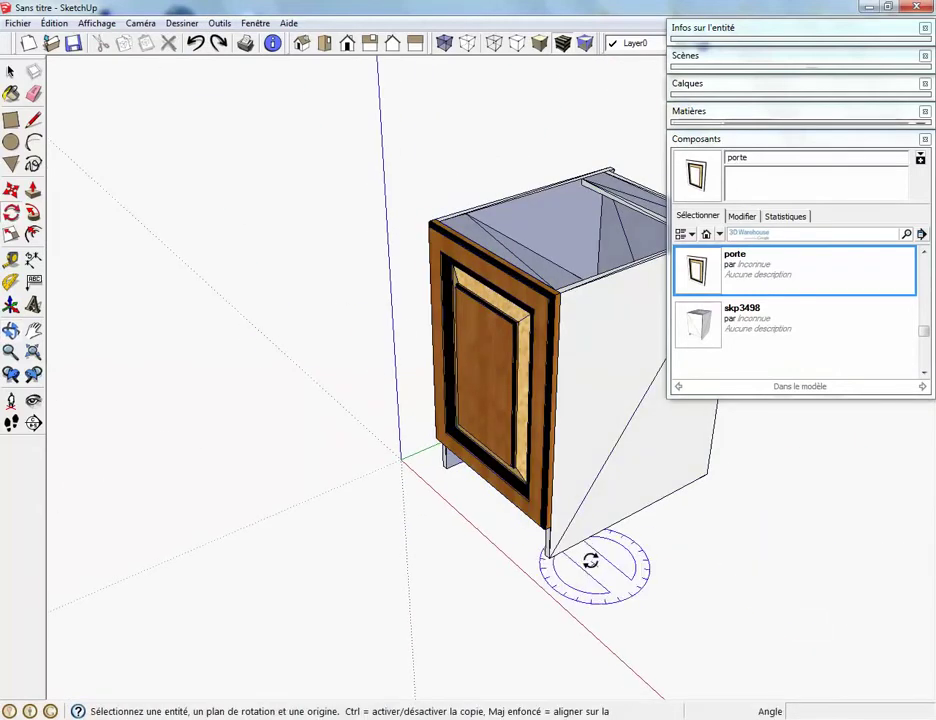
middle_drag(591, 560, 718, 530)
key(space)
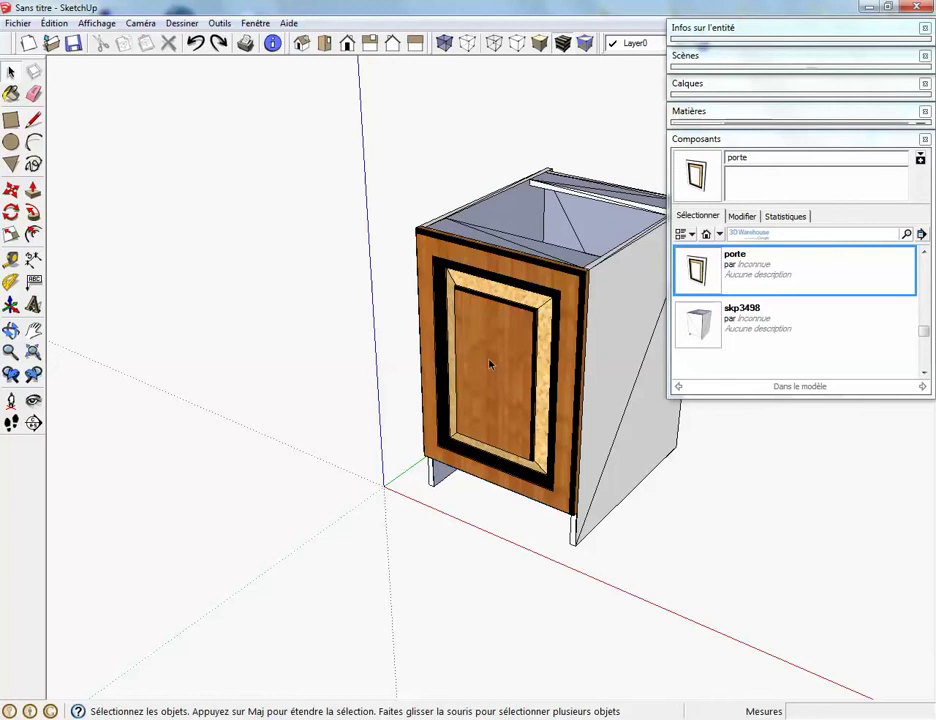
middle_drag(474, 381, 464, 443)
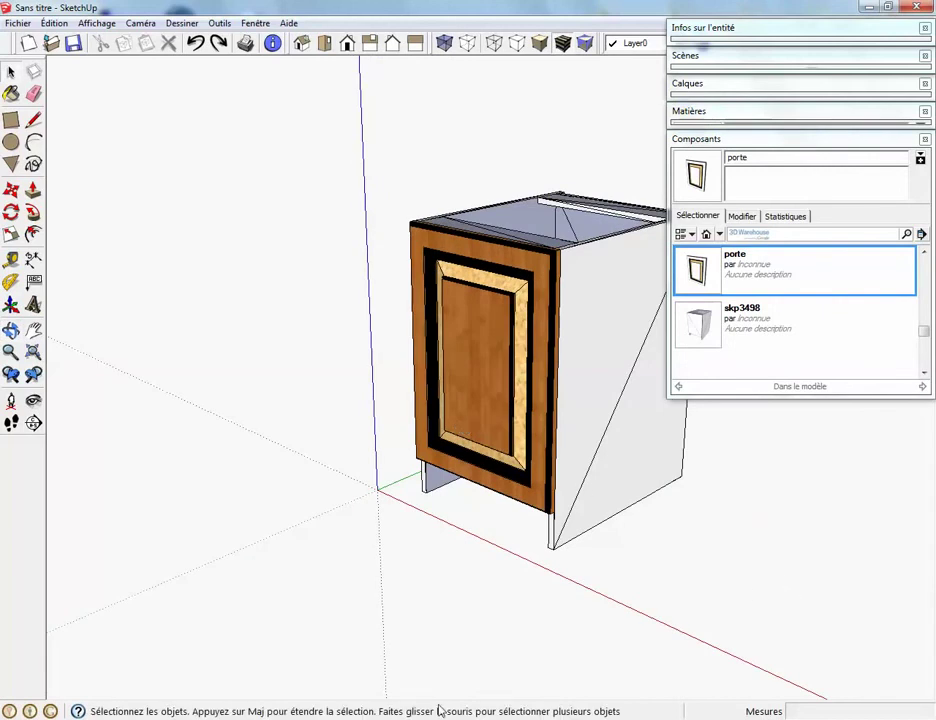
mouse_move(393, 718)
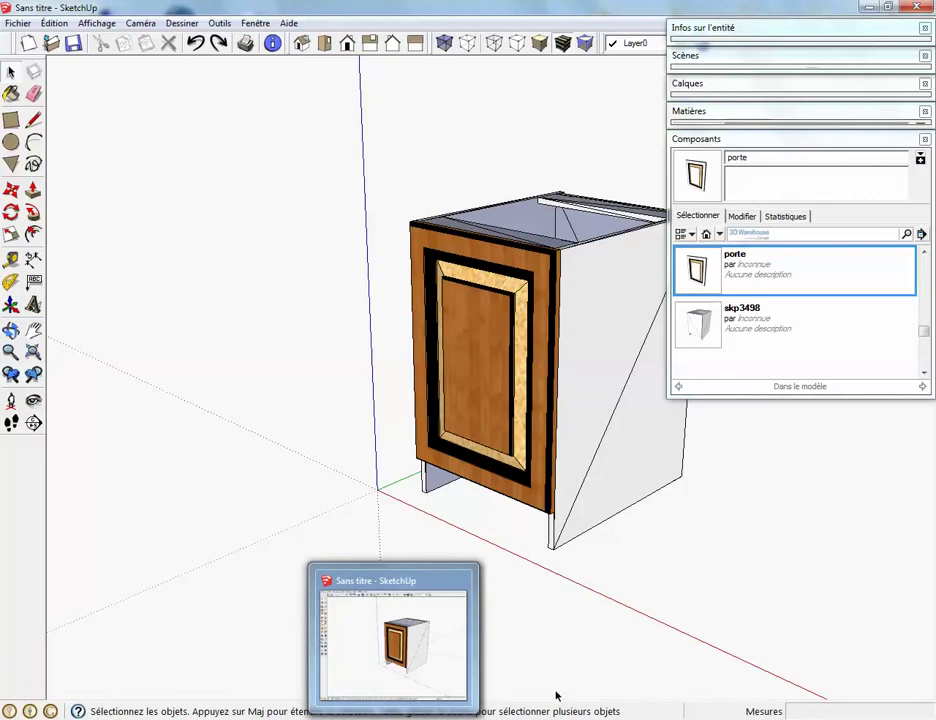
click(785, 718)
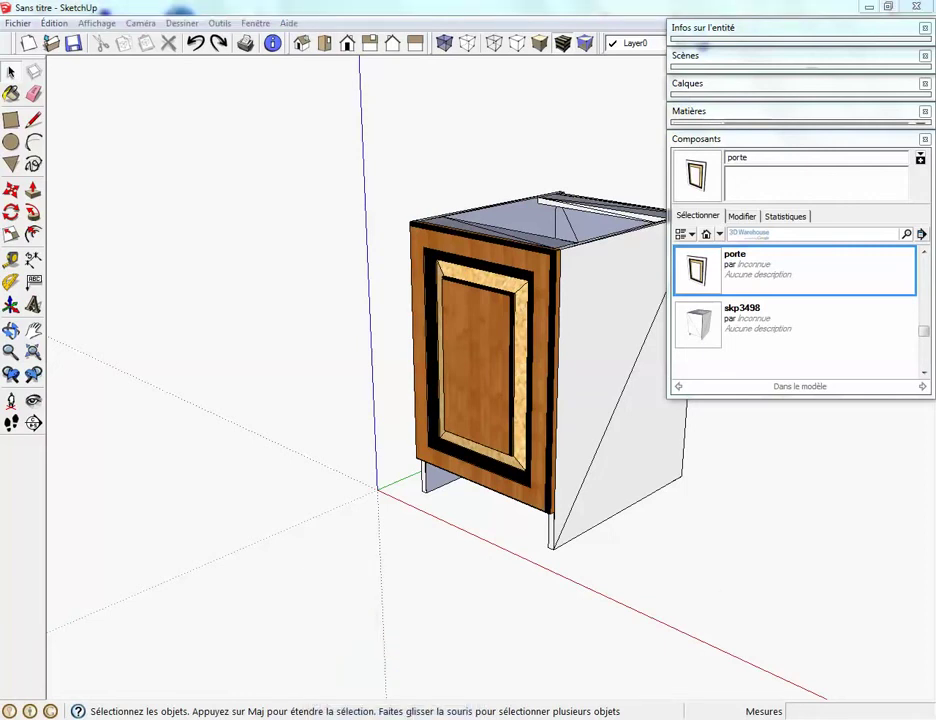